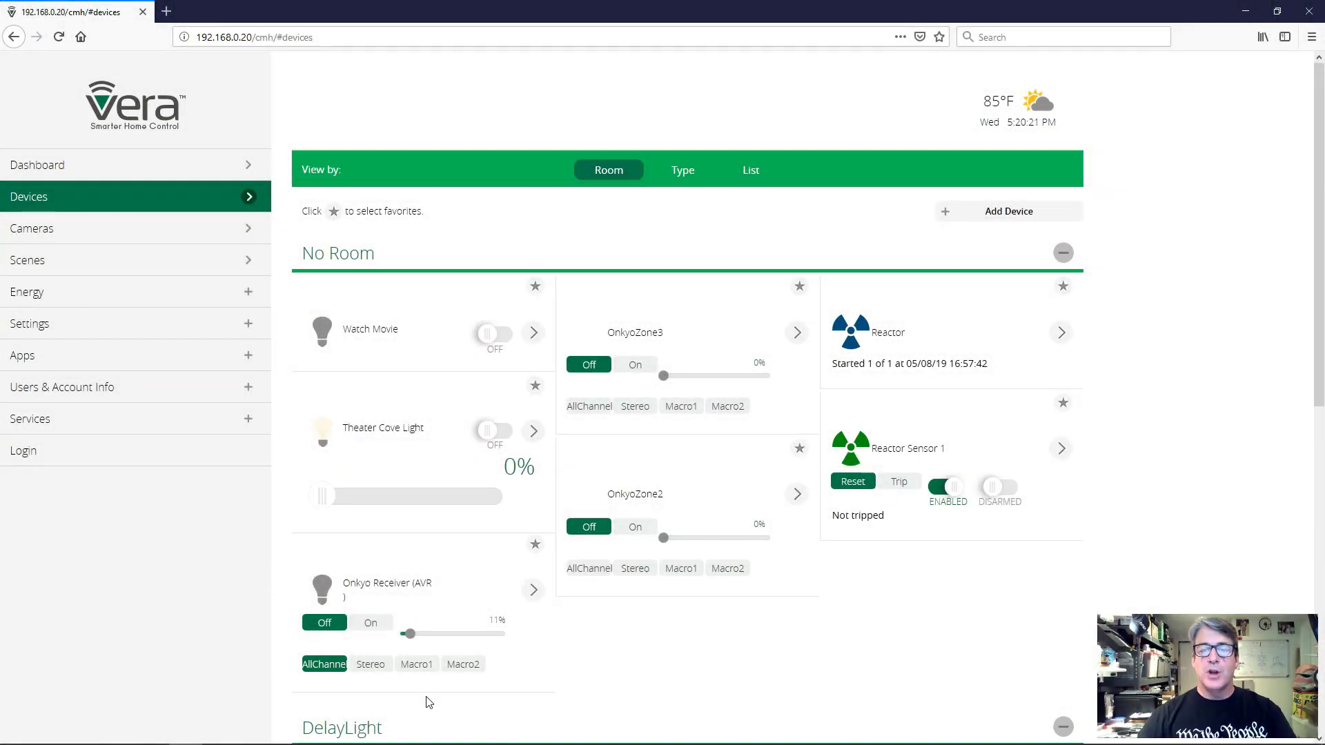
Open the Status page of Reactor Sensor 1 from its device tile
mouse_move(694, 738)
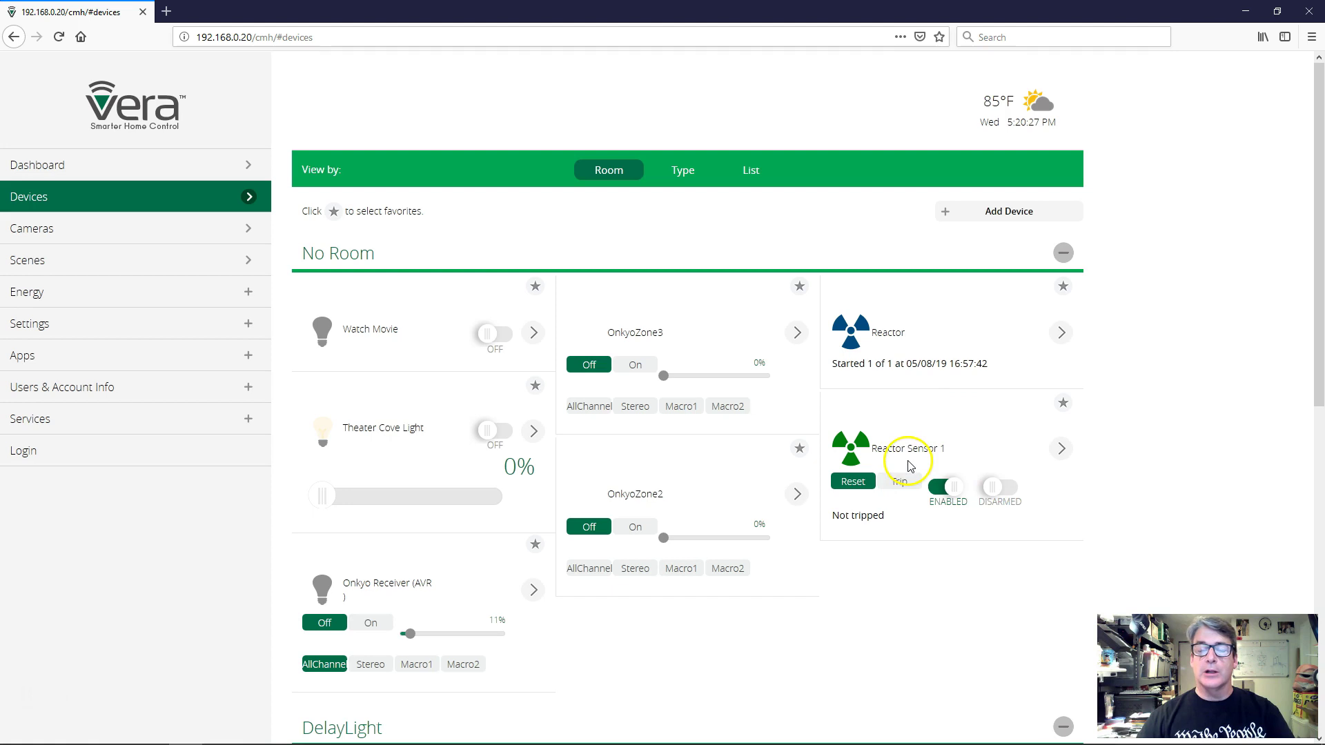
click(1060, 448)
click(965, 438)
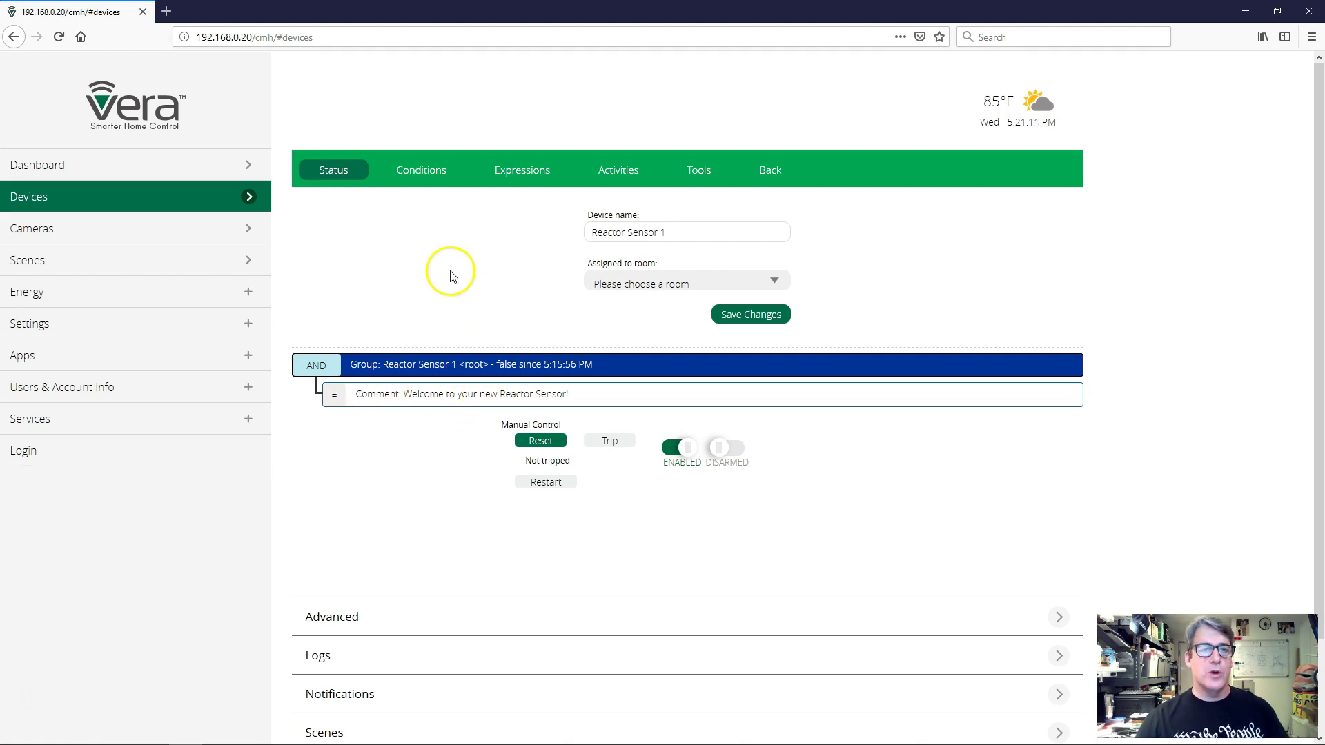
On the Conditions tab, rename the root AND group to 'Theater Control' and save
click(417, 180)
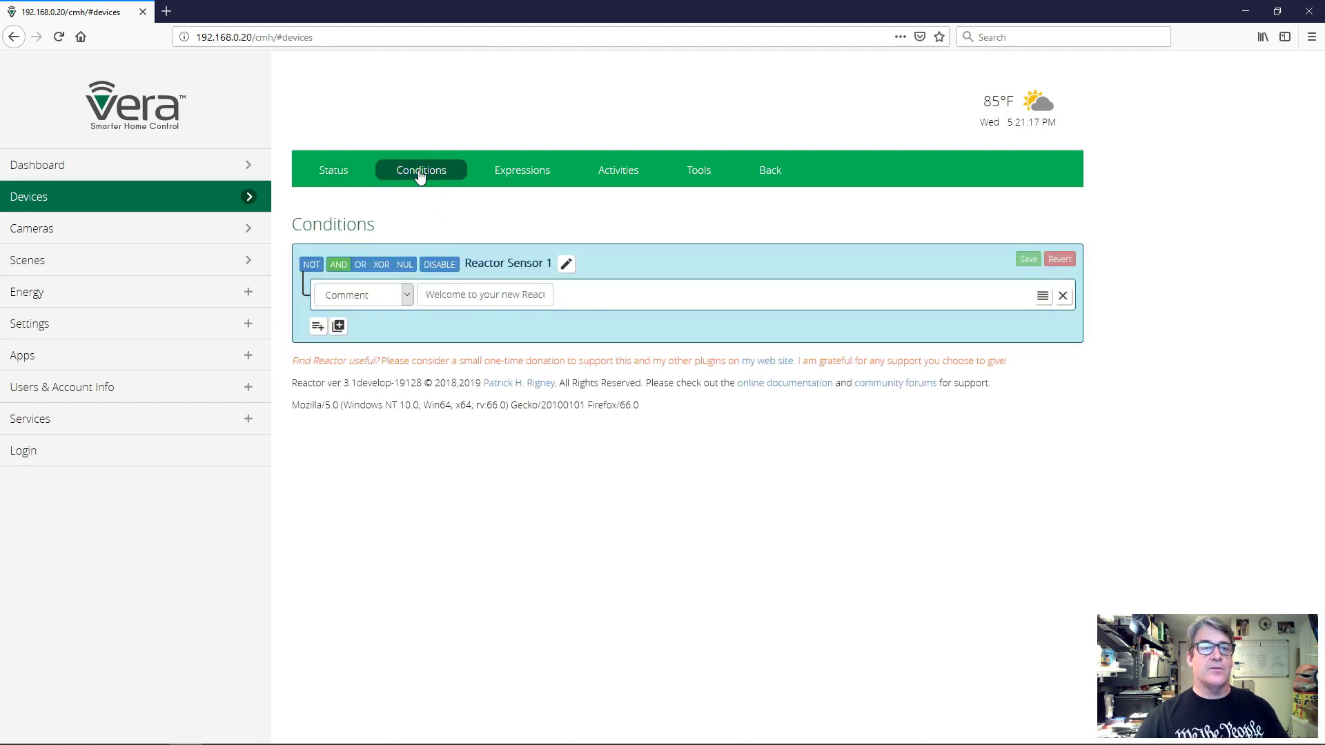
click(508, 263)
drag(549, 260, 459, 260)
text(Theater Con)
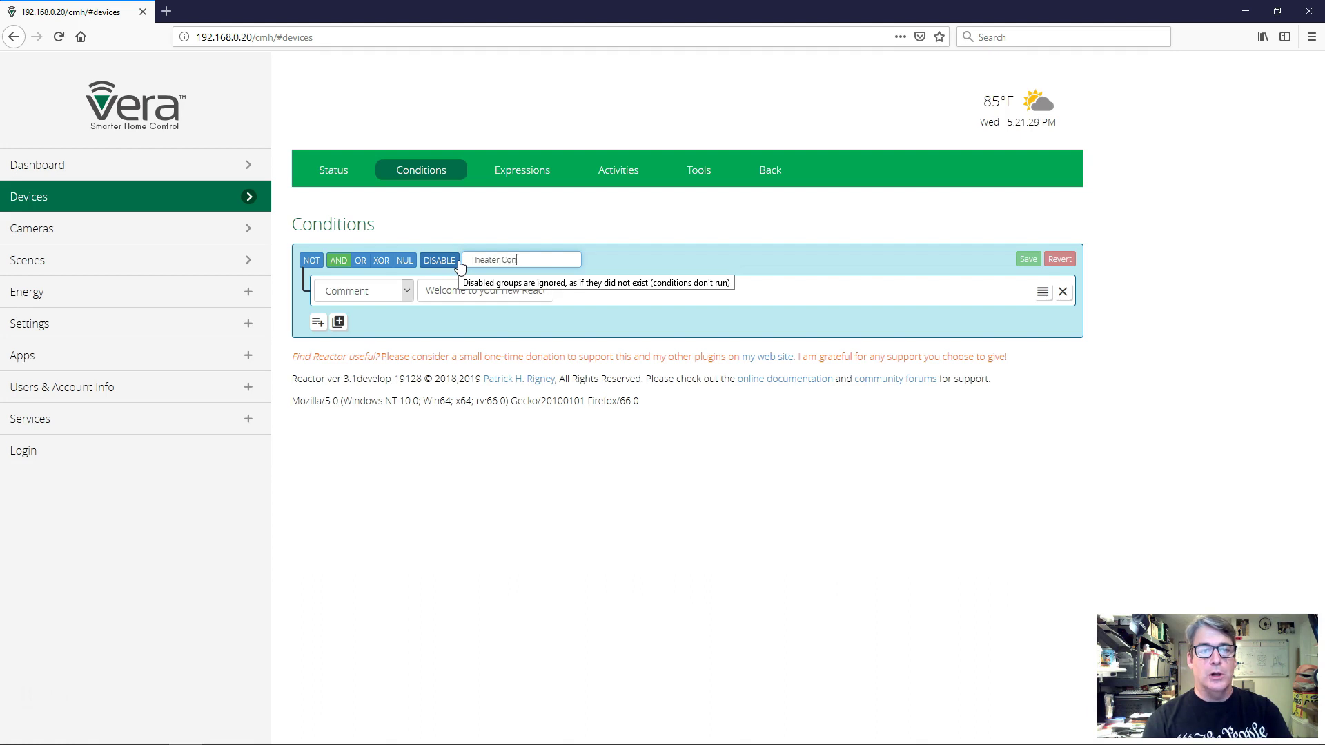
text(trol)
key(Return)
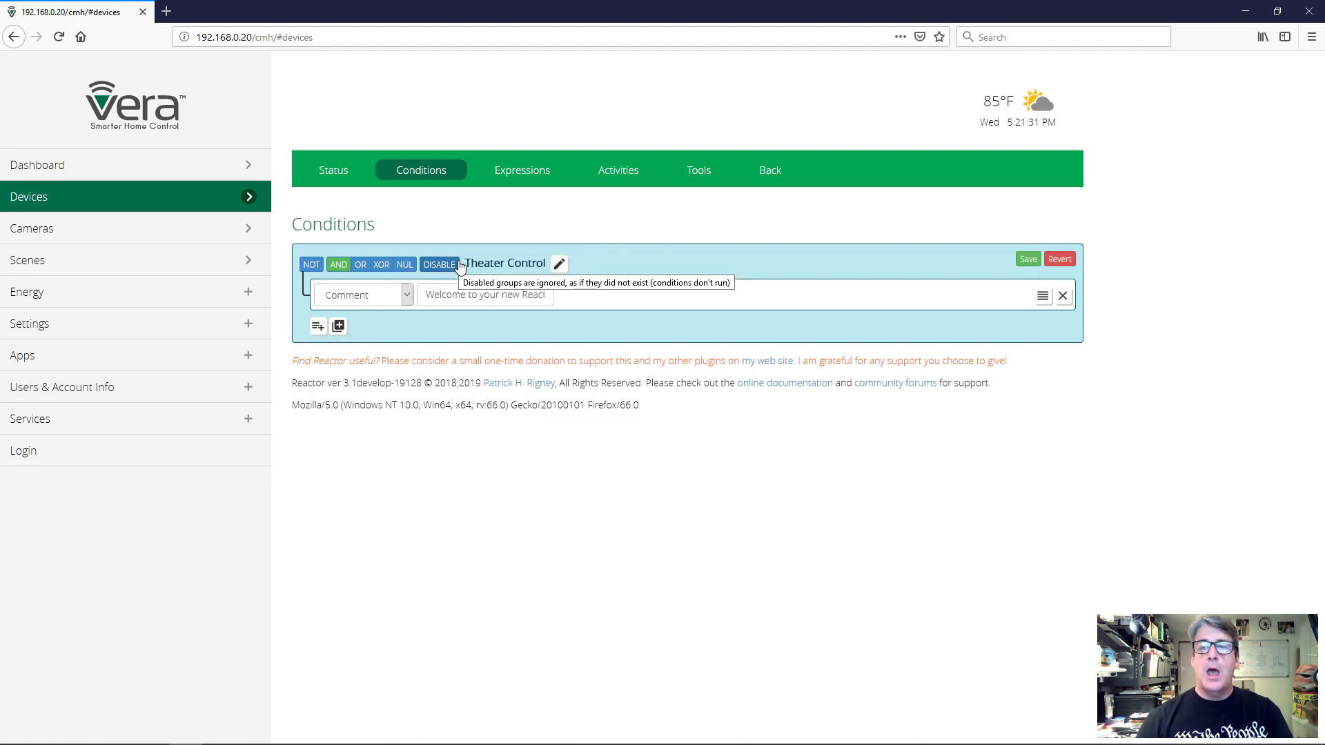
click(1029, 260)
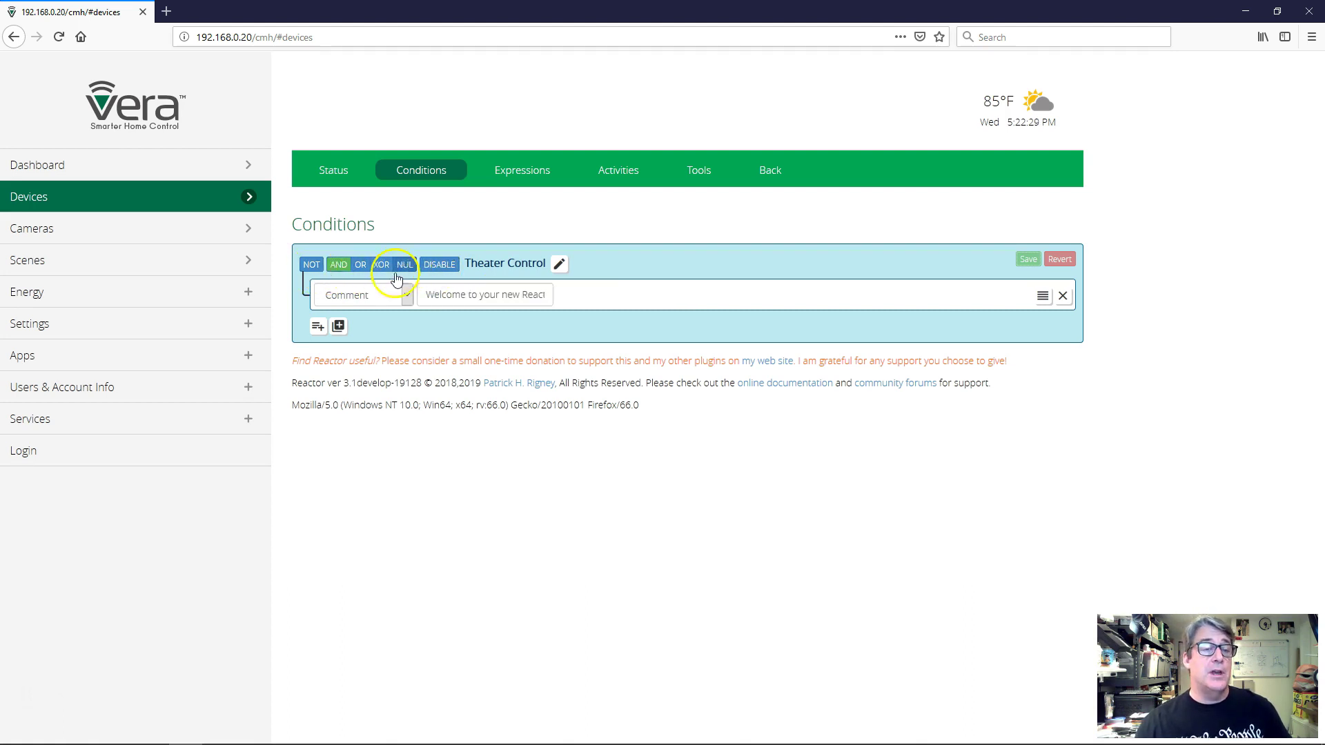
click(441, 272)
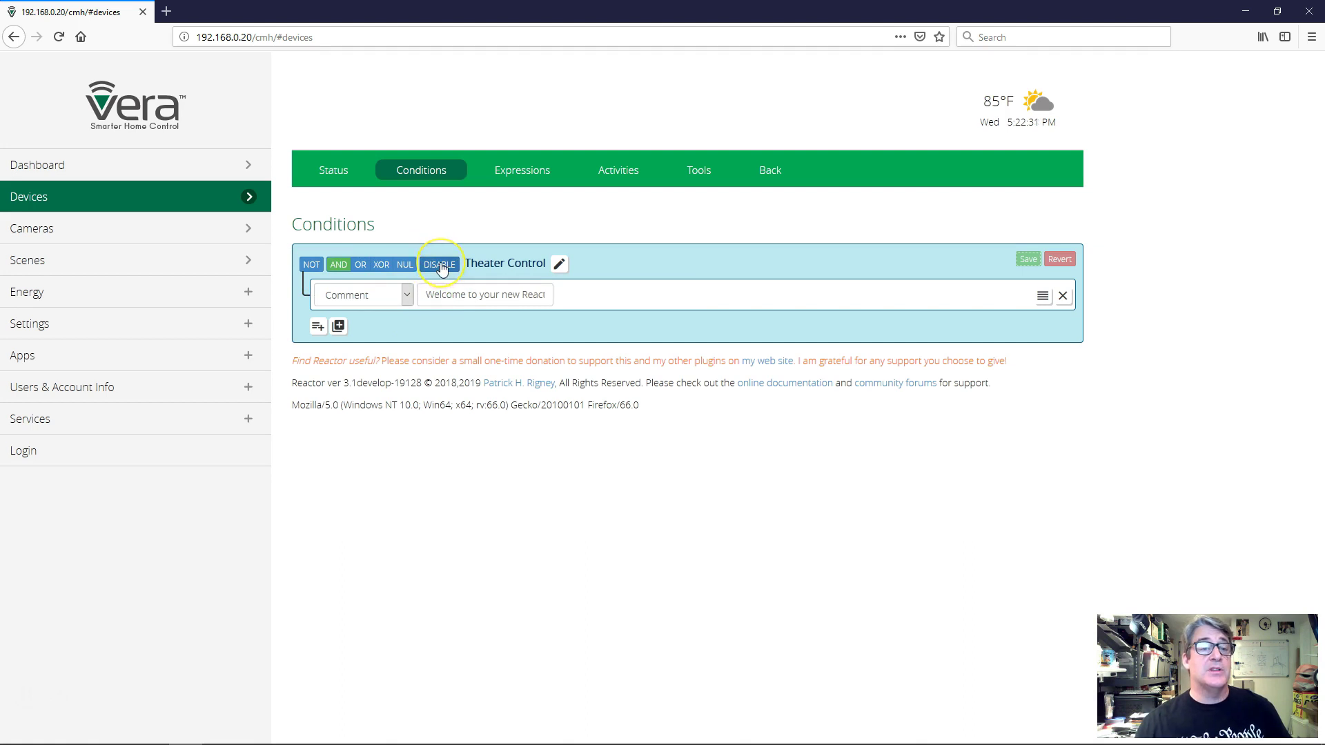
click(442, 270)
click(442, 268)
click(442, 269)
click(449, 275)
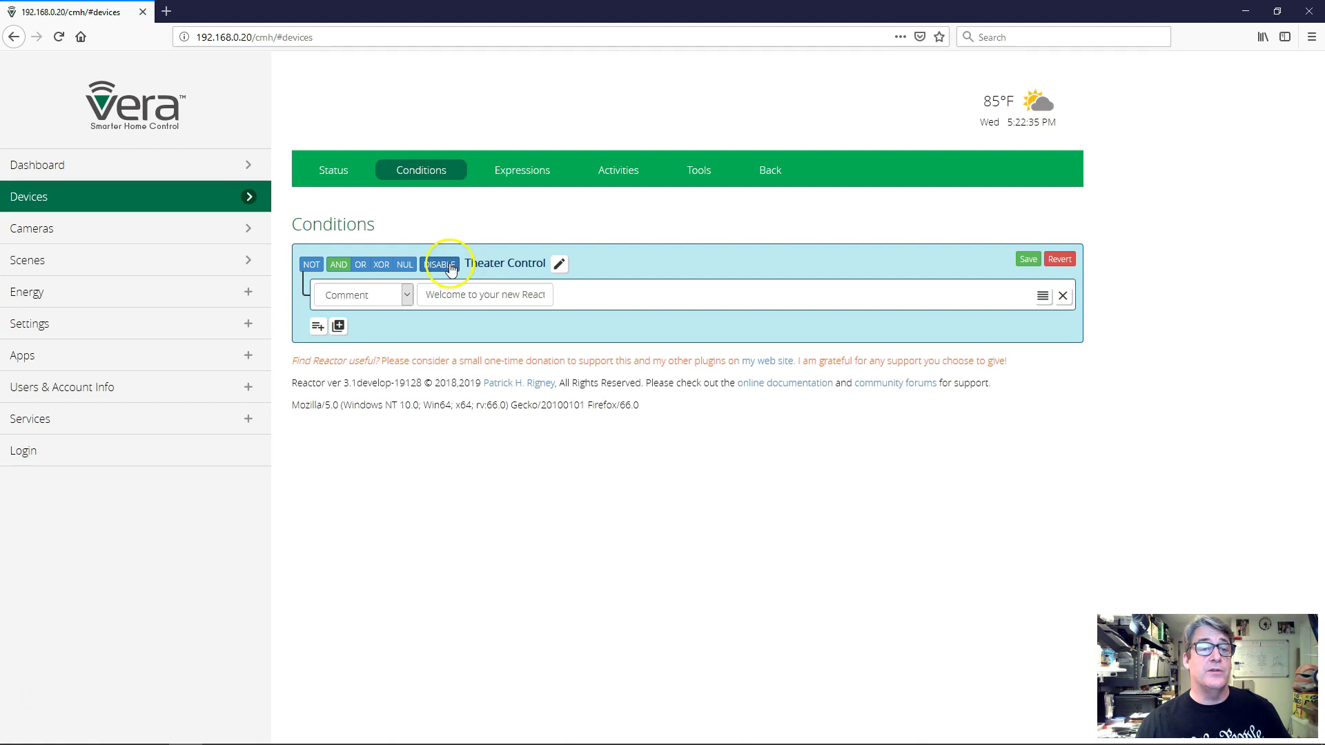
click(446, 271)
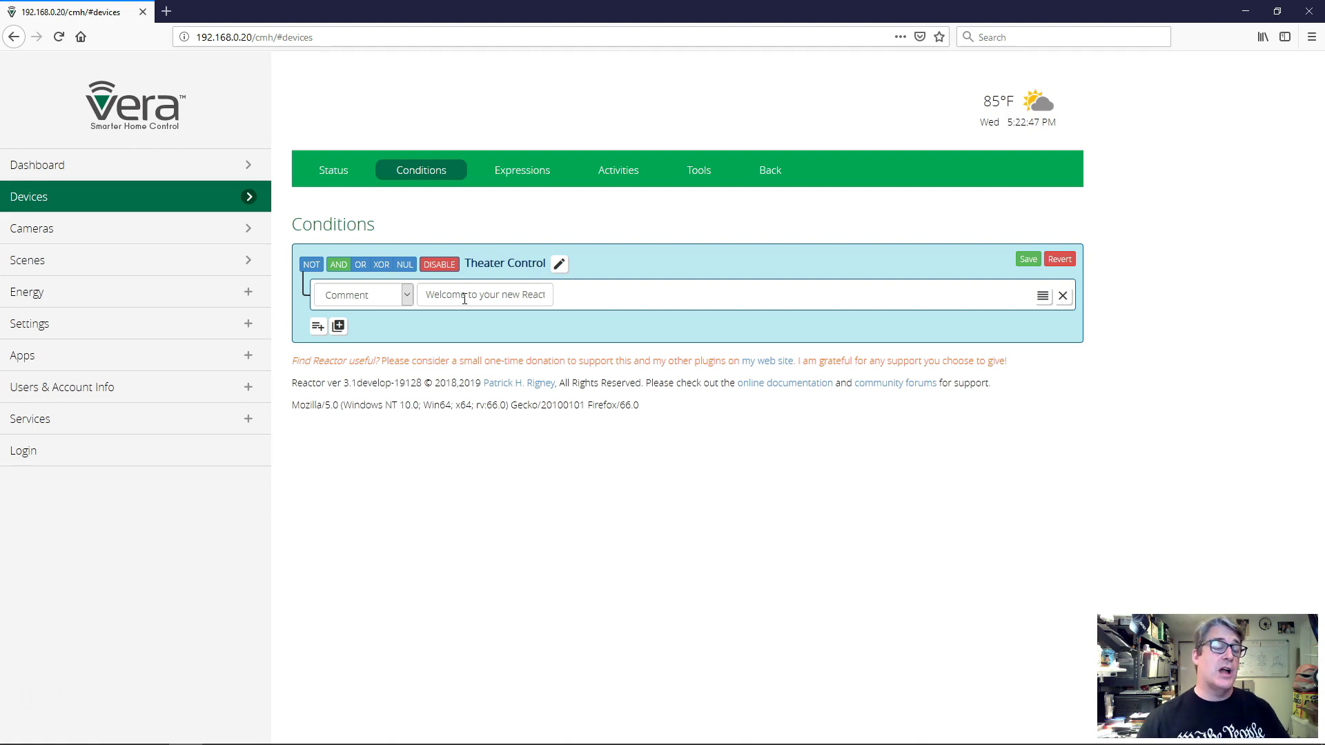
click(437, 267)
click(334, 266)
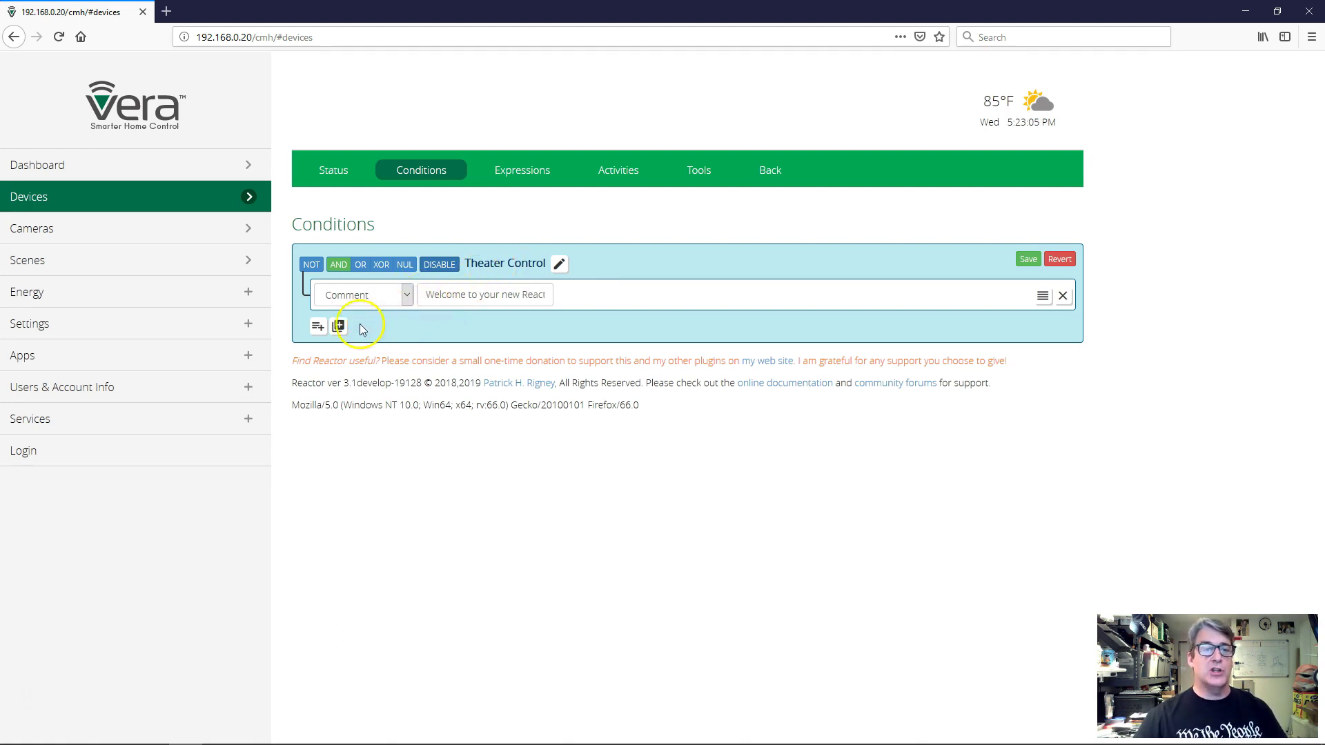
Add three empty comment conditions below the welcome comment
click(317, 329)
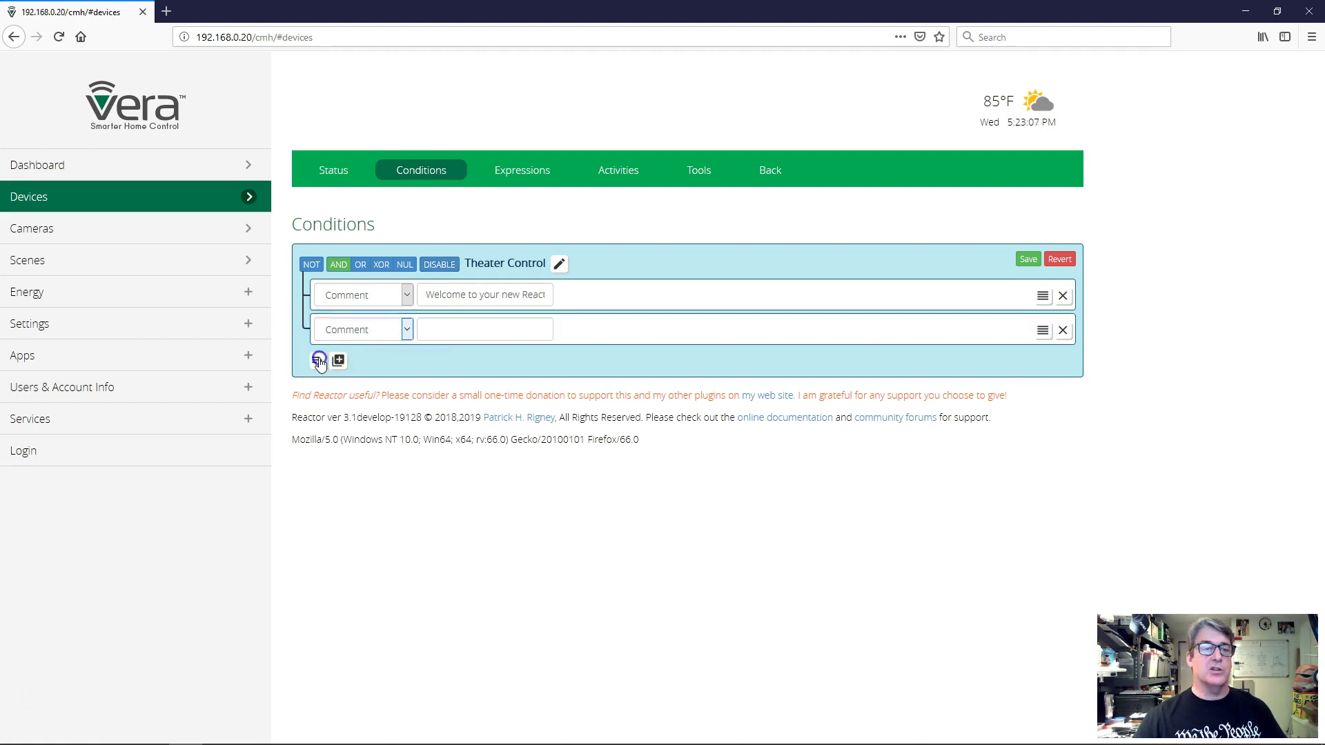
click(316, 361)
click(317, 397)
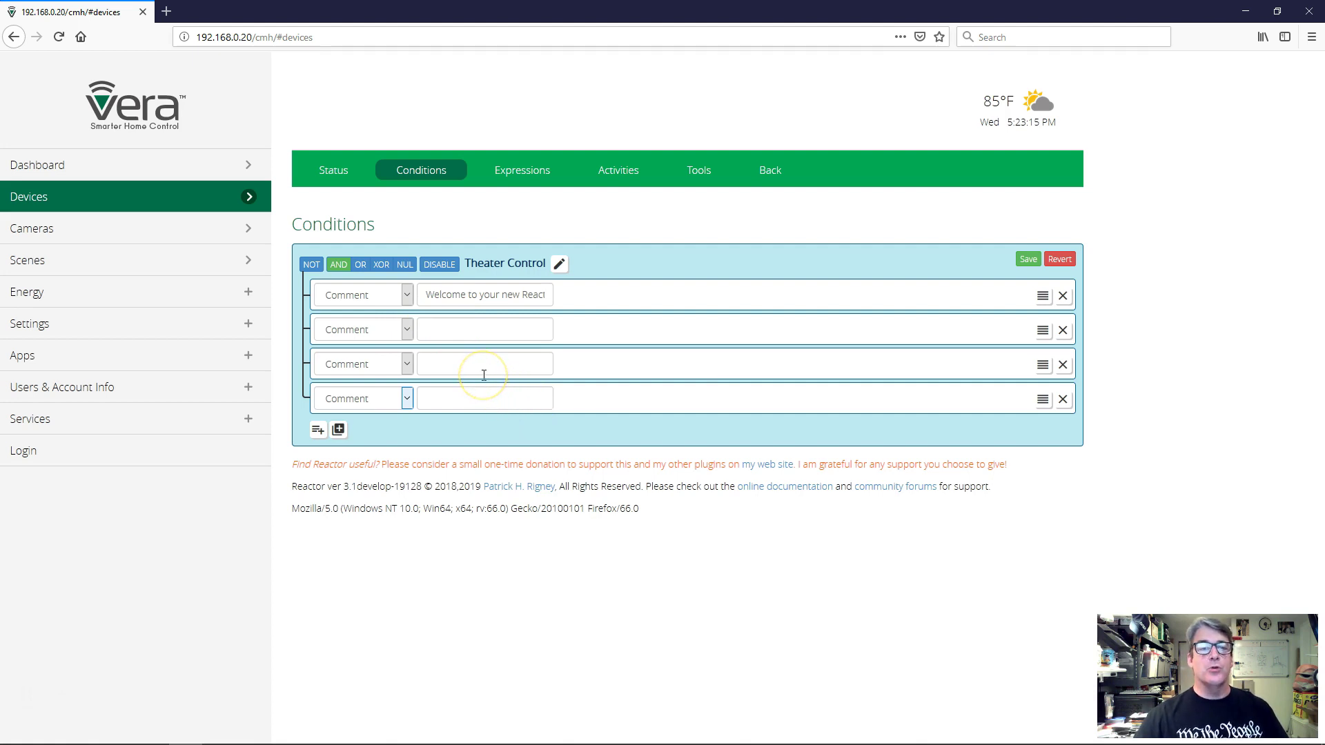
Try the OR and XOR group operators, then set the group back to AND
click(363, 268)
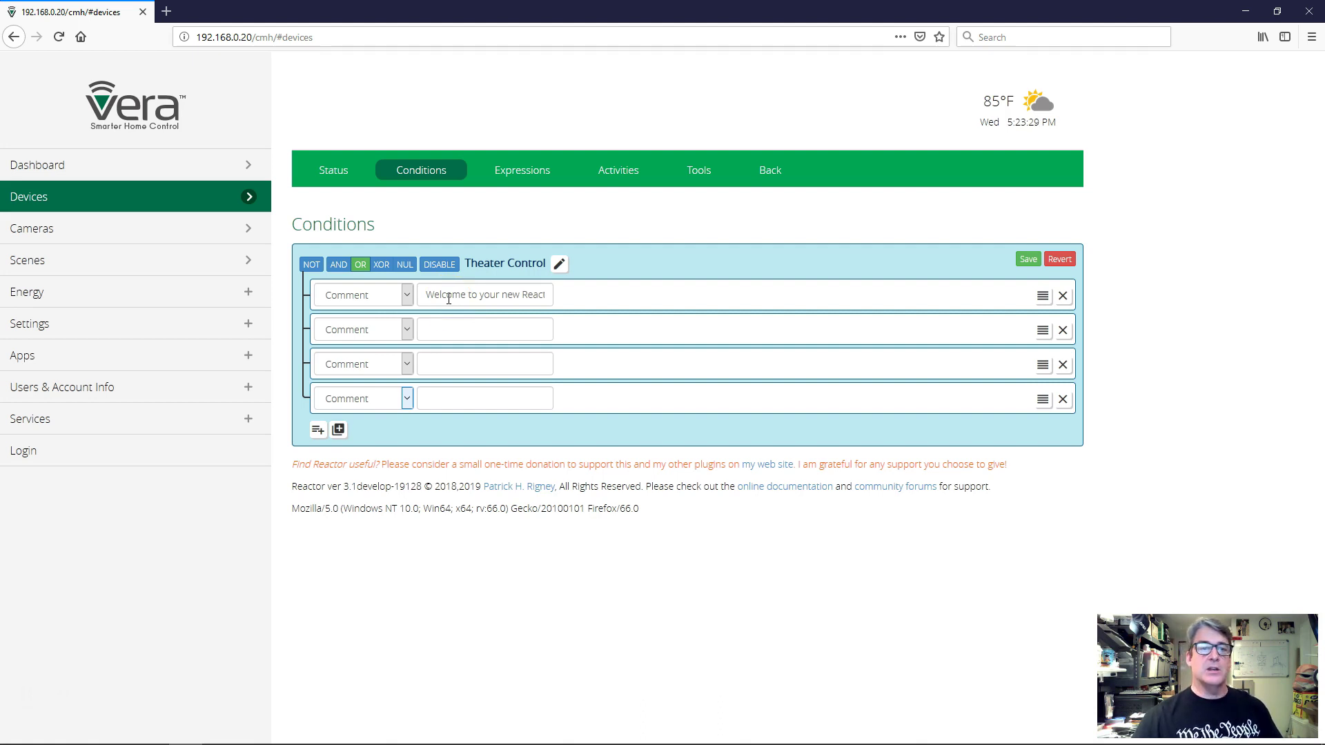
click(448, 338)
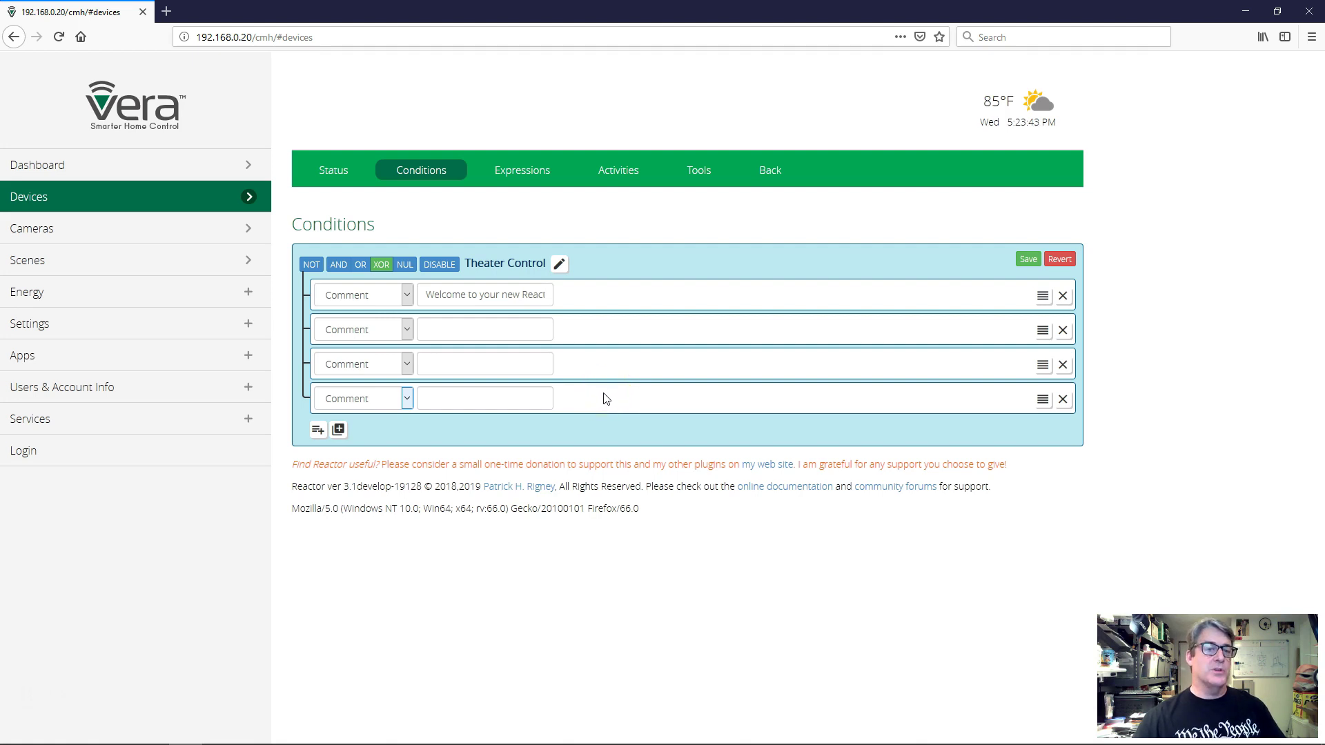
click(562, 375)
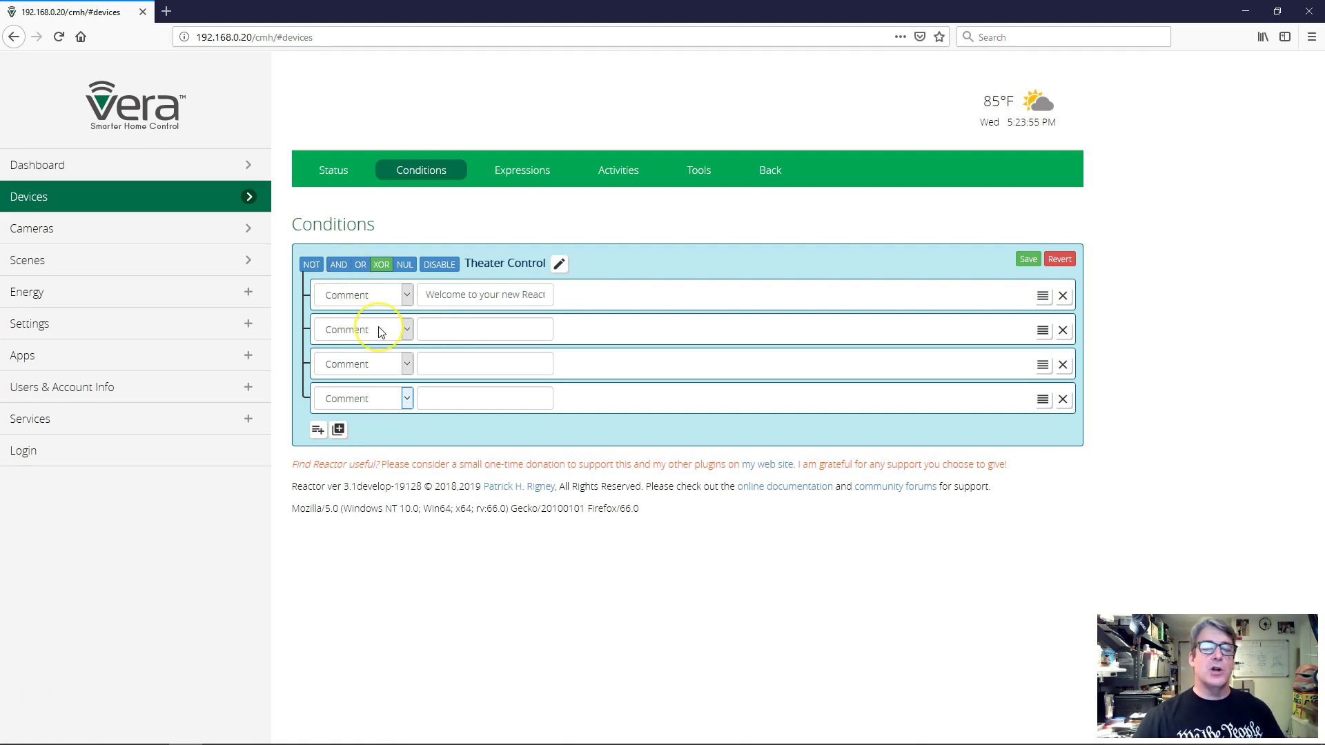
click(481, 397)
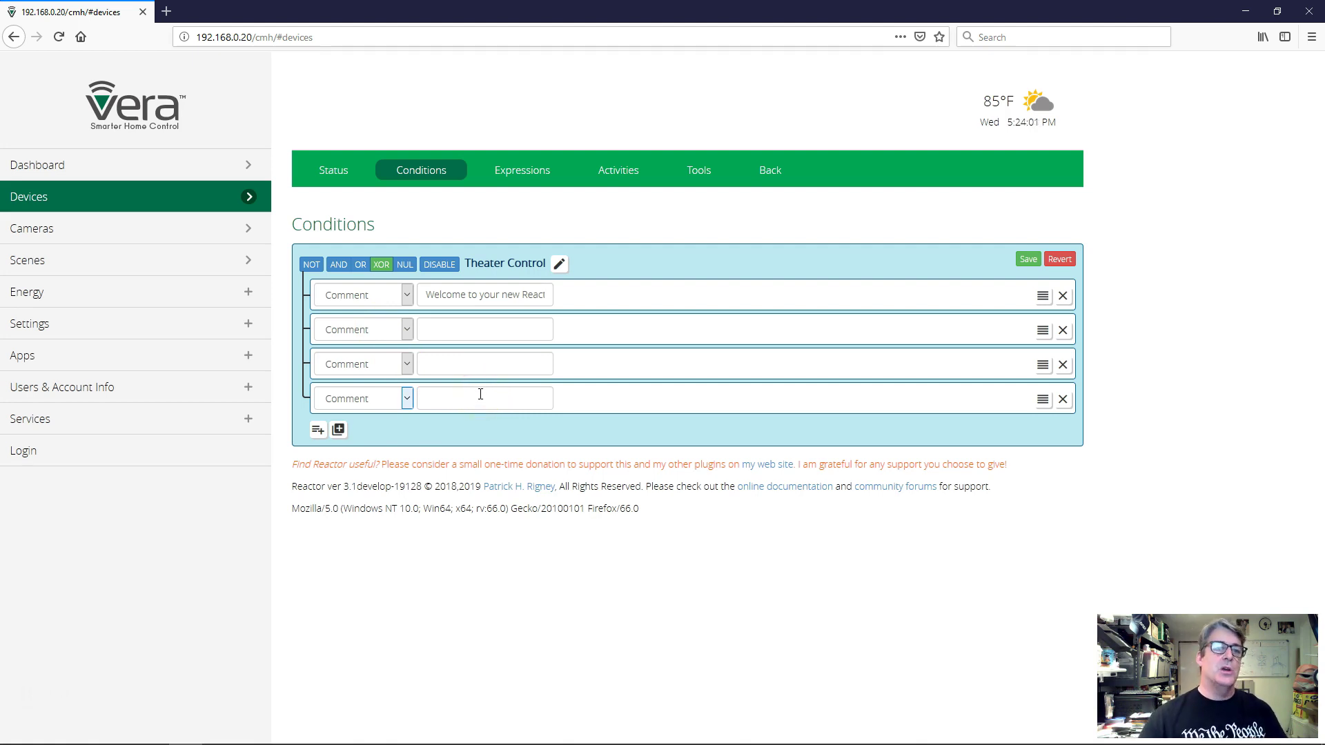
click(336, 269)
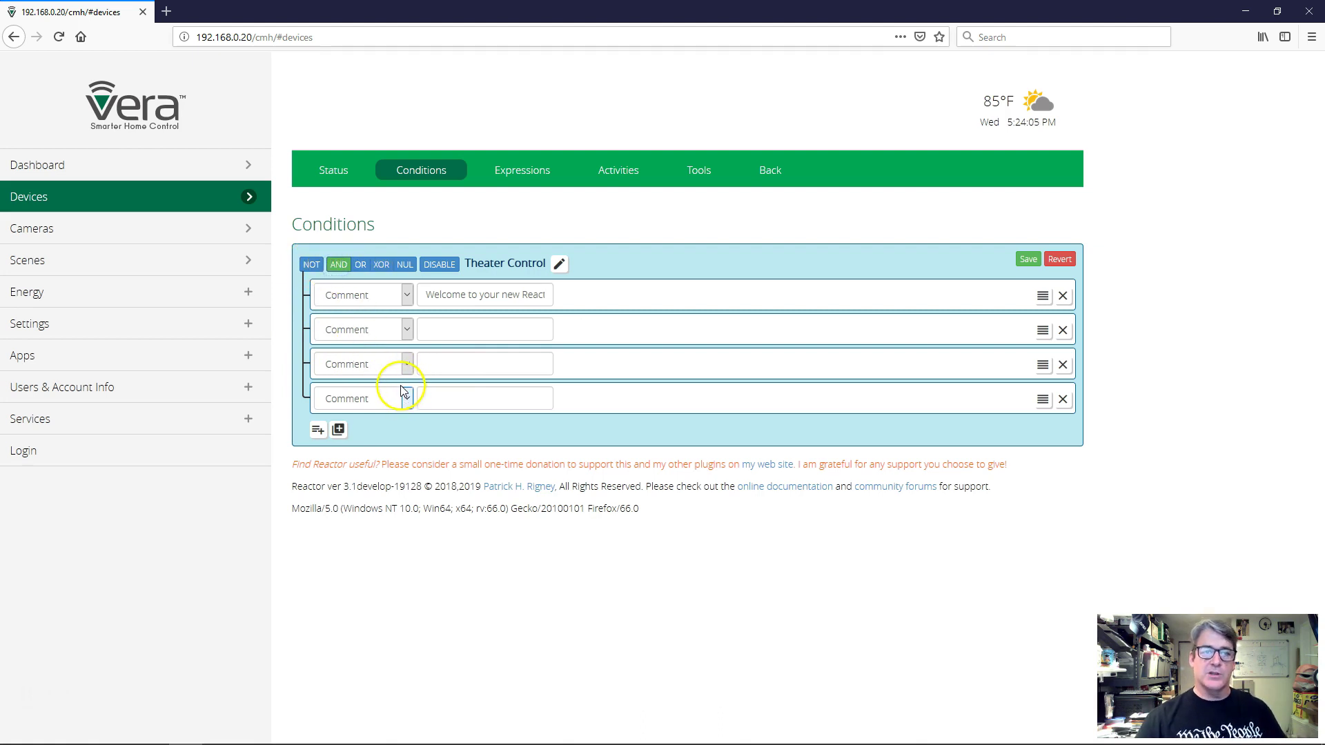
Delete the three empty condition rows, save, and change the remaining condition to Device State
click(1063, 330)
click(1063, 330)
click(1063, 330)
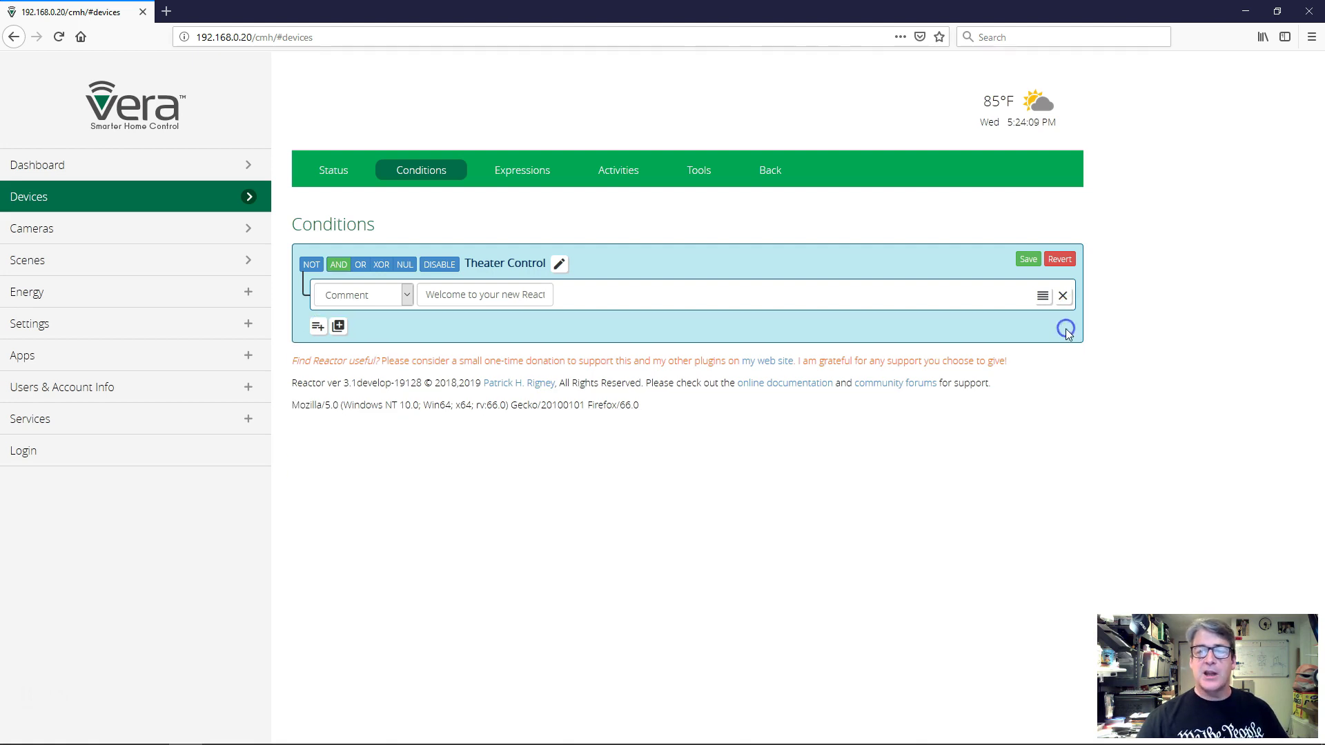
click(1028, 260)
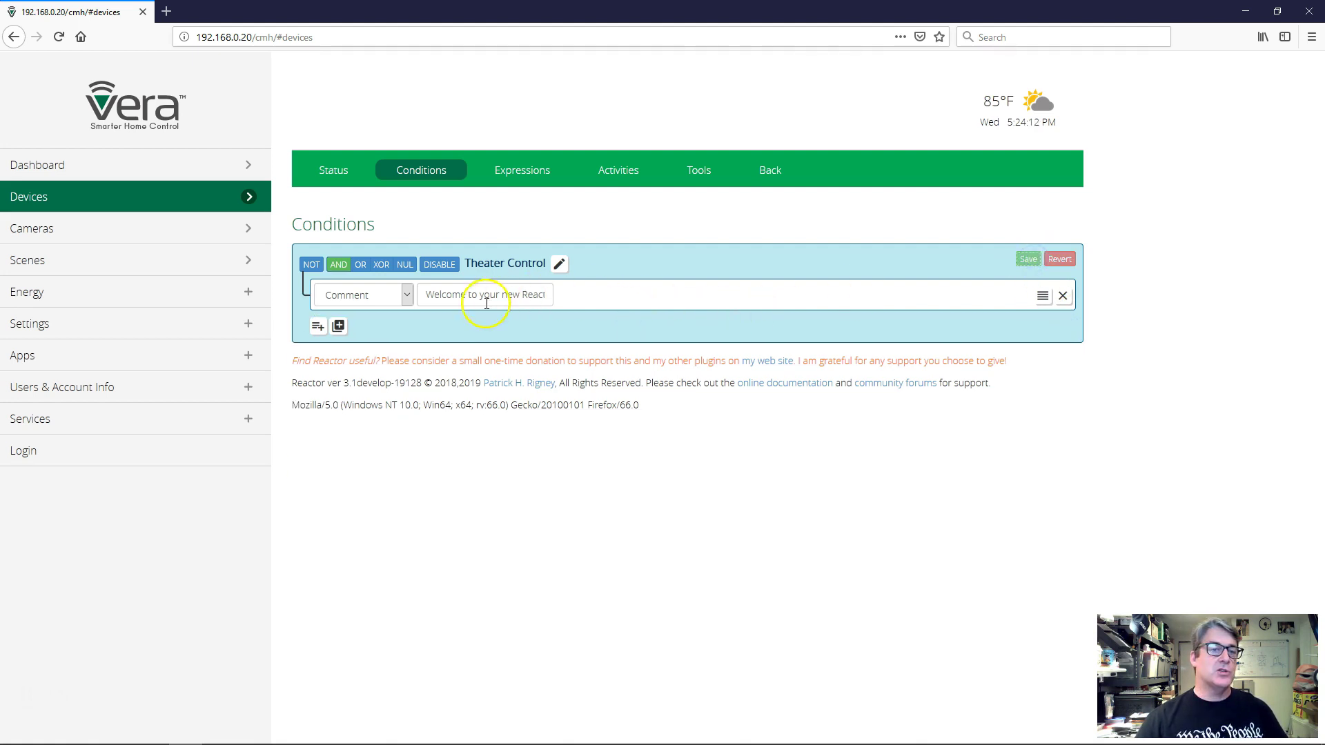
click(408, 298)
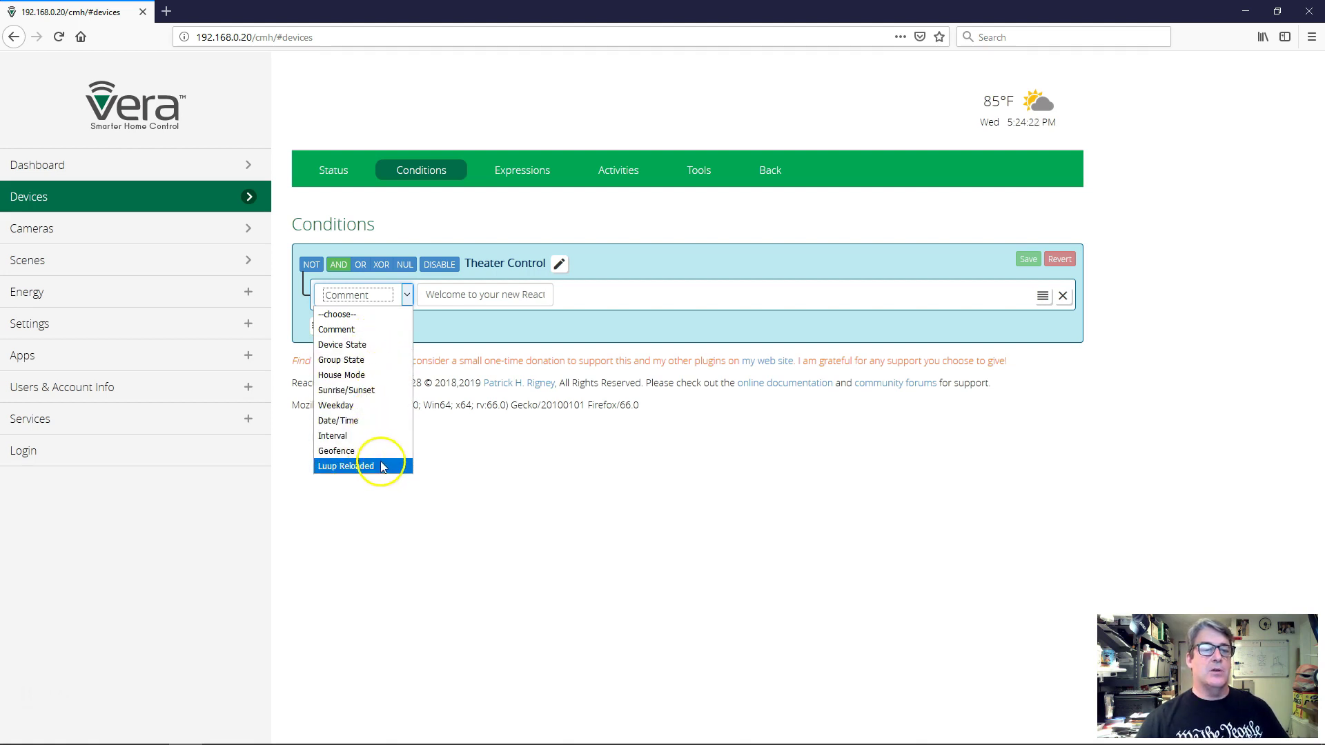
click(382, 345)
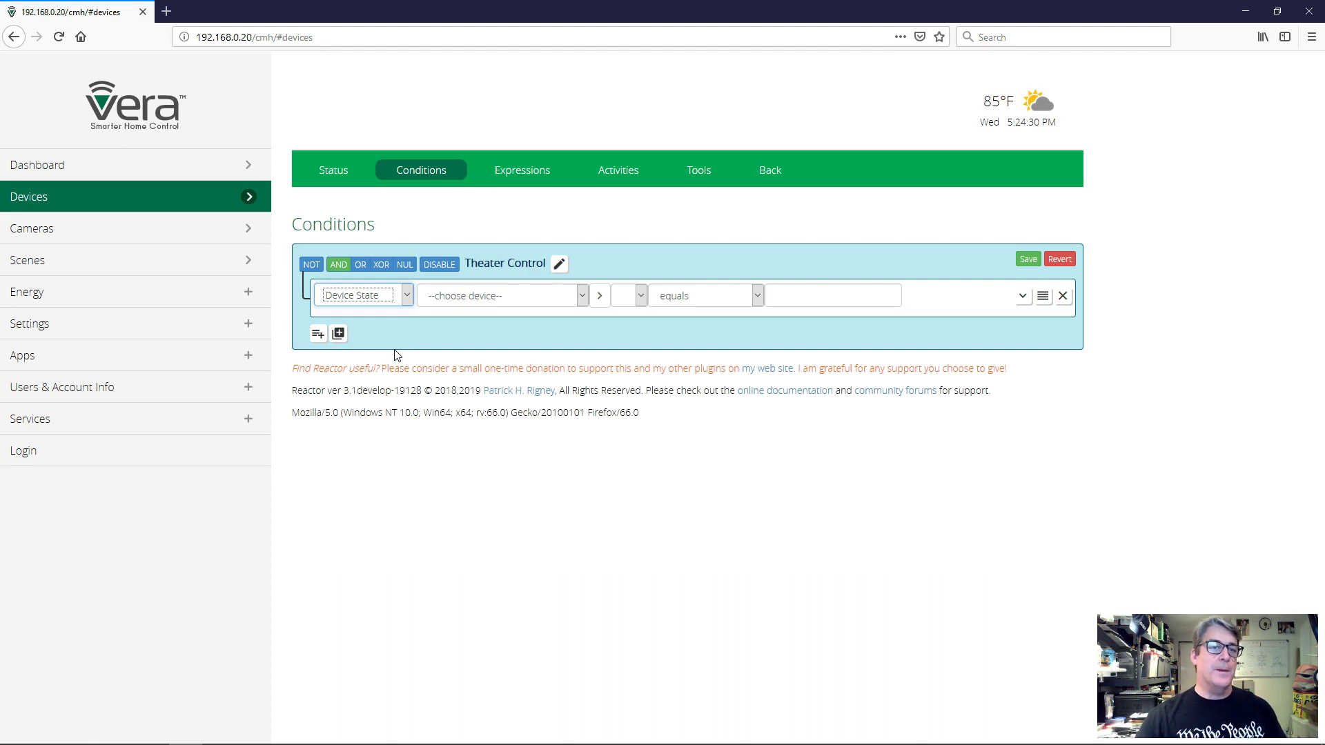
Choose Watch Movie (#8) as the device the condition watches
click(473, 299)
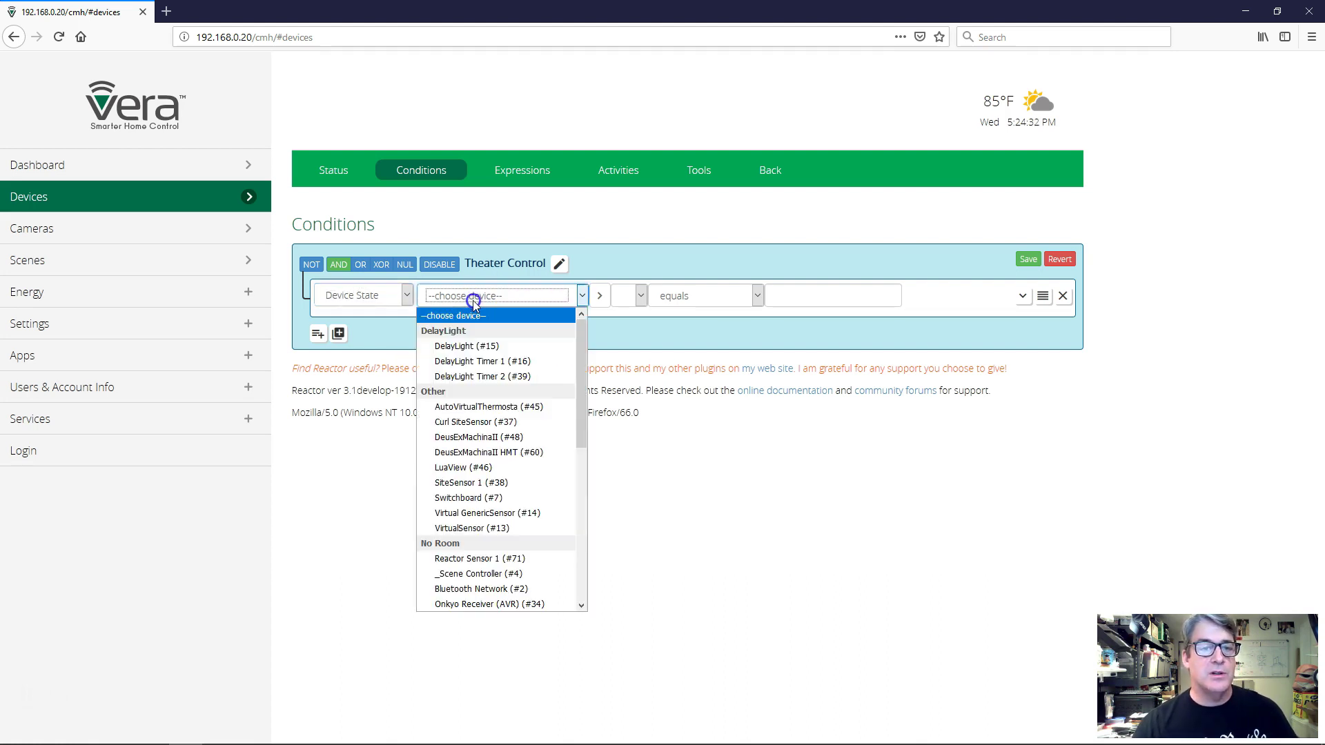
scroll(497, 476, down, 4)
scroll(495, 523, down, 5)
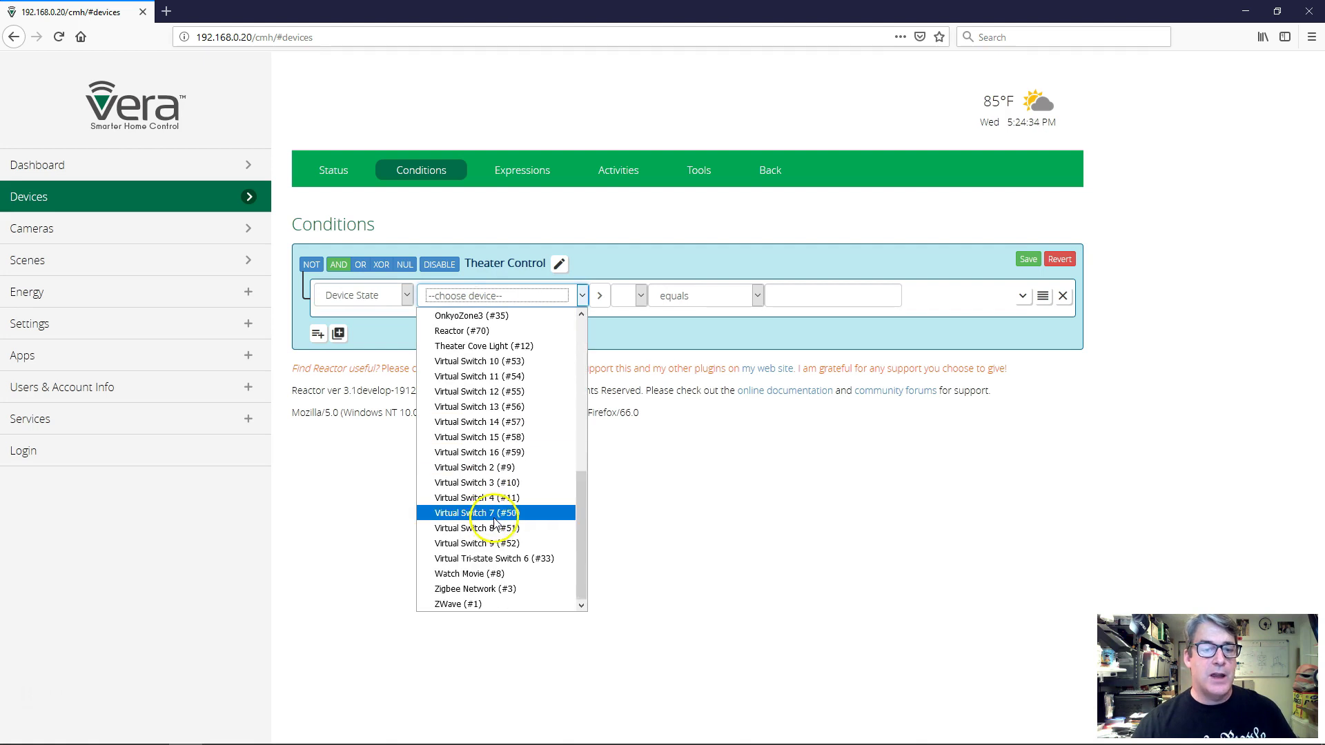
click(506, 575)
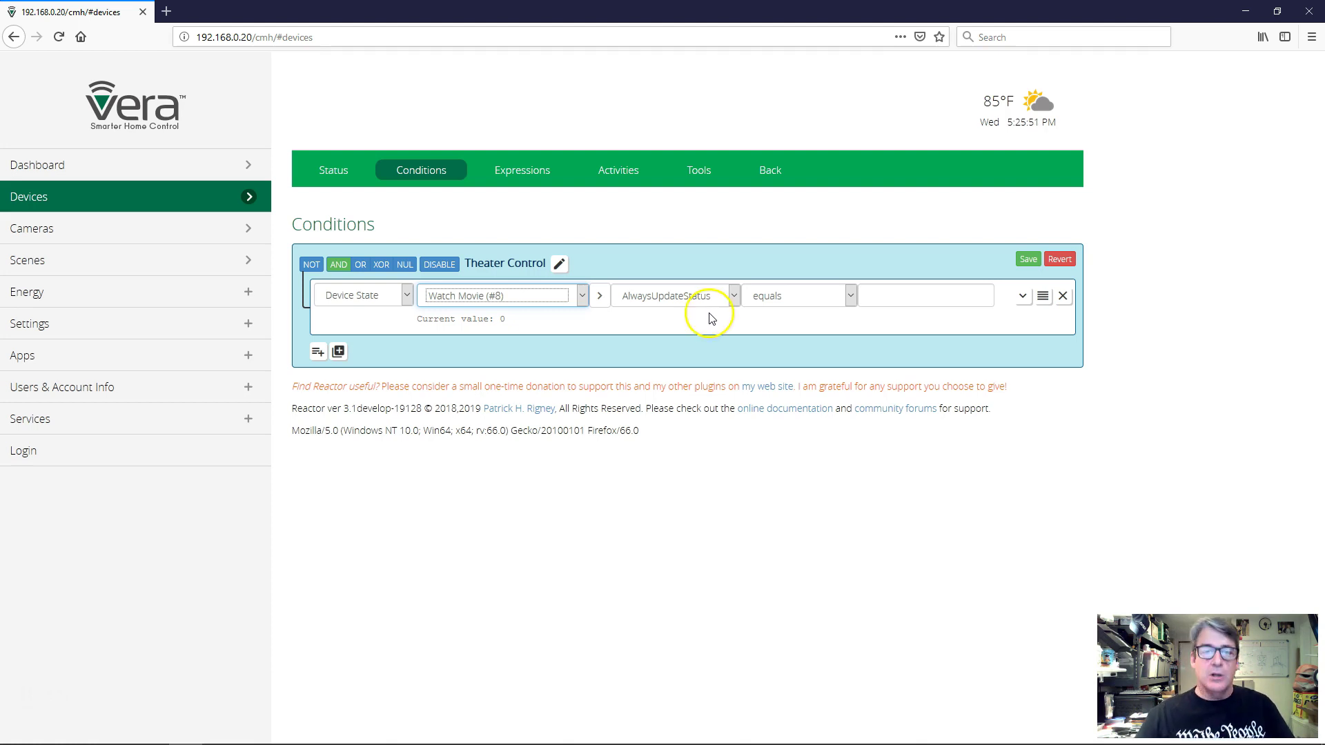
Pick 'Whenever the device is turned on' so the condition checks Status (SwitchPower1) equals 1
click(704, 301)
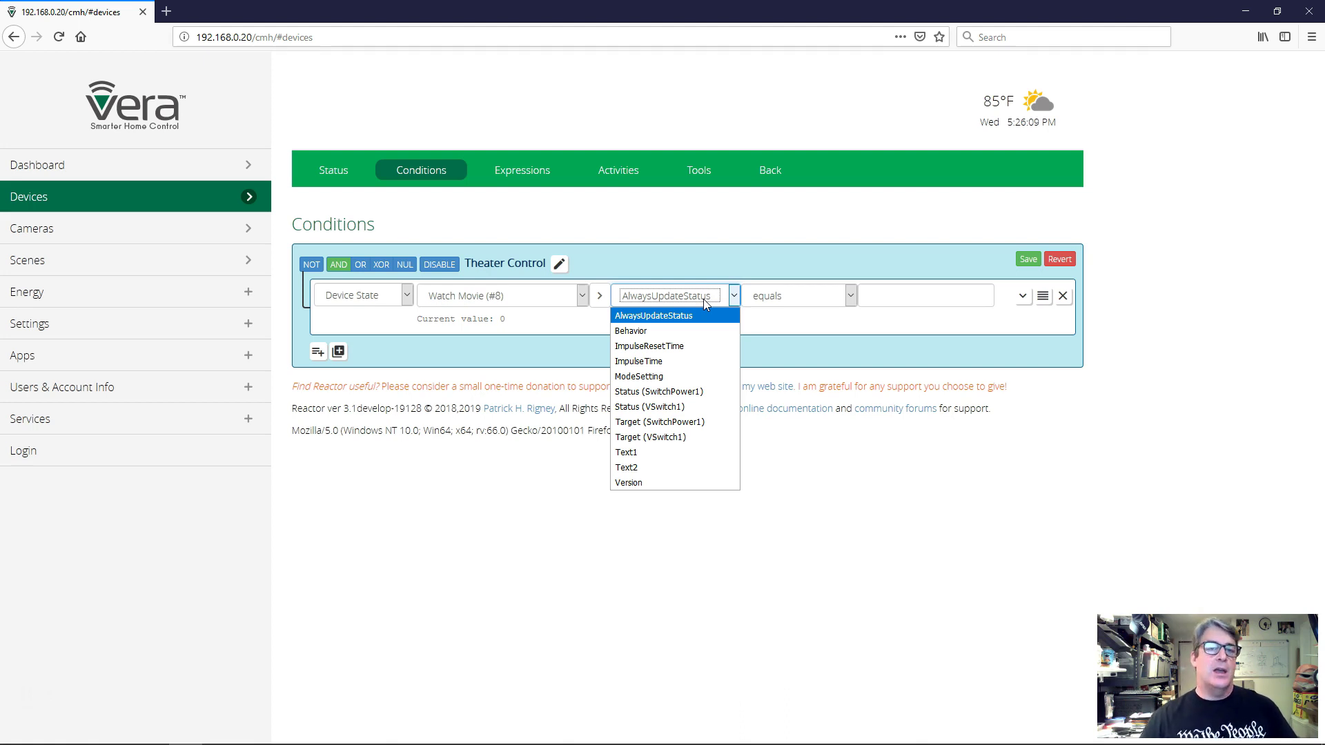
click(694, 253)
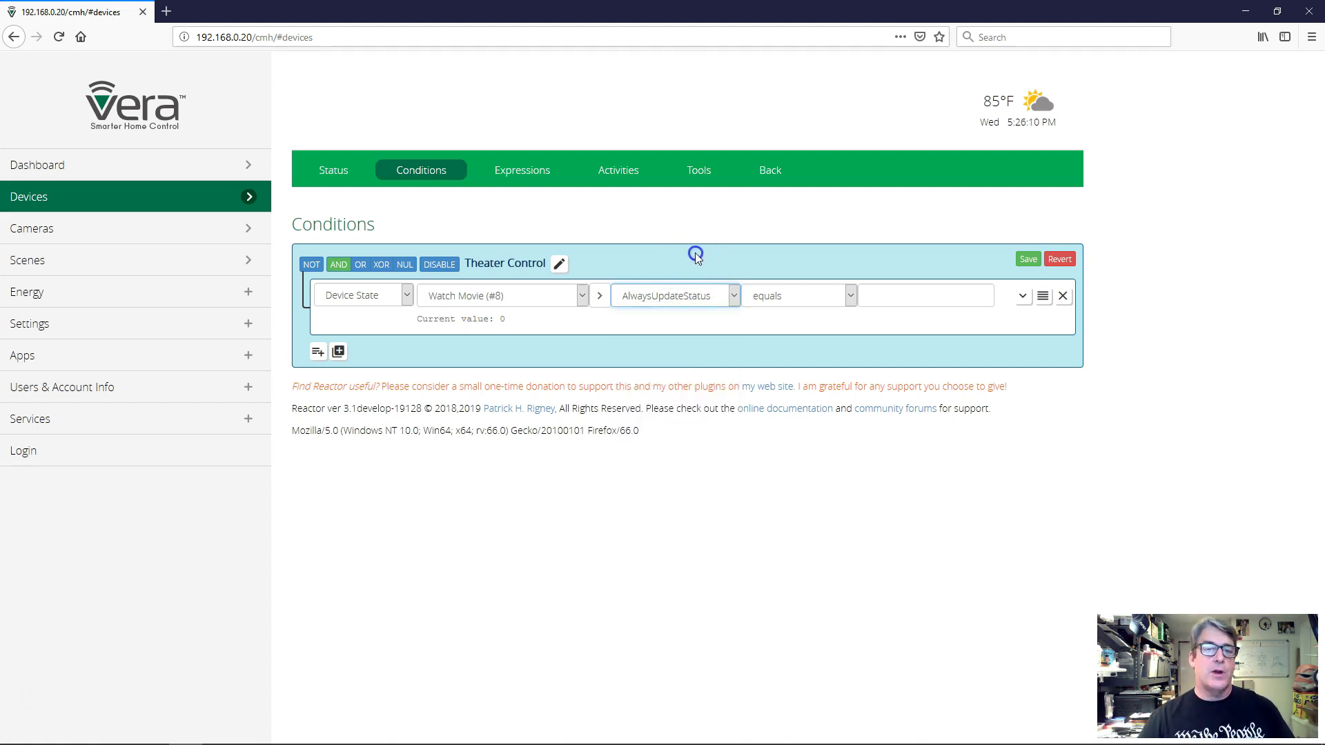
click(600, 296)
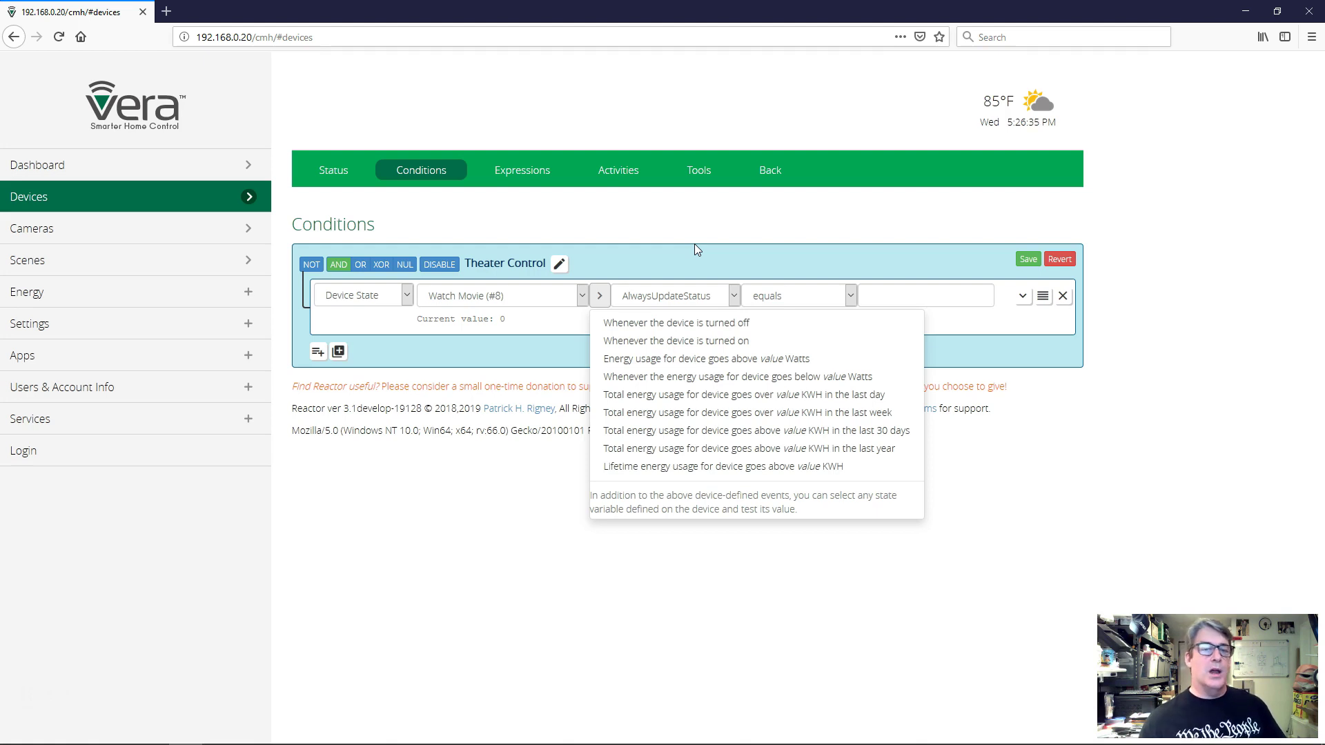
click(699, 341)
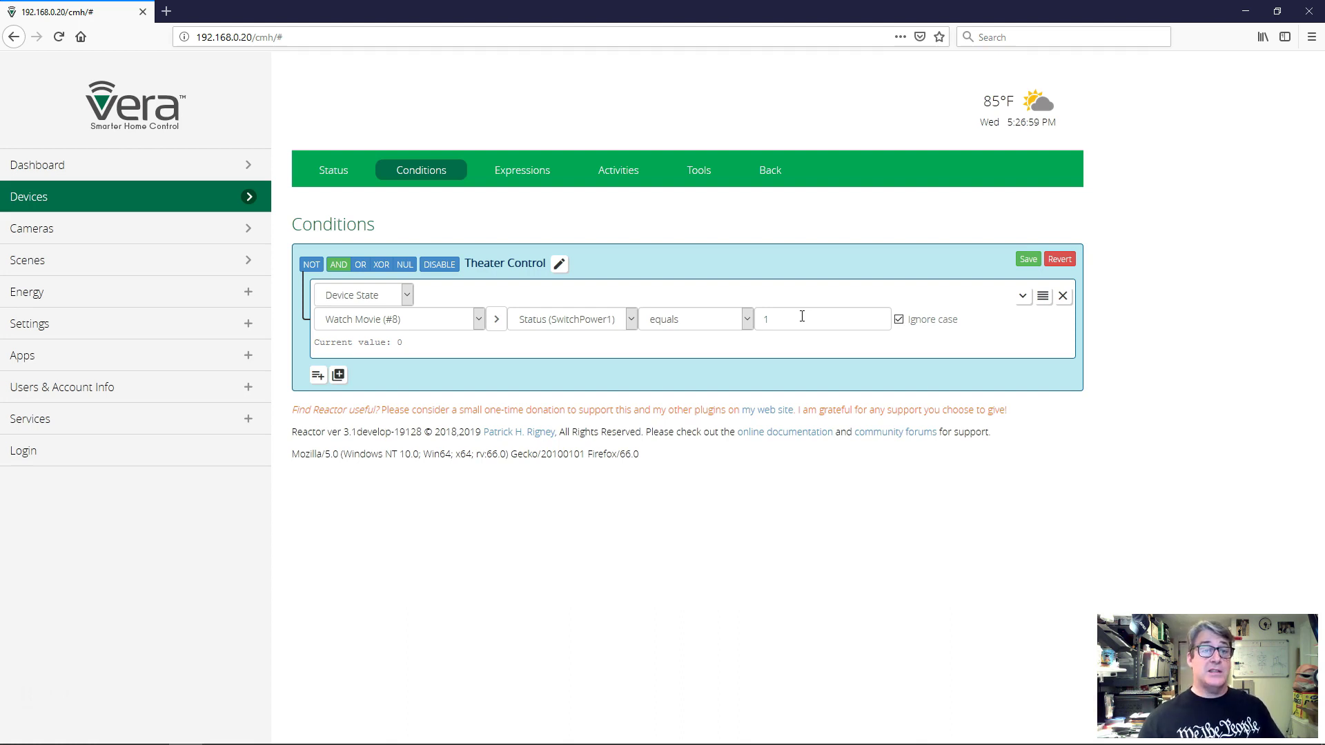
Save the Theater Control group with its Watch Movie Status equals 1 condition
click(1025, 261)
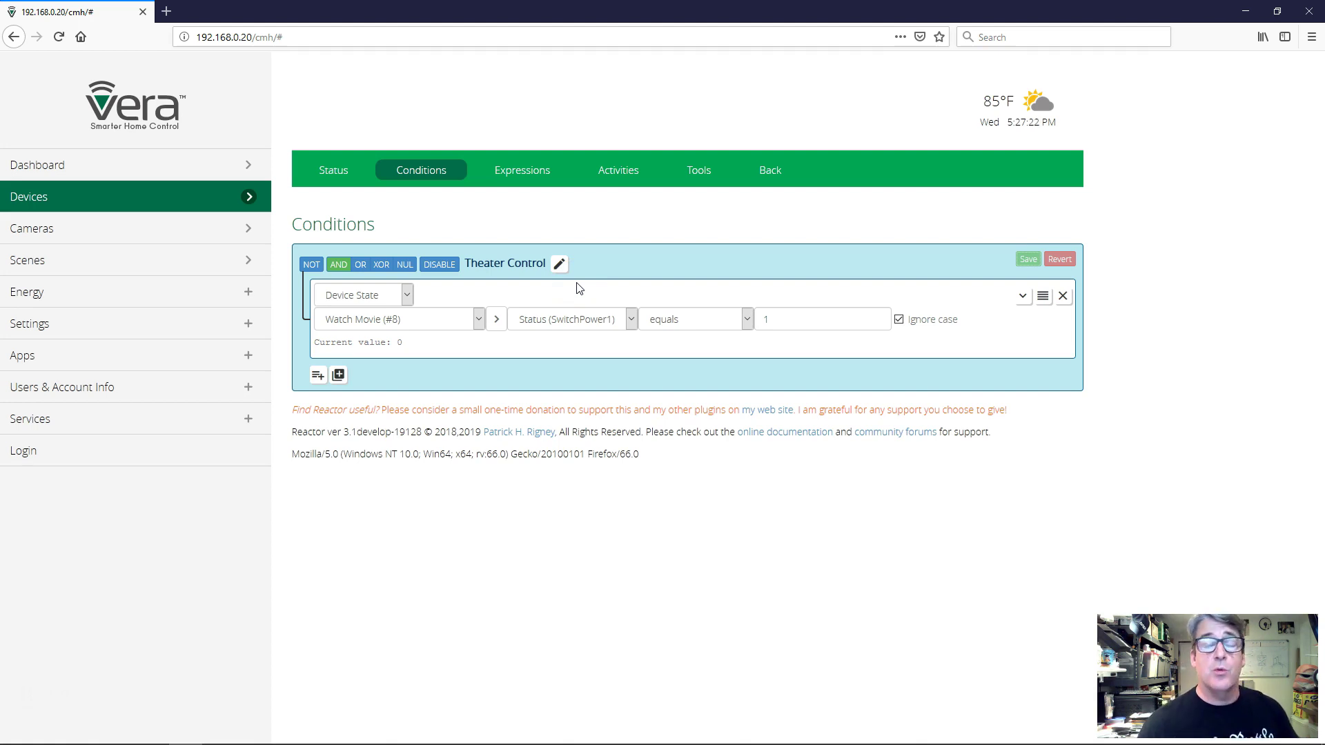
click(610, 268)
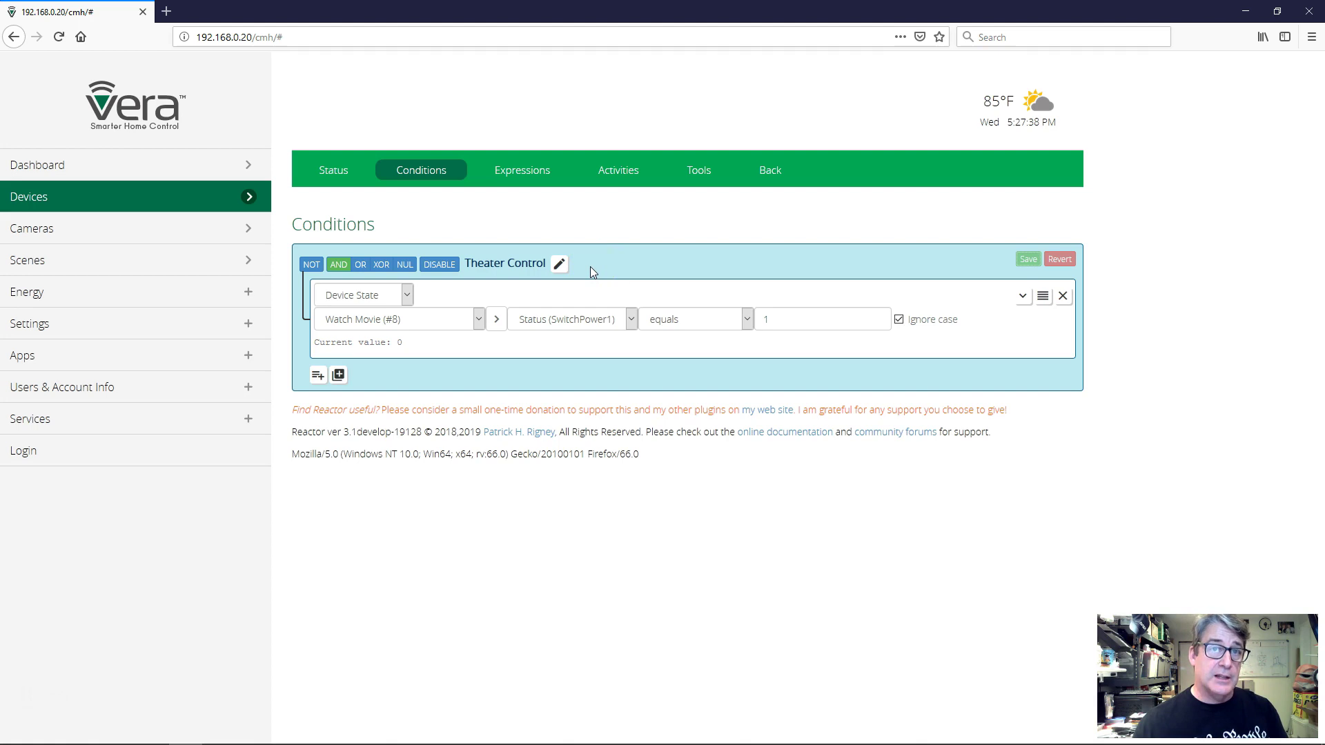
Switch Watch Movie on and off from Devices, then reopen Reactor Sensor 1's Status page
click(199, 197)
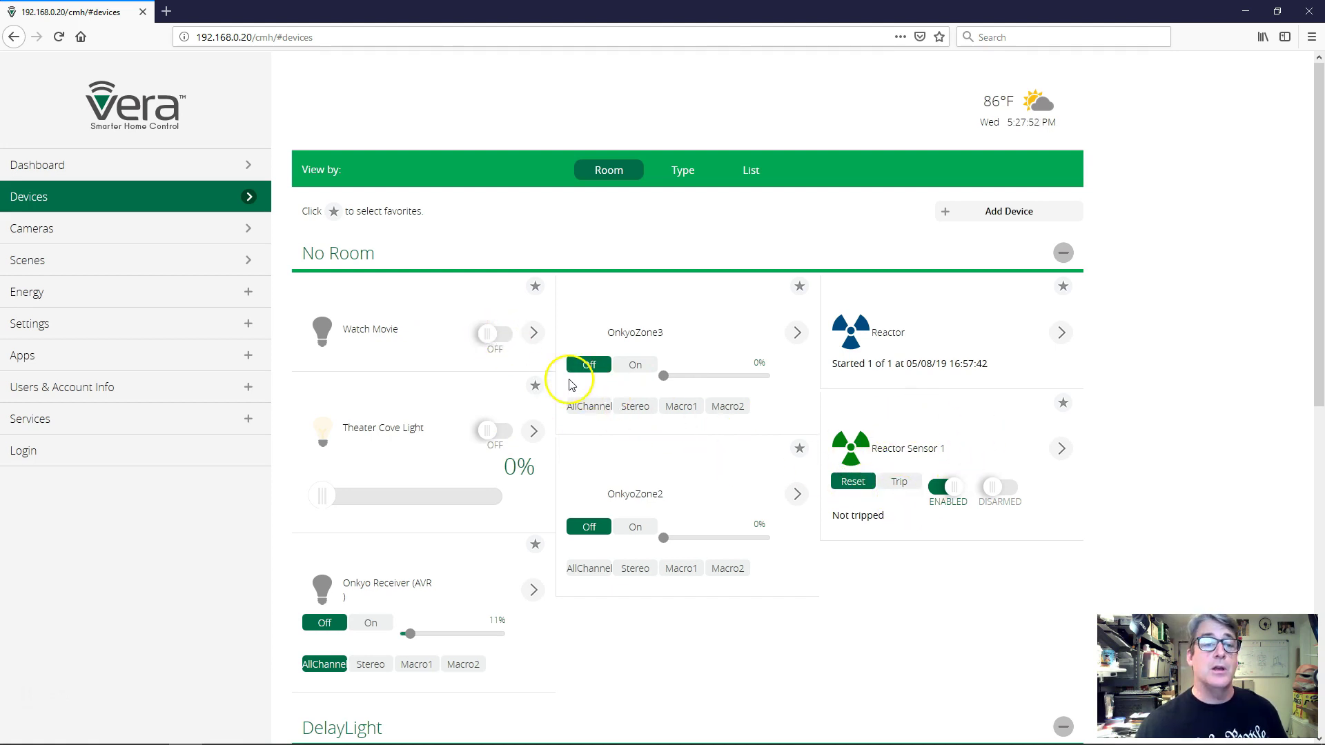
click(506, 336)
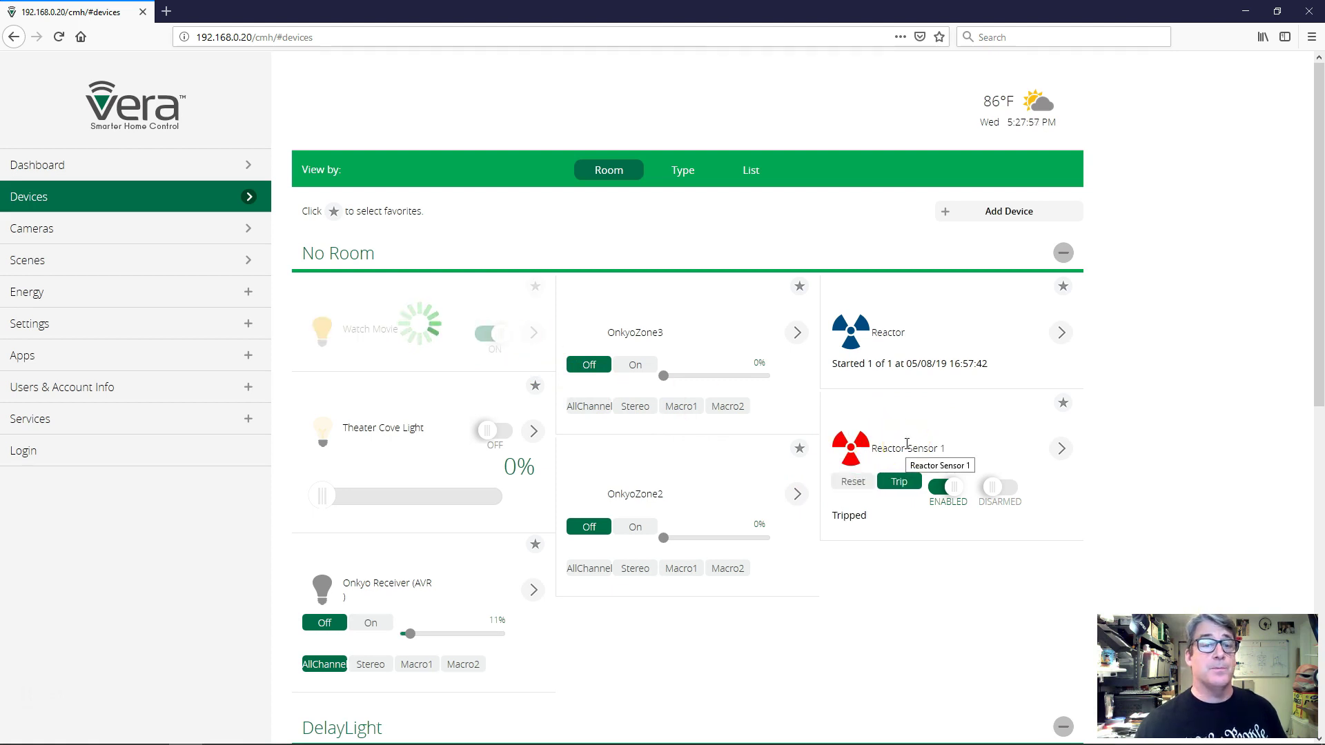
click(483, 336)
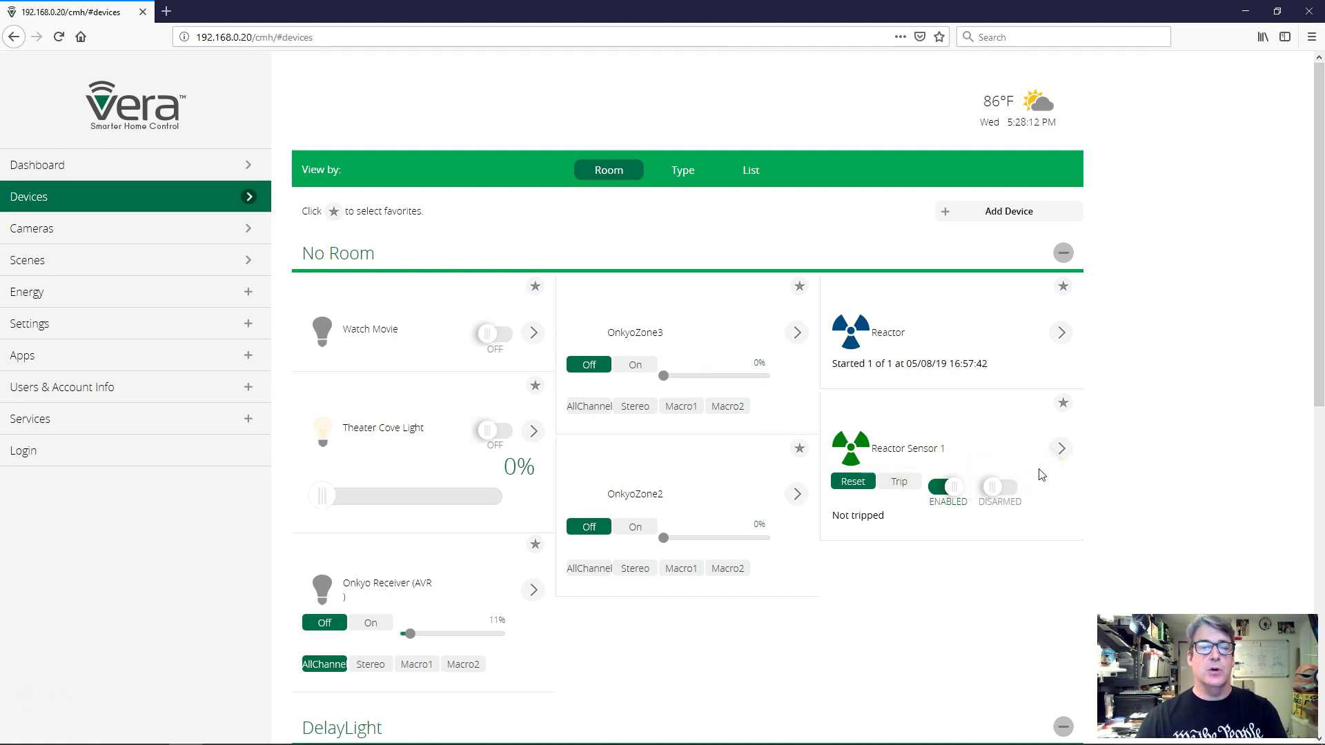
click(1062, 449)
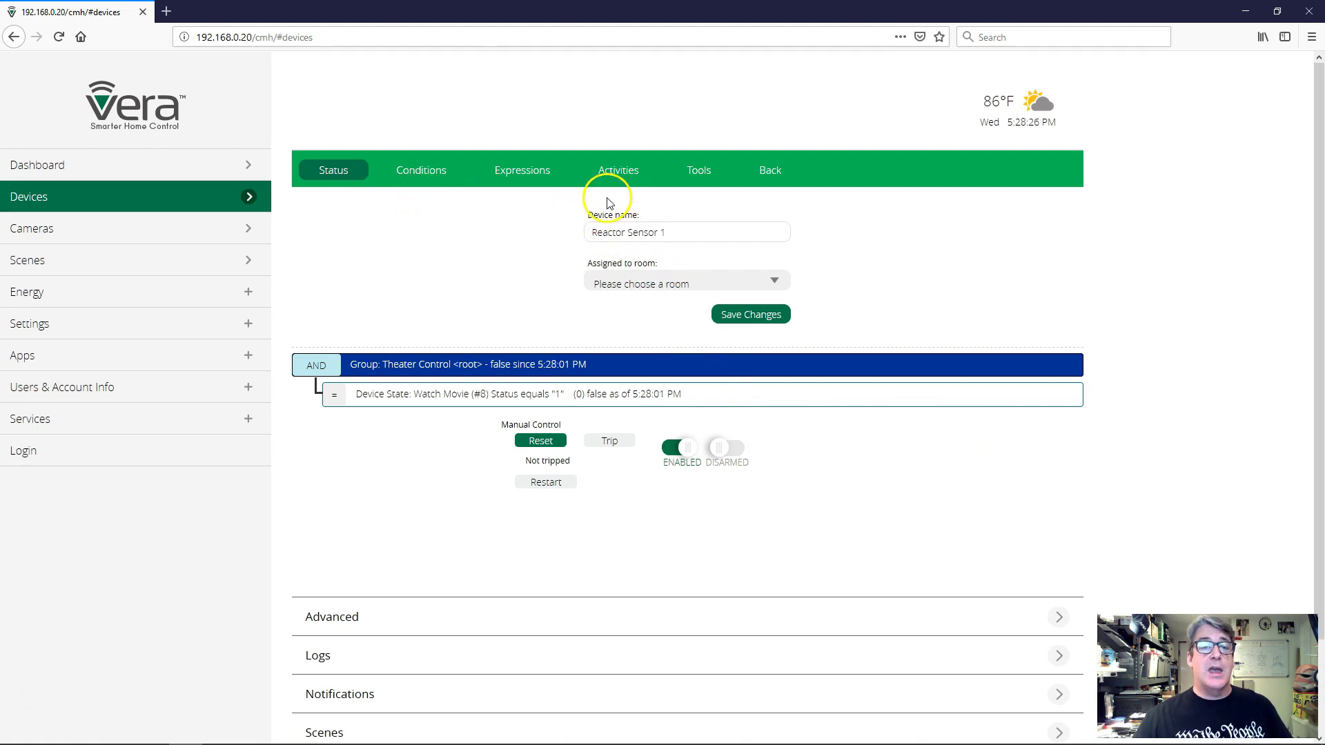
Go to the Activities tab, then return to the Theater Control conditions
click(617, 171)
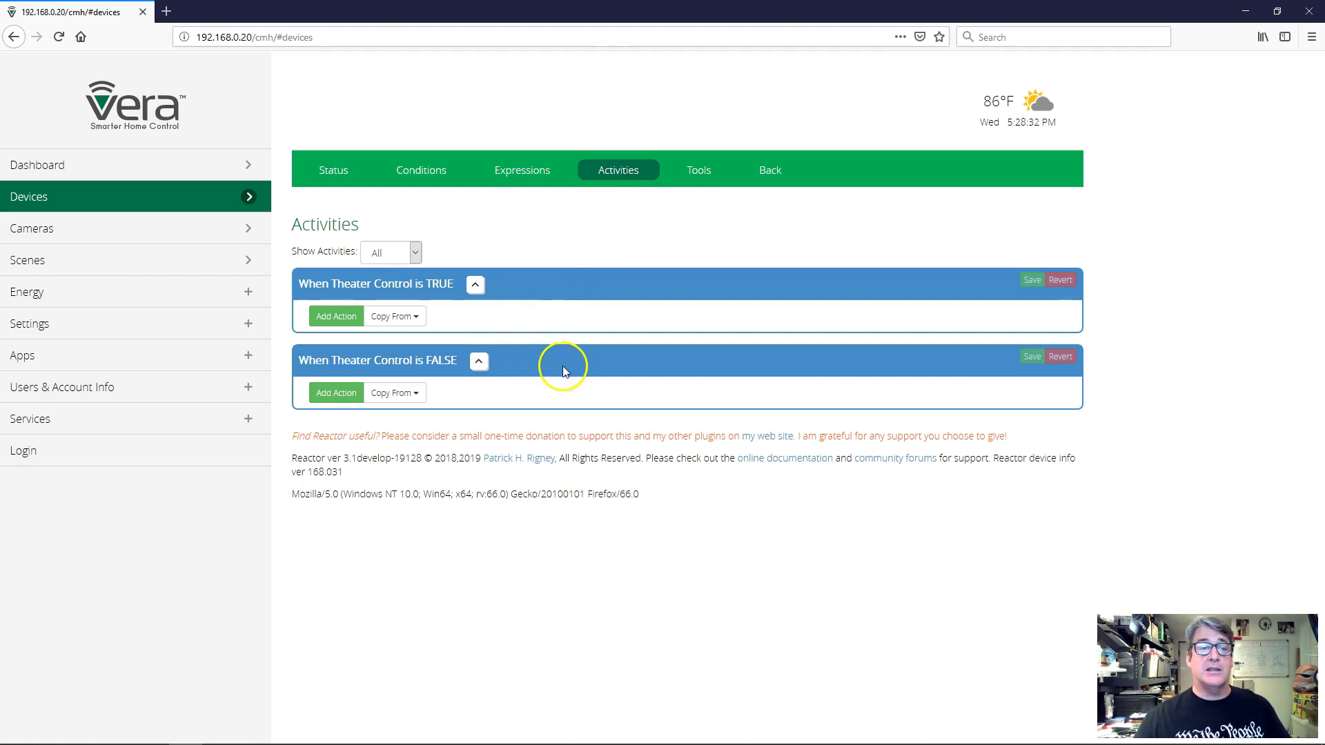
click(404, 177)
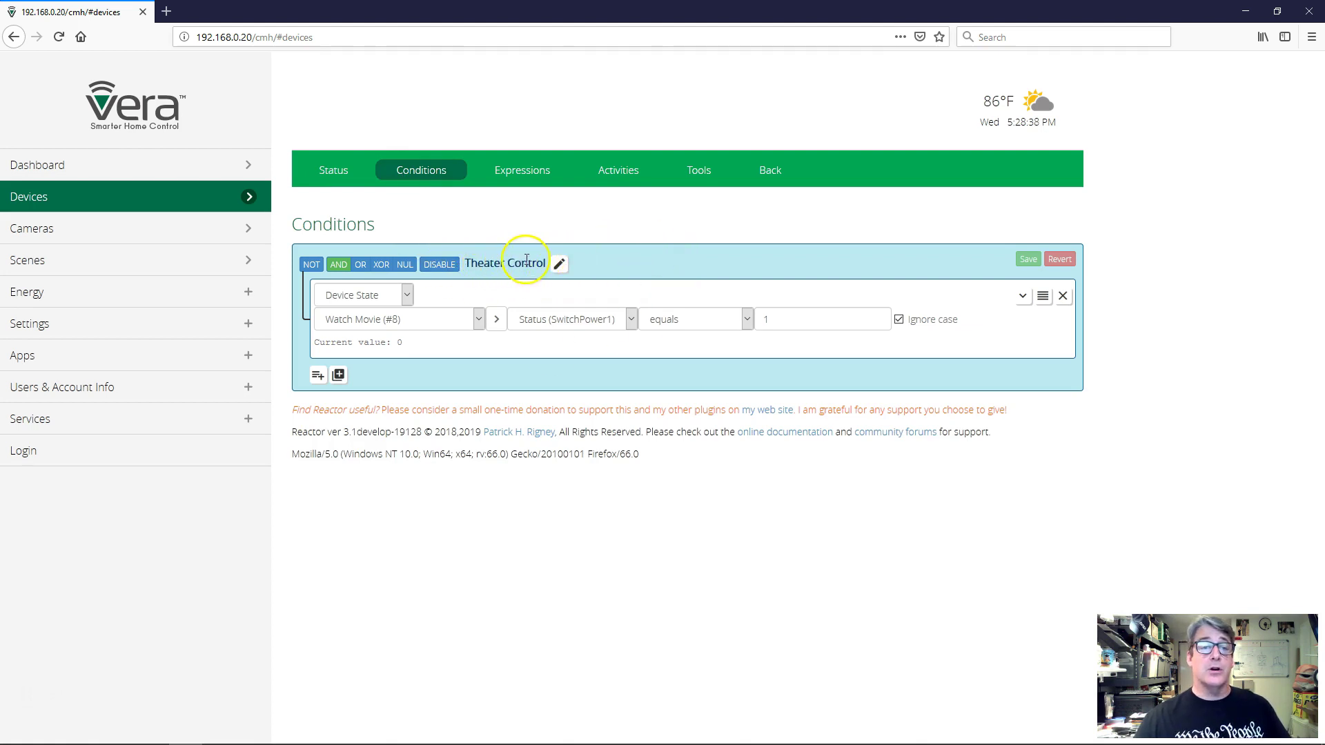
Add a blank action under 'When Theater Control is TRUE' on the Activities tab
click(611, 176)
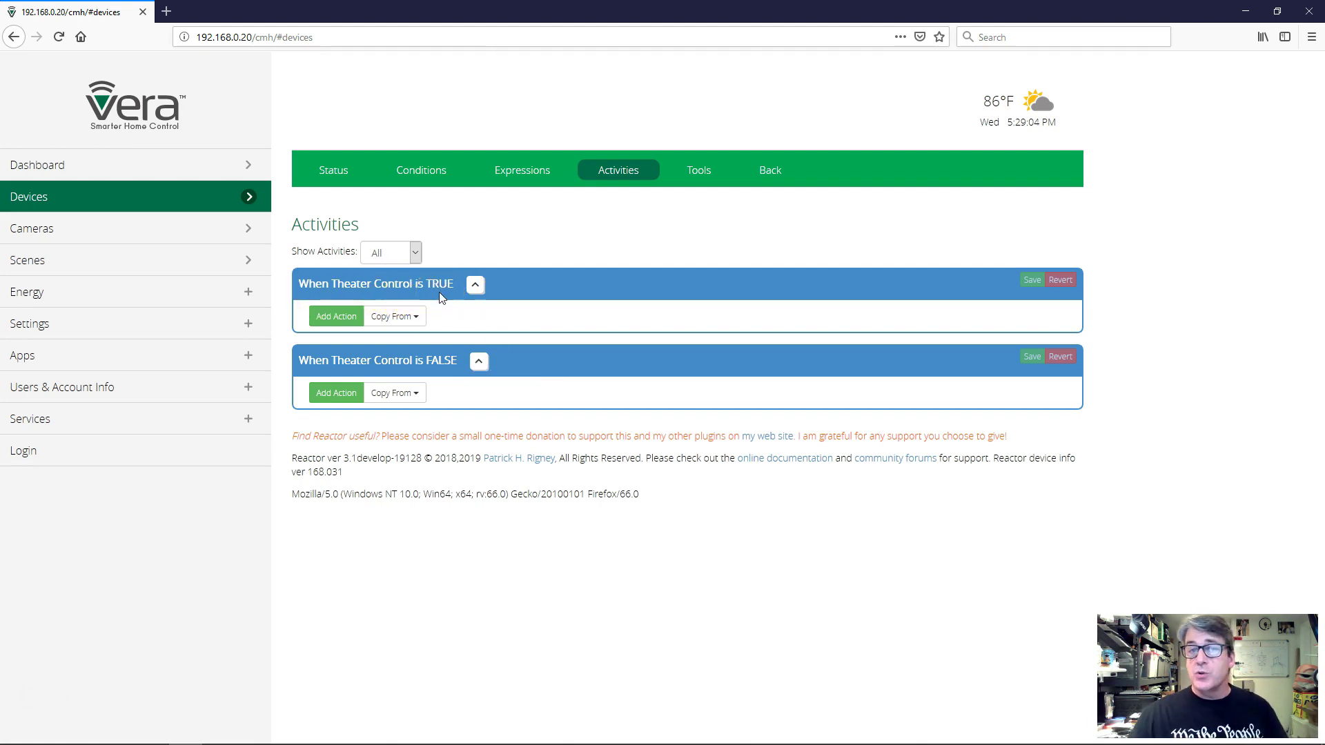
click(336, 316)
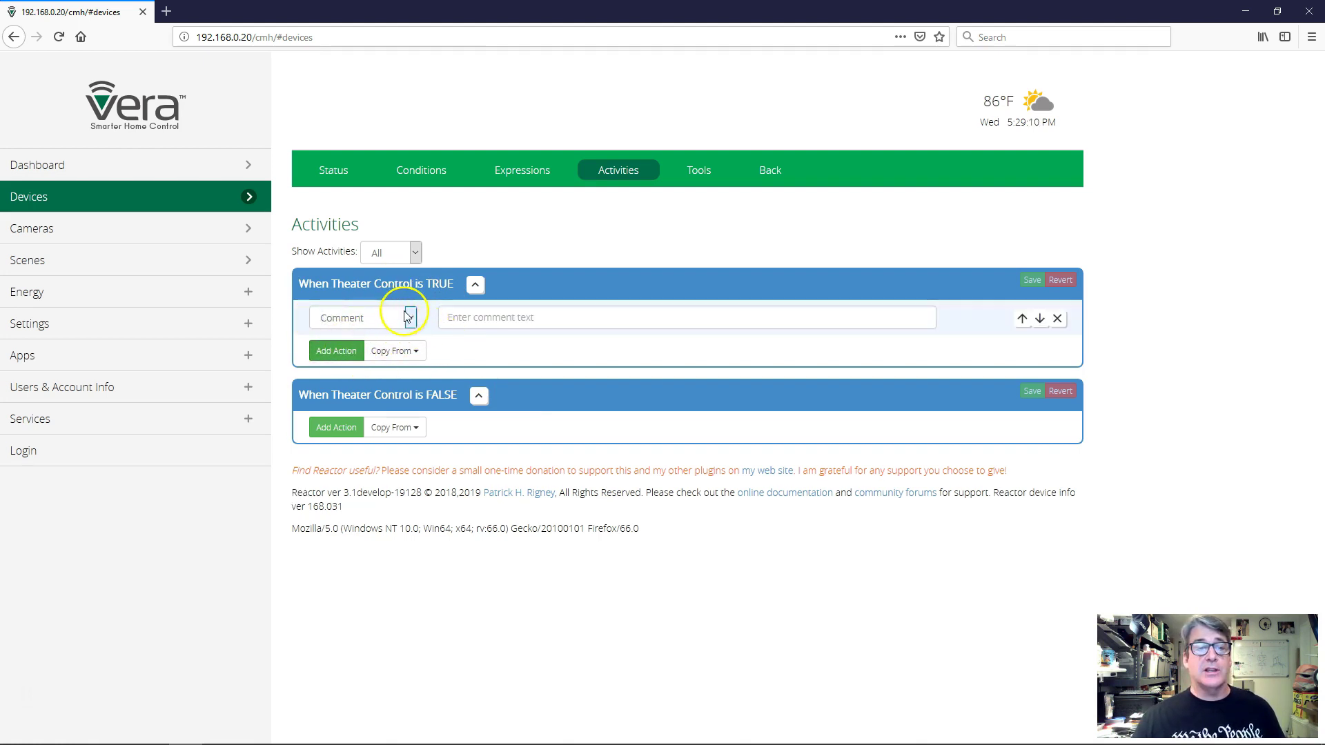
Make the TRUE row a Device Action setting Theater Cove Light (#12) dimming level to 33, then test it
click(407, 316)
click(387, 352)
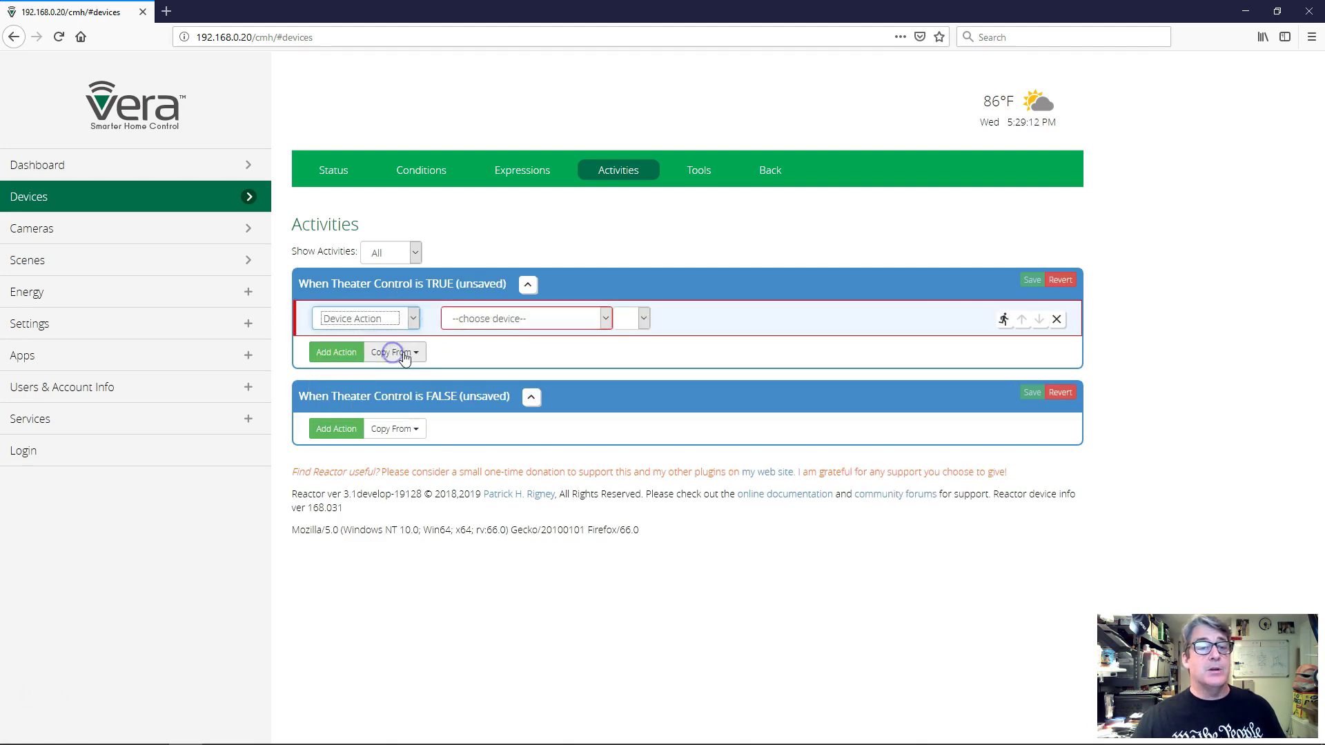
click(537, 322)
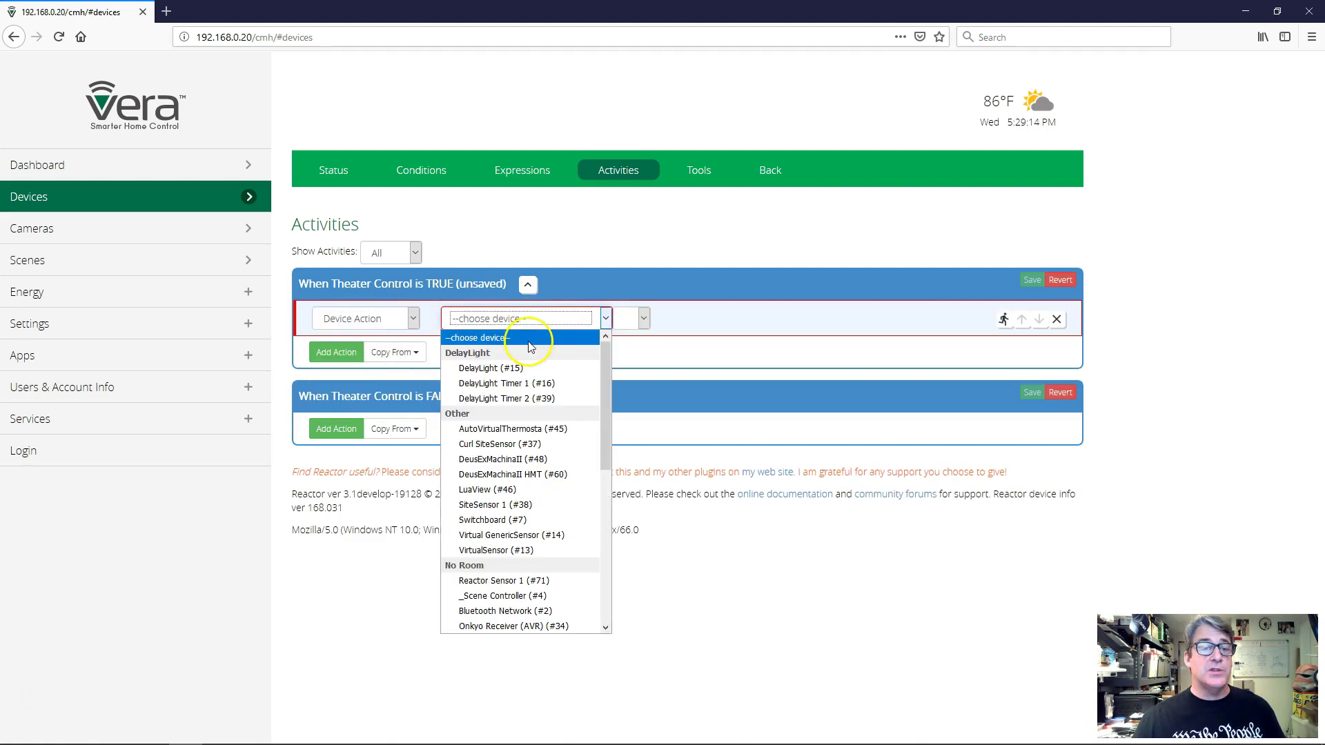
scroll(537, 466, down, 2)
scroll(537, 469, down, 5)
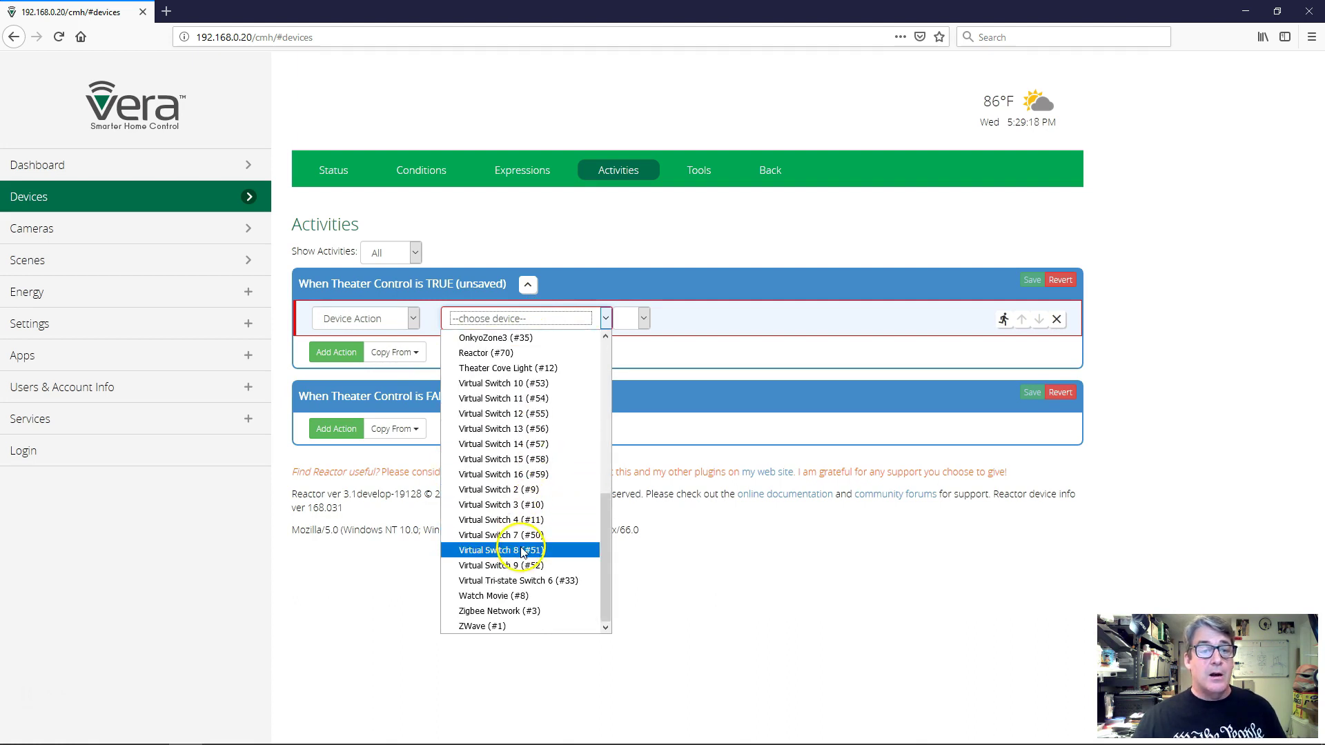
click(532, 371)
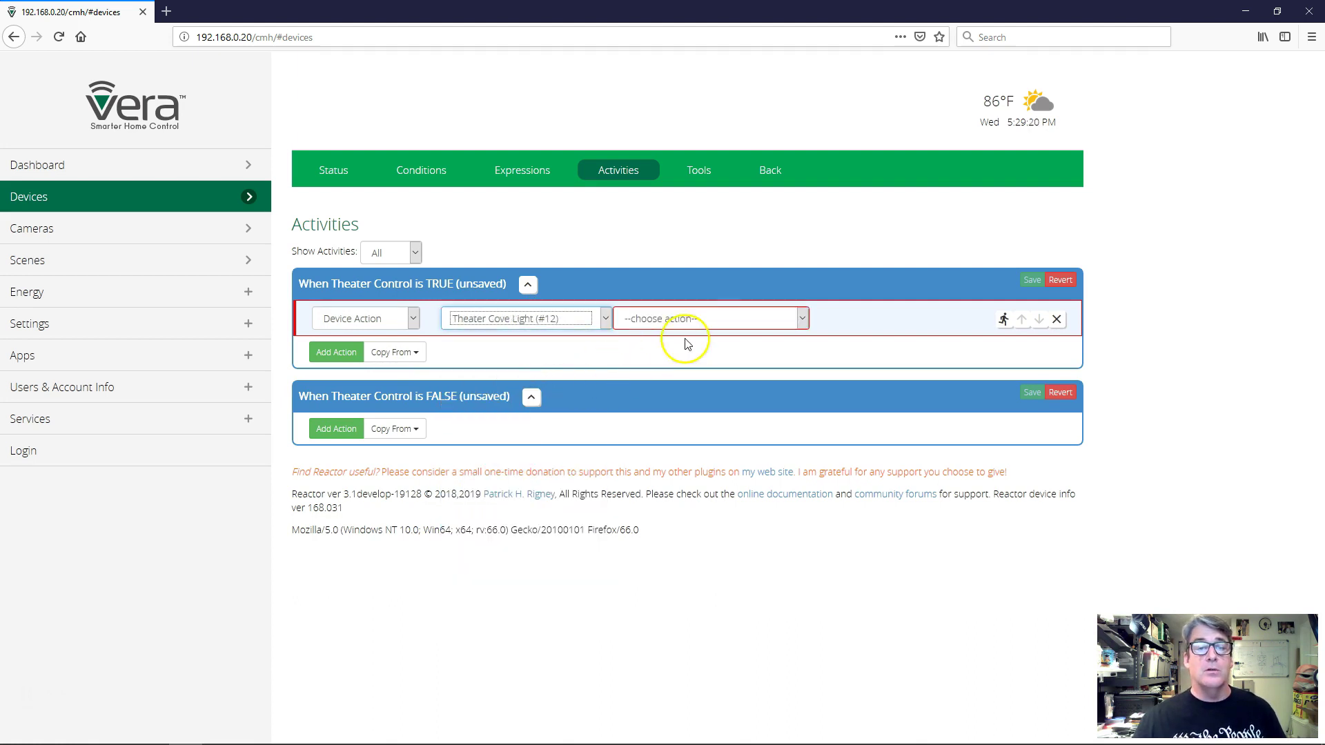
click(720, 321)
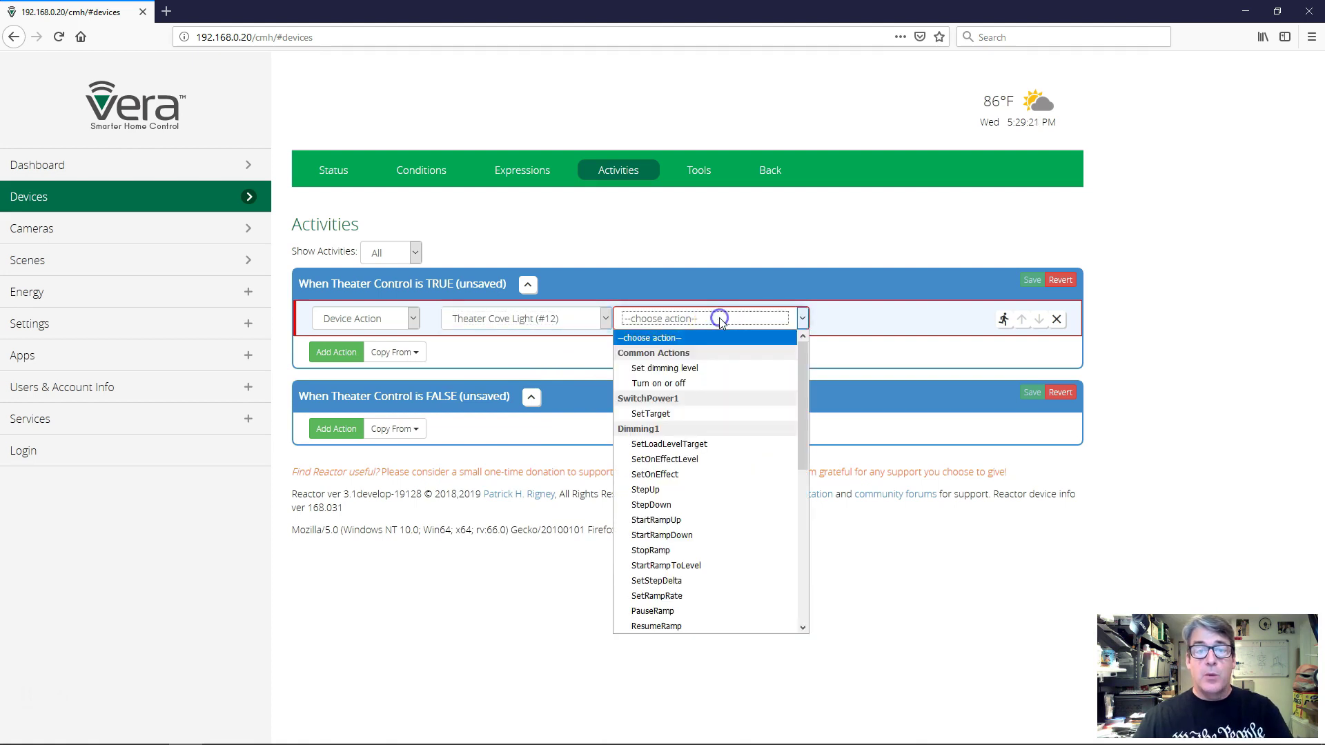
click(719, 372)
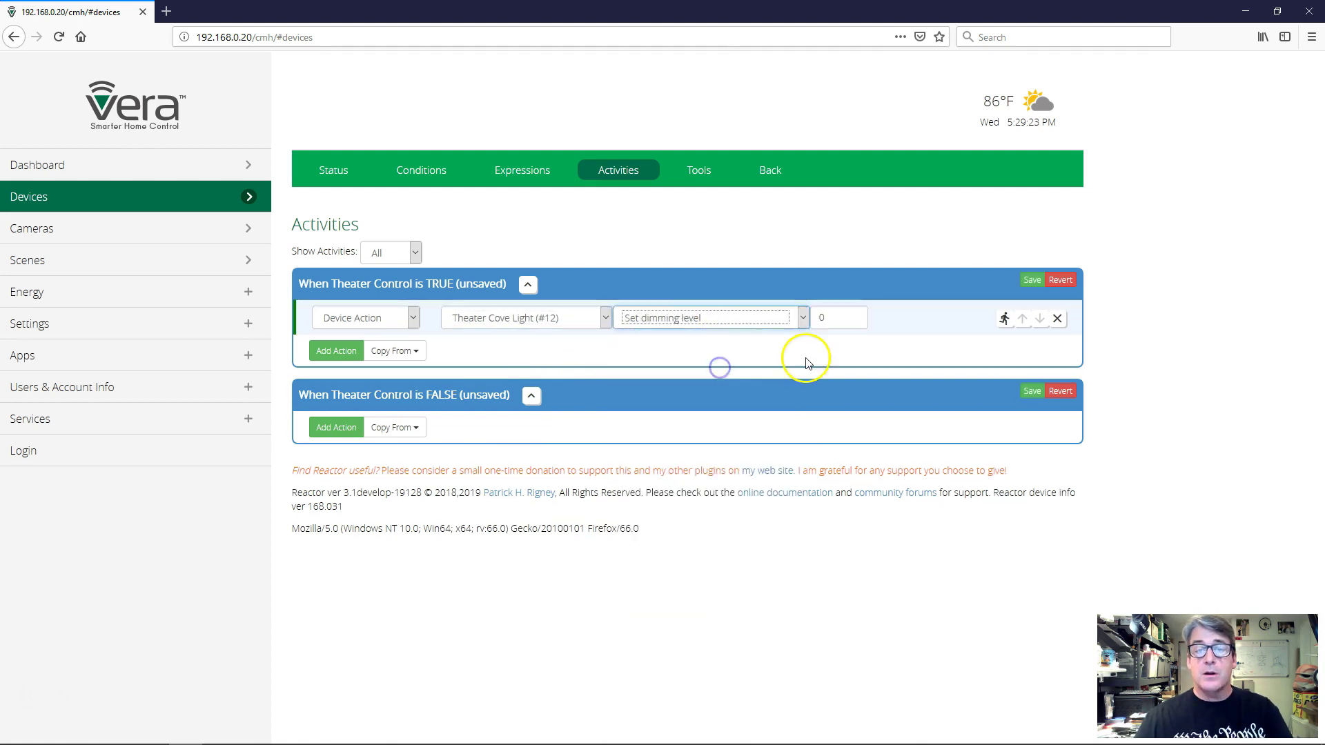
click(832, 318)
text(33)
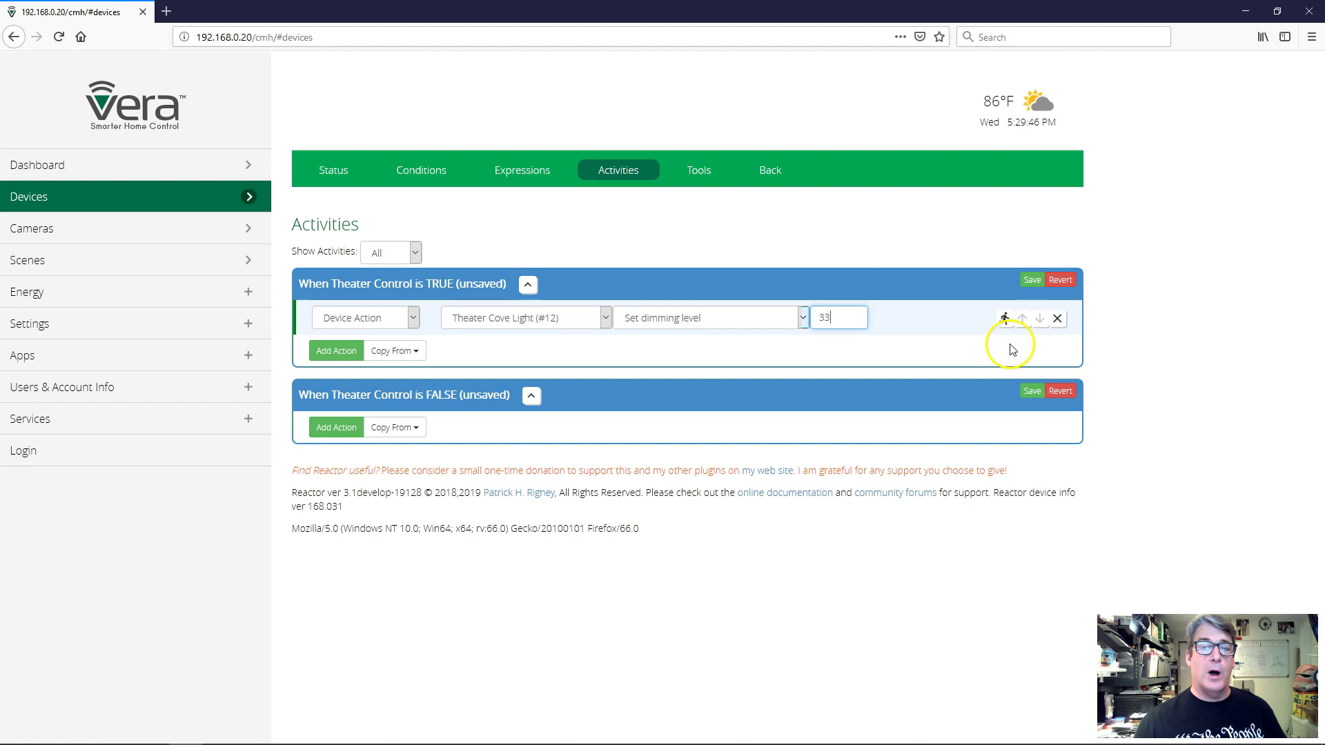
click(1004, 321)
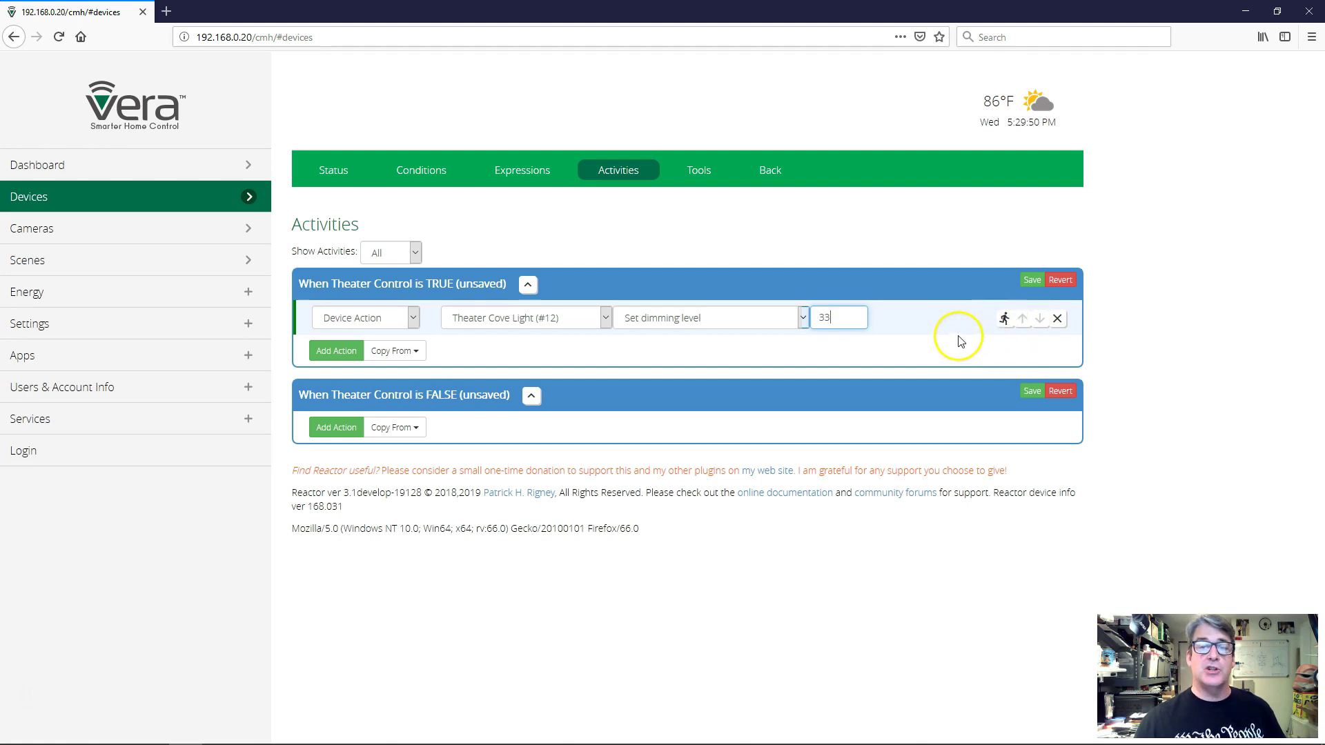
click(1004, 322)
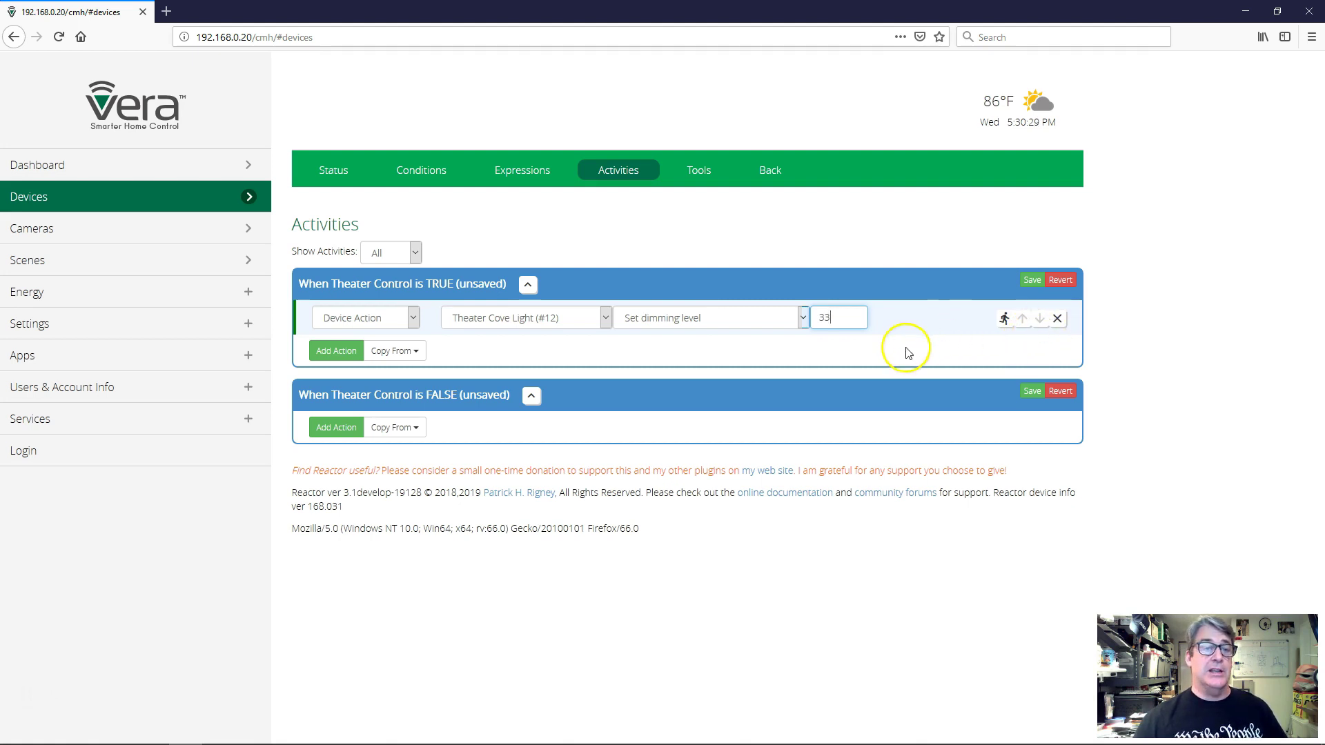
Add a second TRUE Device Action turning Onkyo Receiver (AVR) (#34) On, and reorder the two action rows
click(337, 350)
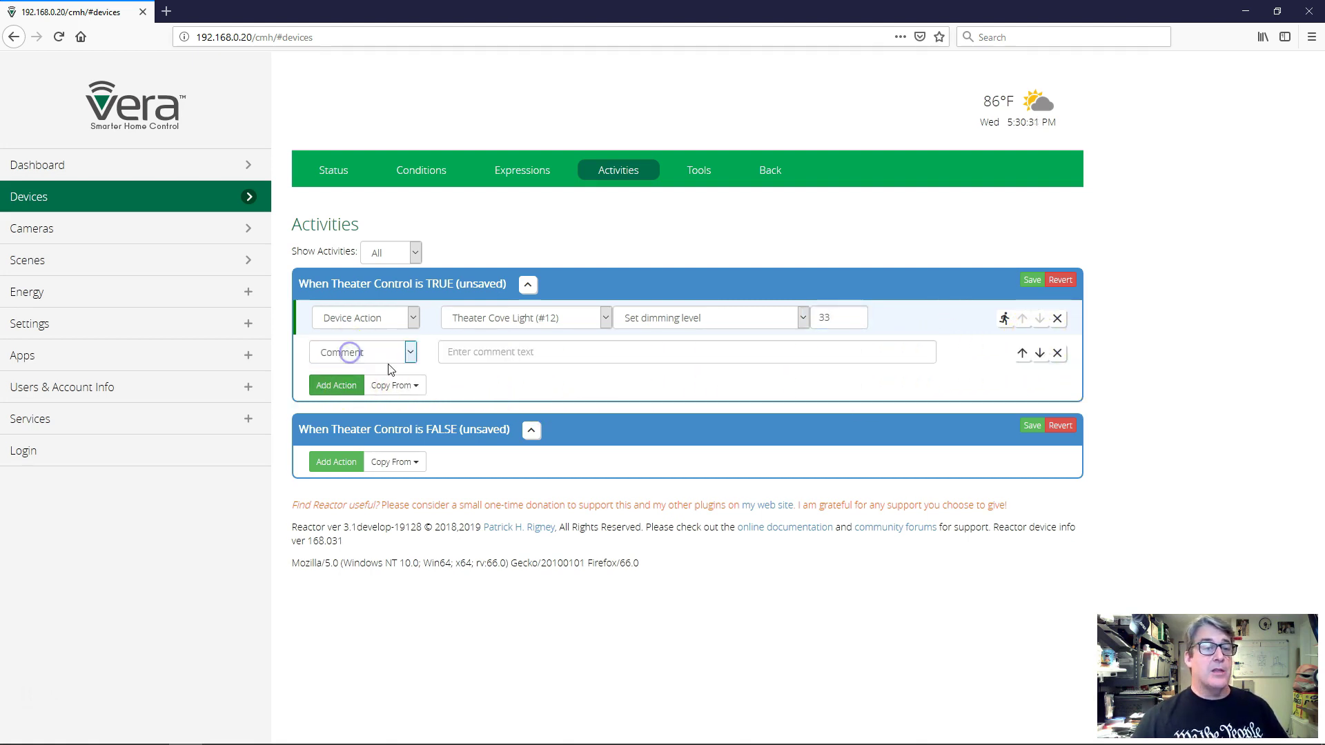
click(387, 352)
click(387, 386)
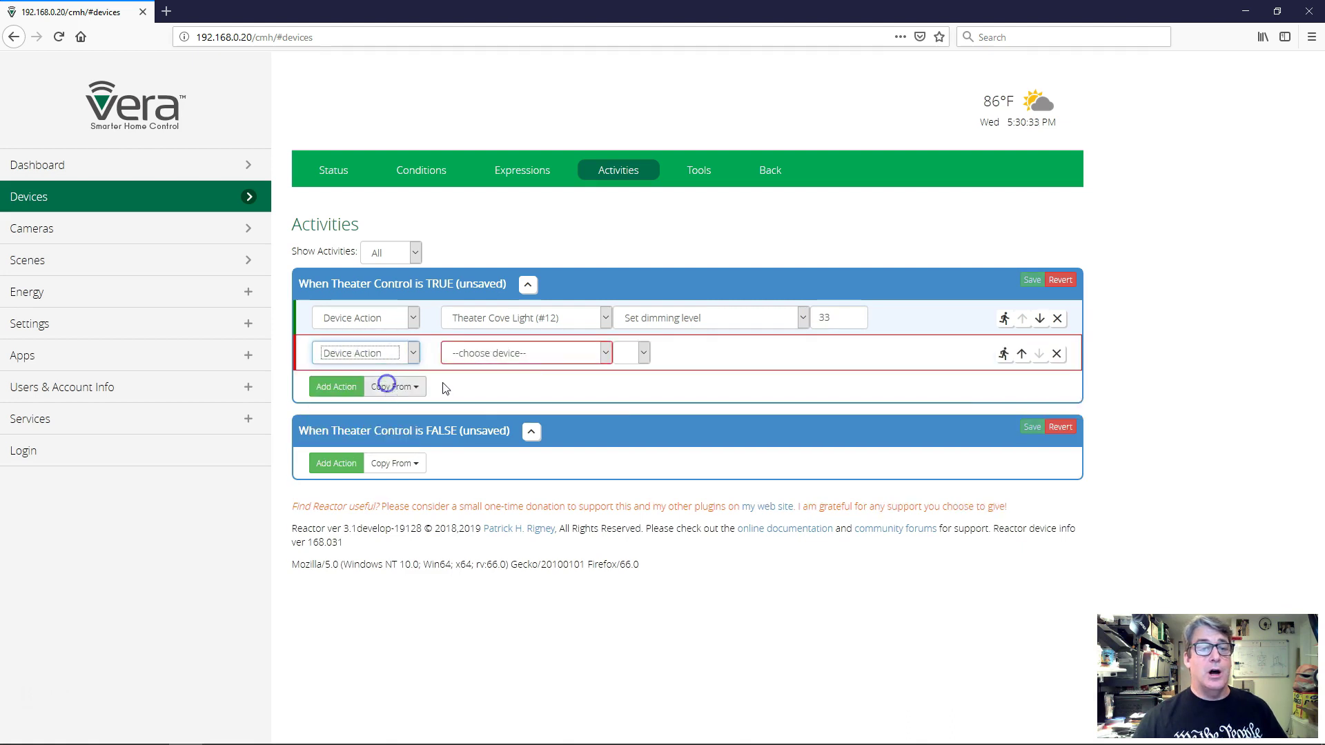
click(530, 353)
scroll(528, 524, down, 4)
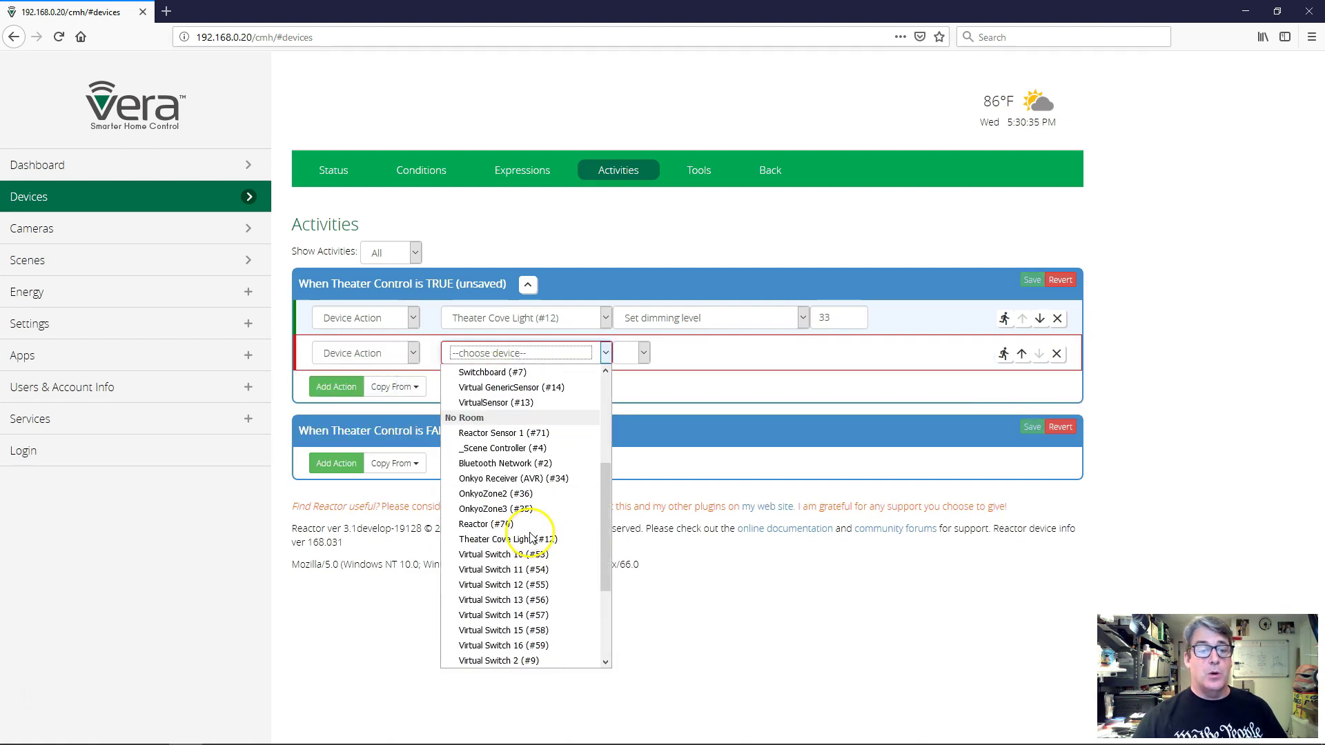
click(535, 478)
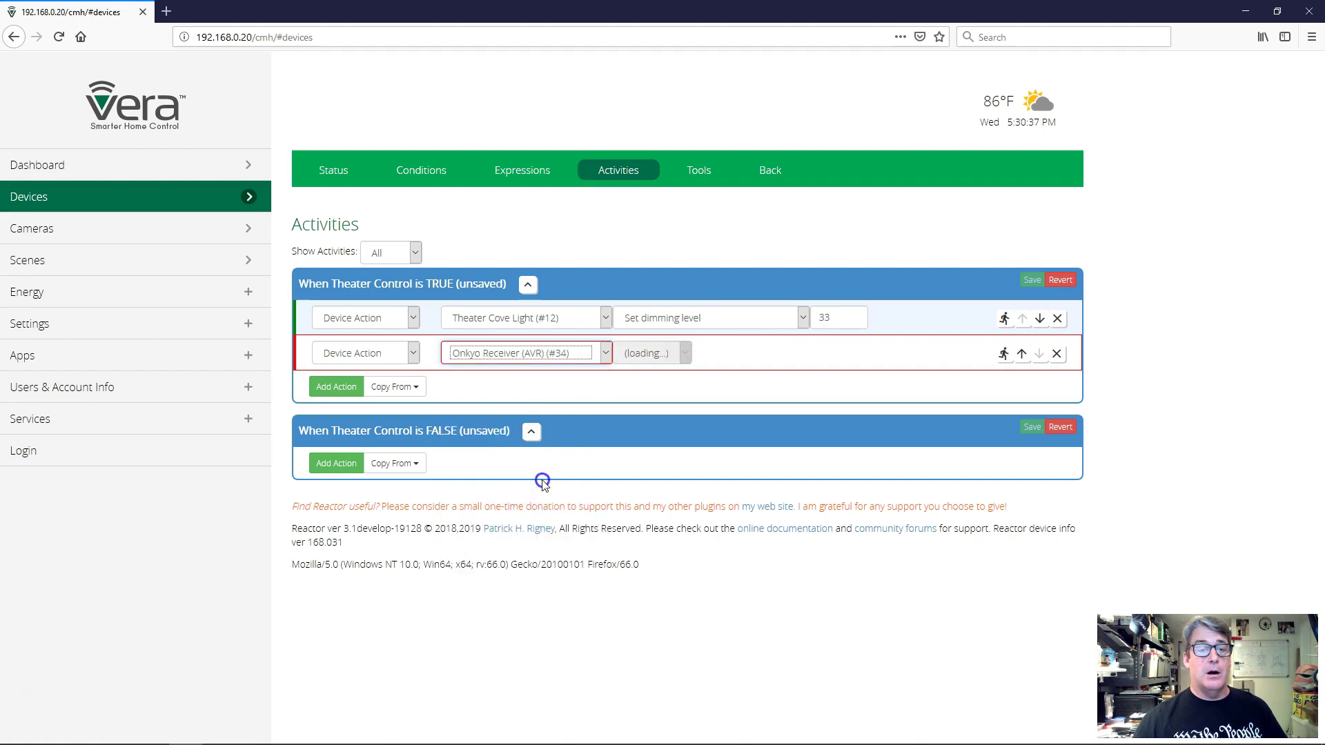
click(676, 364)
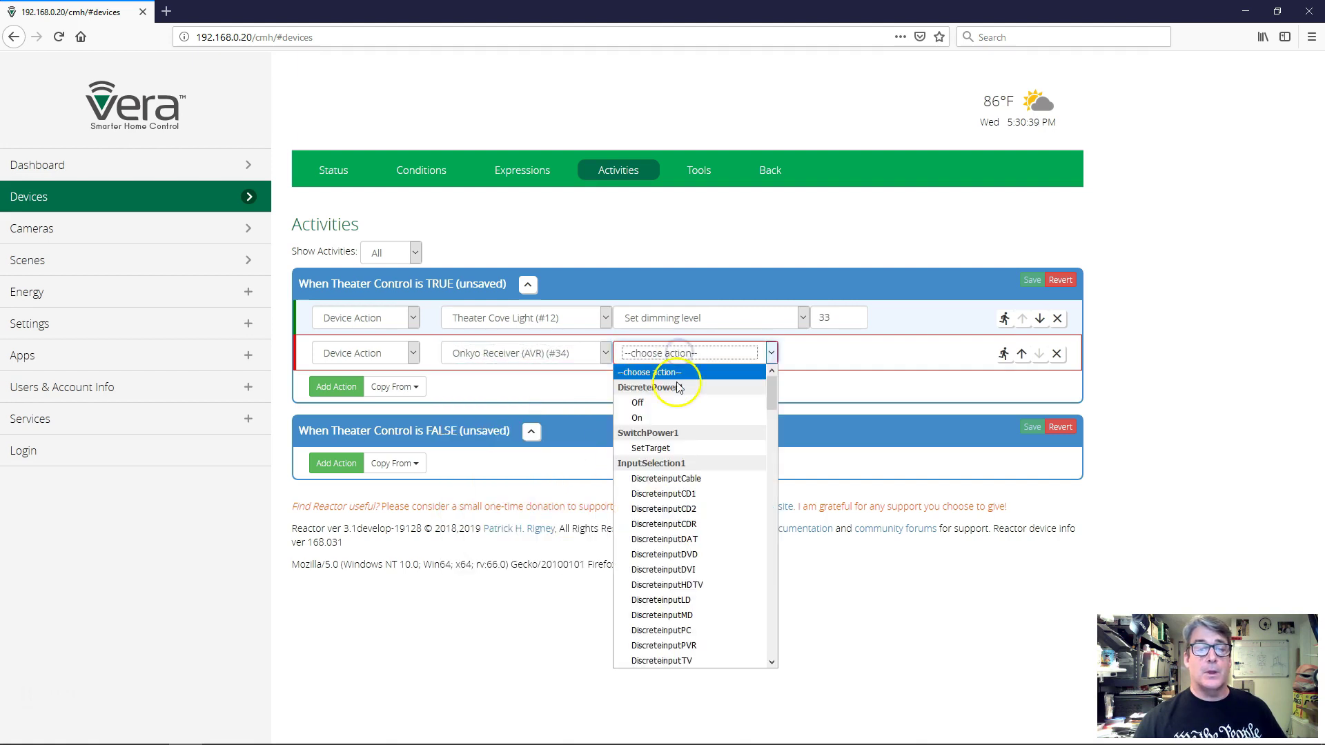
click(687, 417)
click(697, 376)
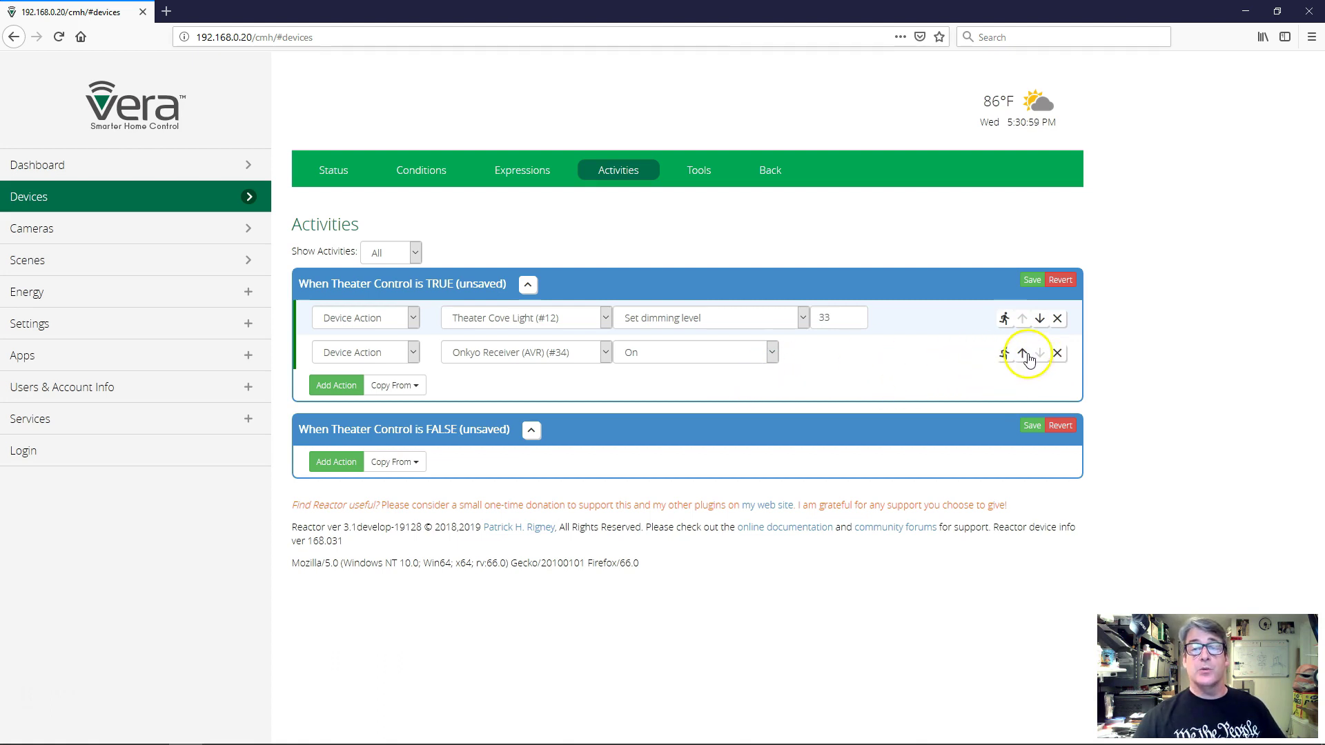
click(1042, 320)
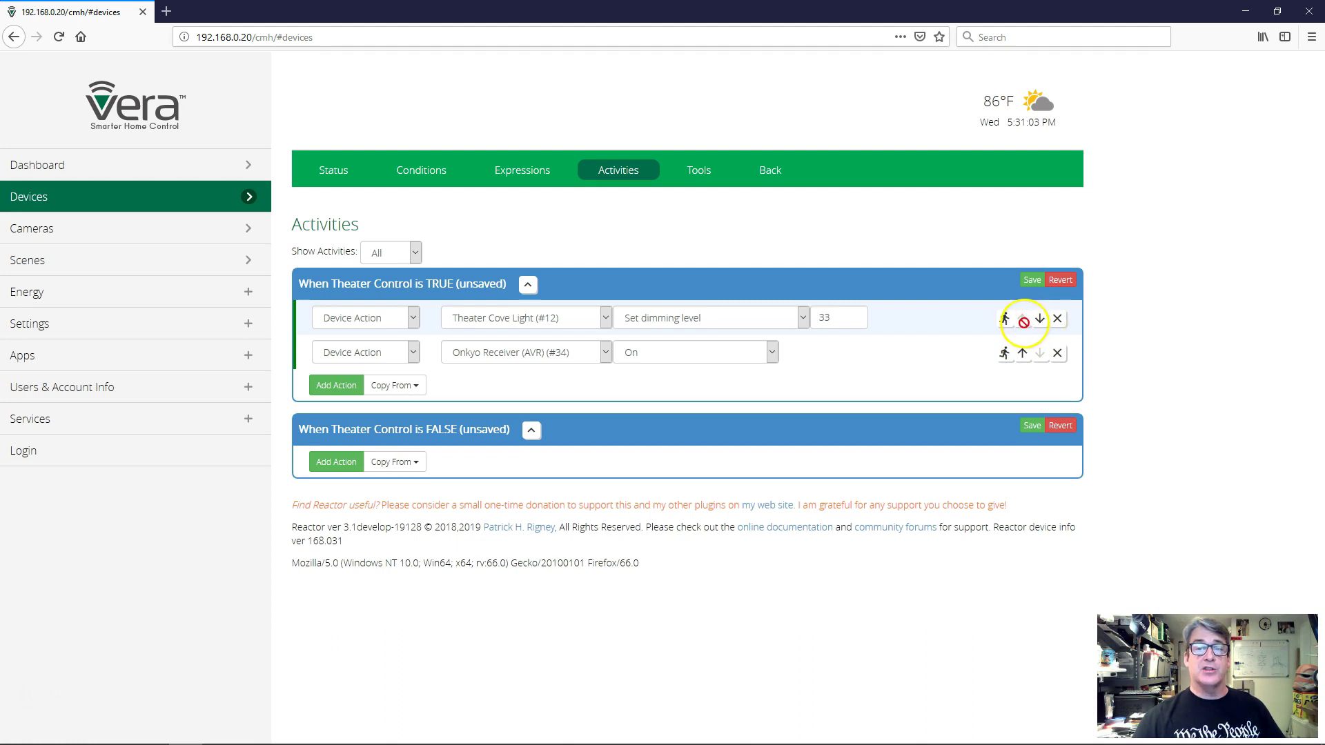
click(1040, 353)
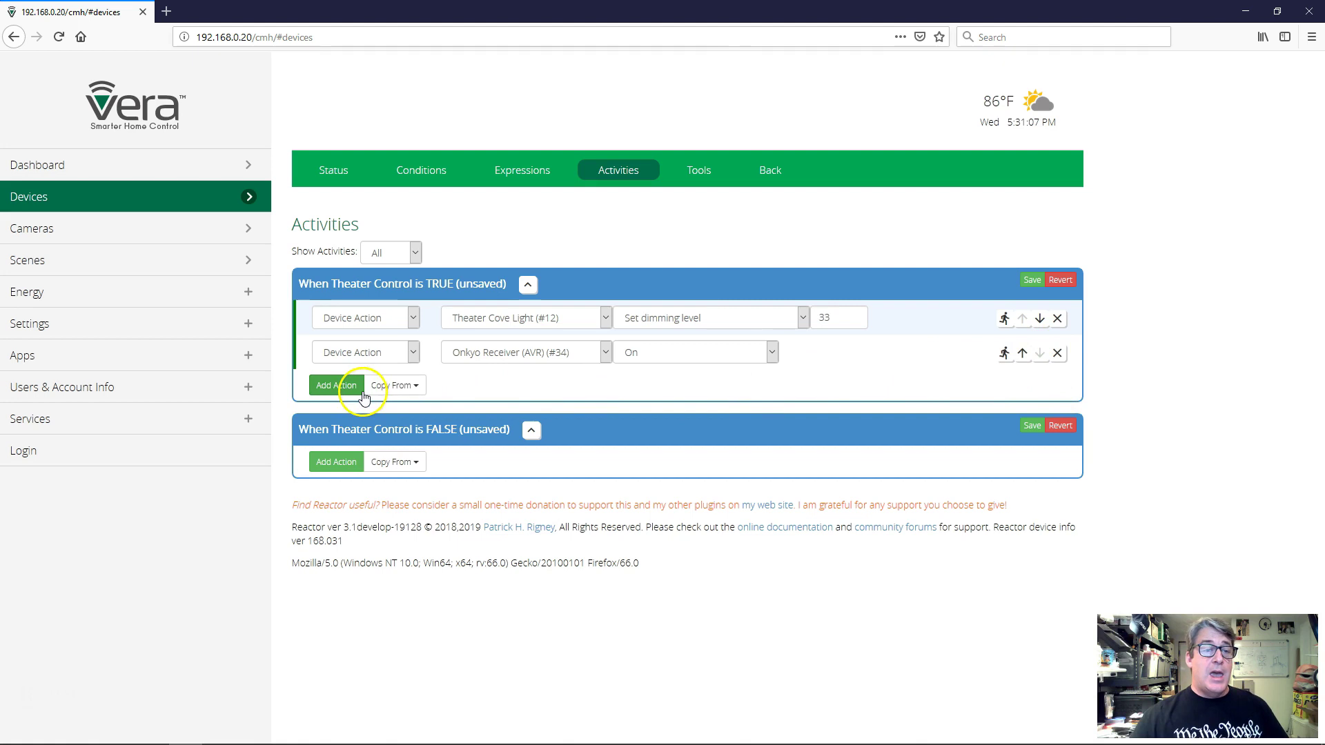
Add a third Device Action switching Onkyo Receiver (AVR) (#34) to DiscreteinputDVD, then save
click(336, 386)
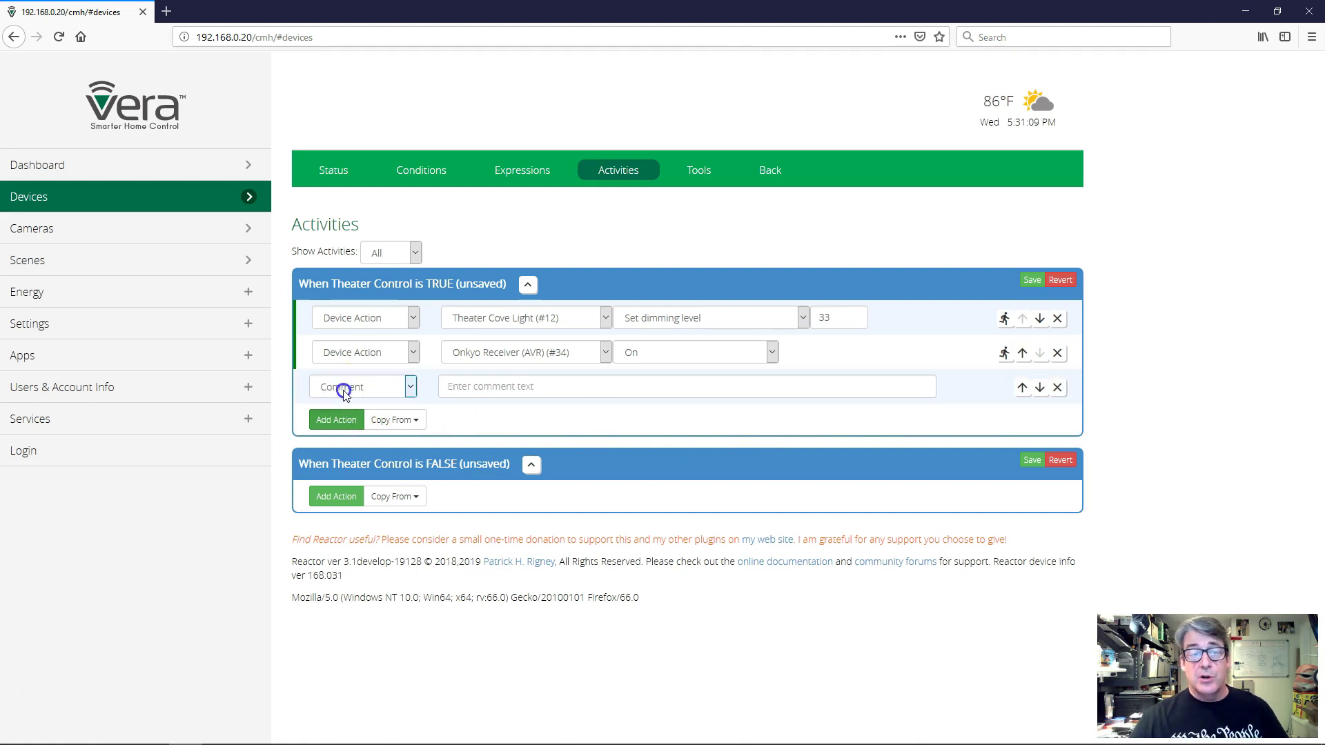
click(353, 388)
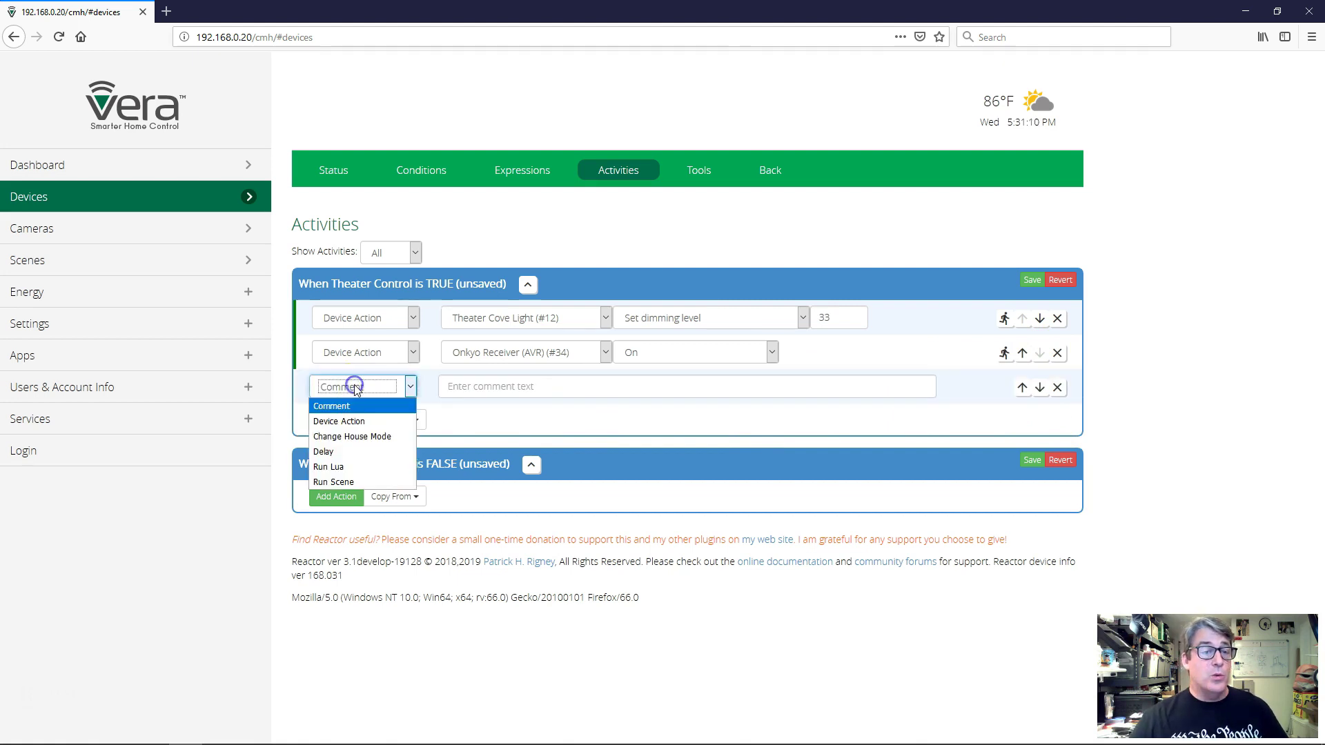
click(339, 421)
click(478, 386)
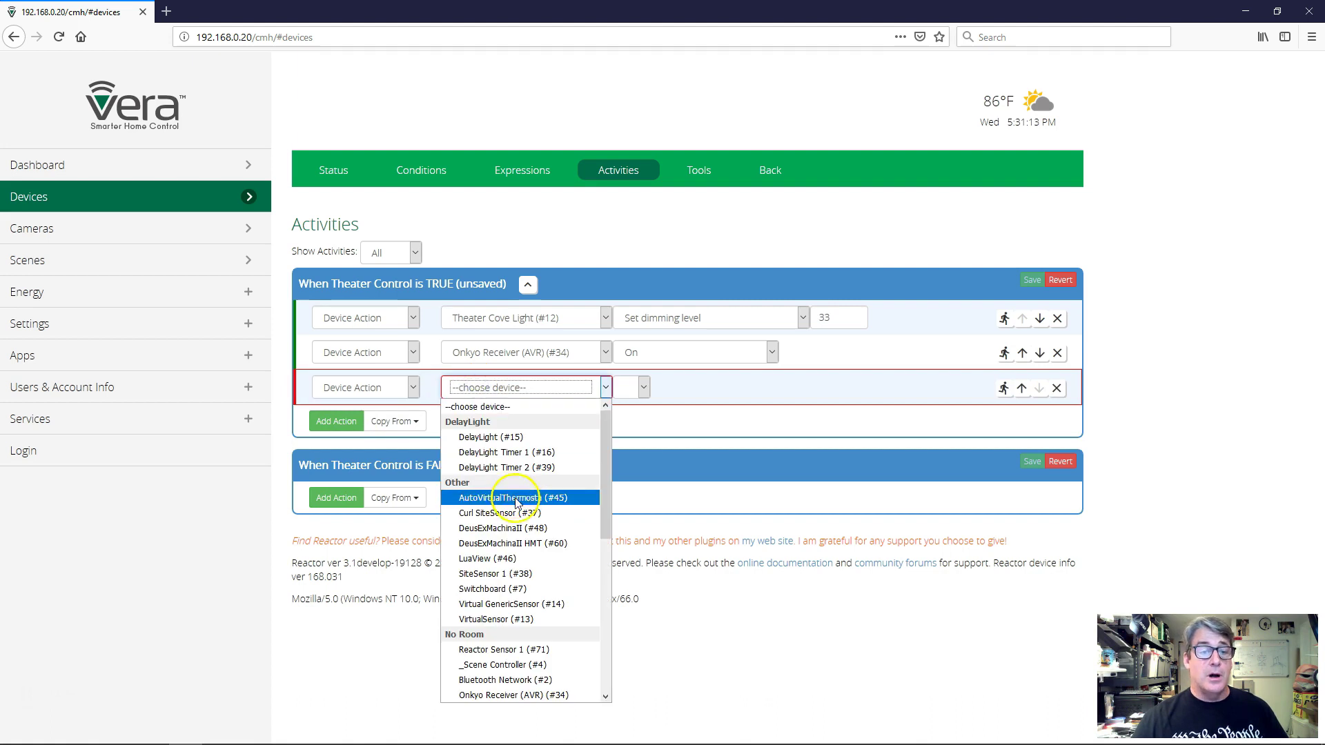
scroll(532, 577, down, 5)
scroll(532, 577, up, 3)
click(529, 516)
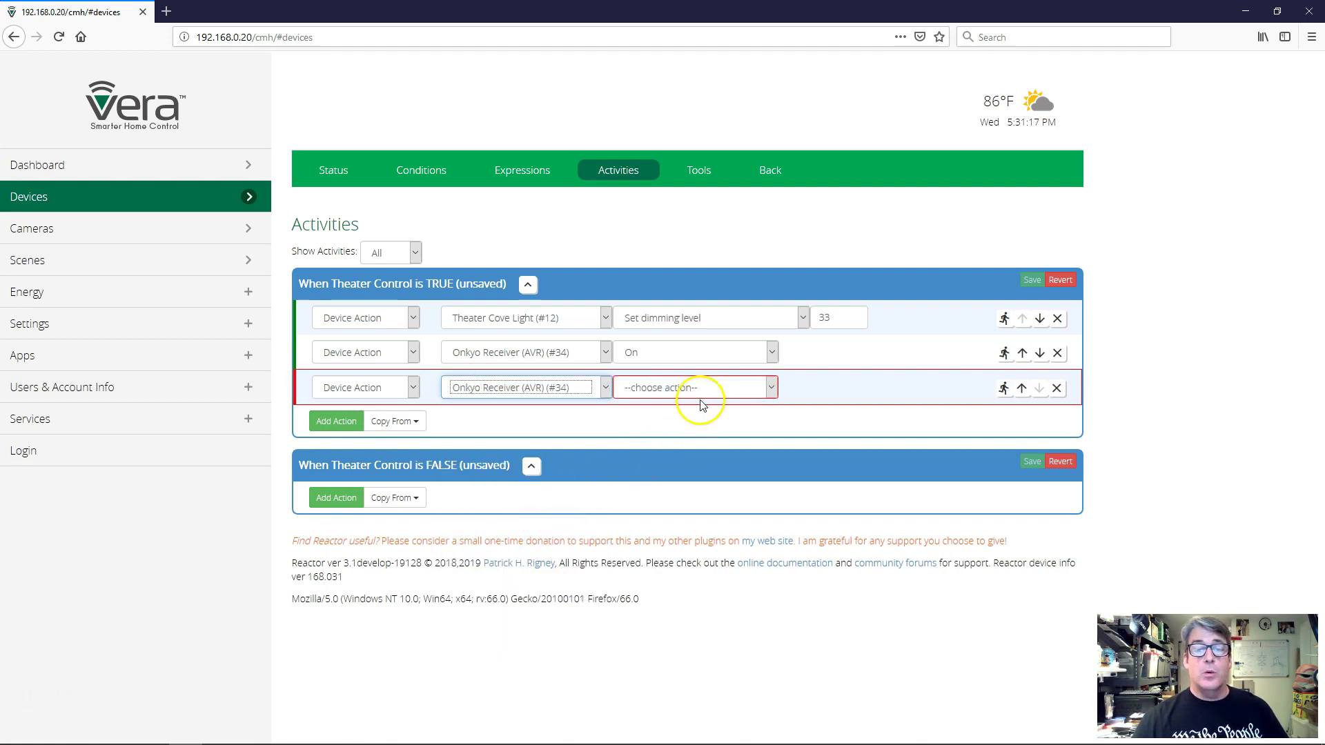
click(697, 387)
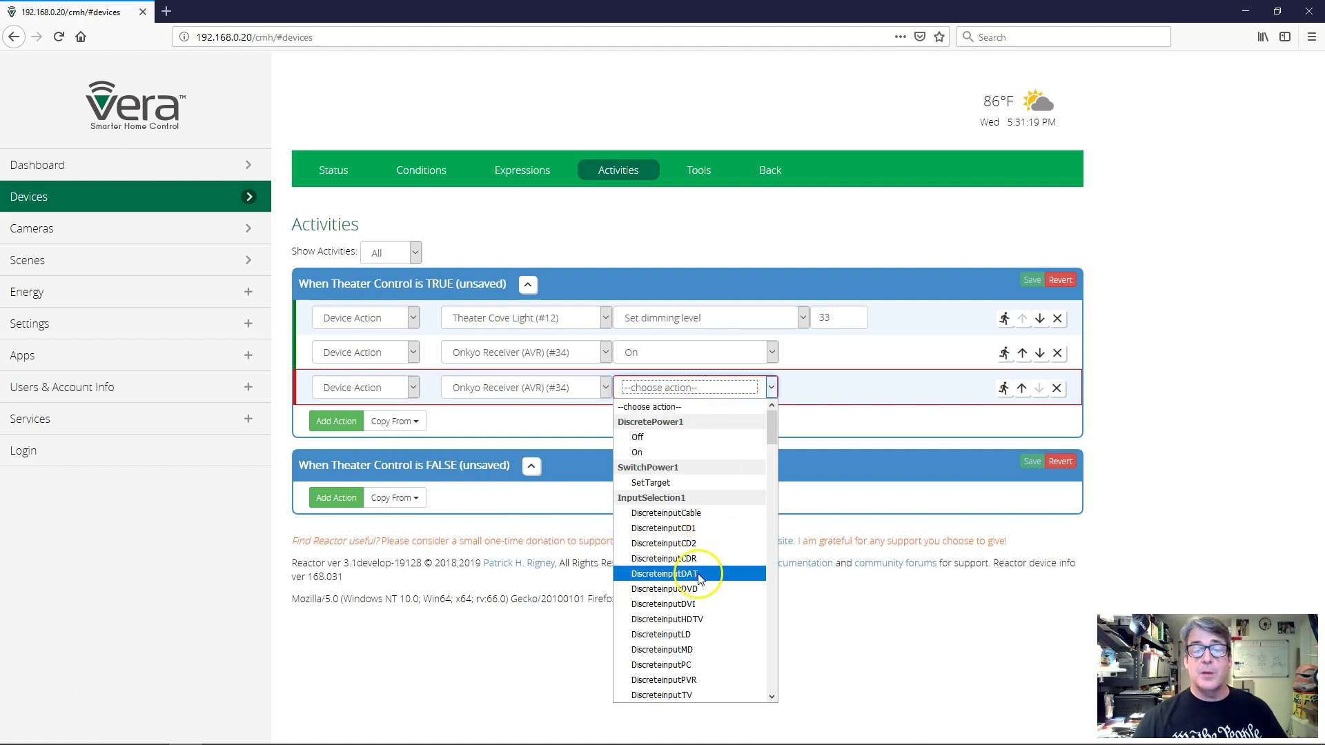
click(700, 590)
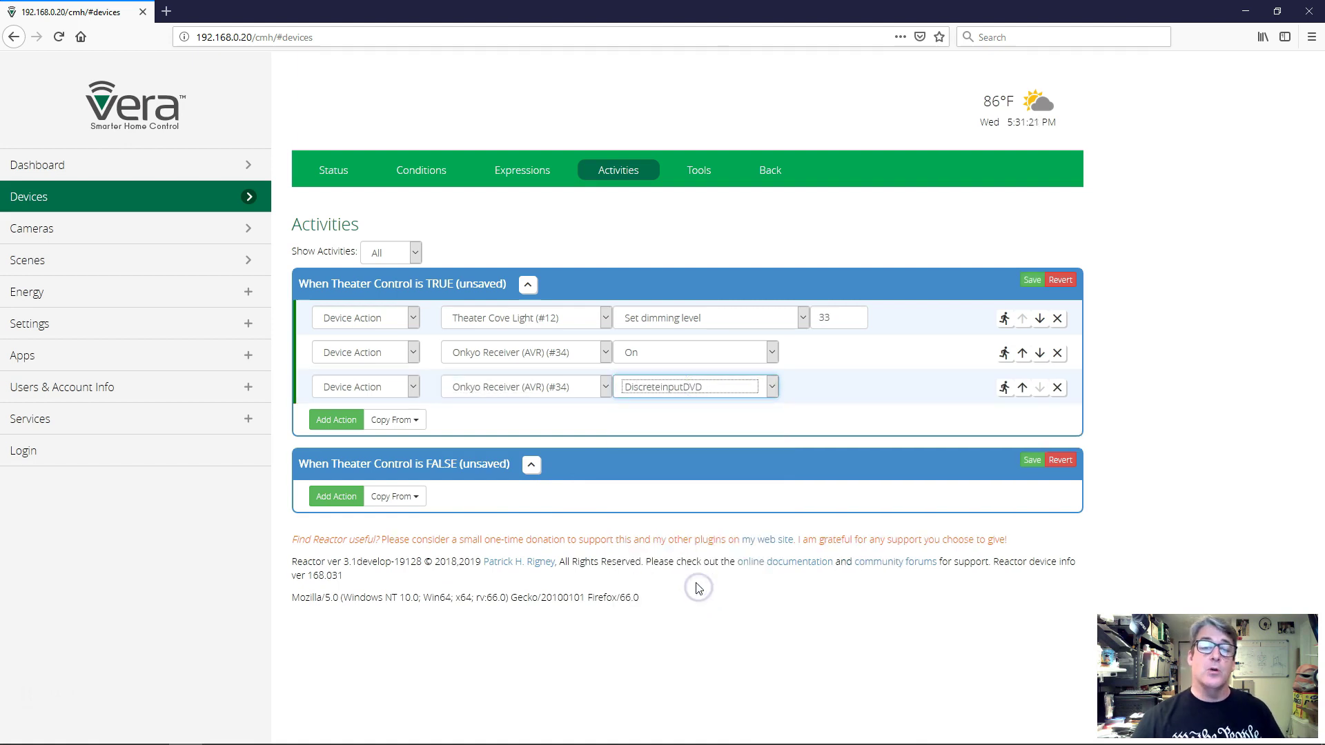
click(837, 417)
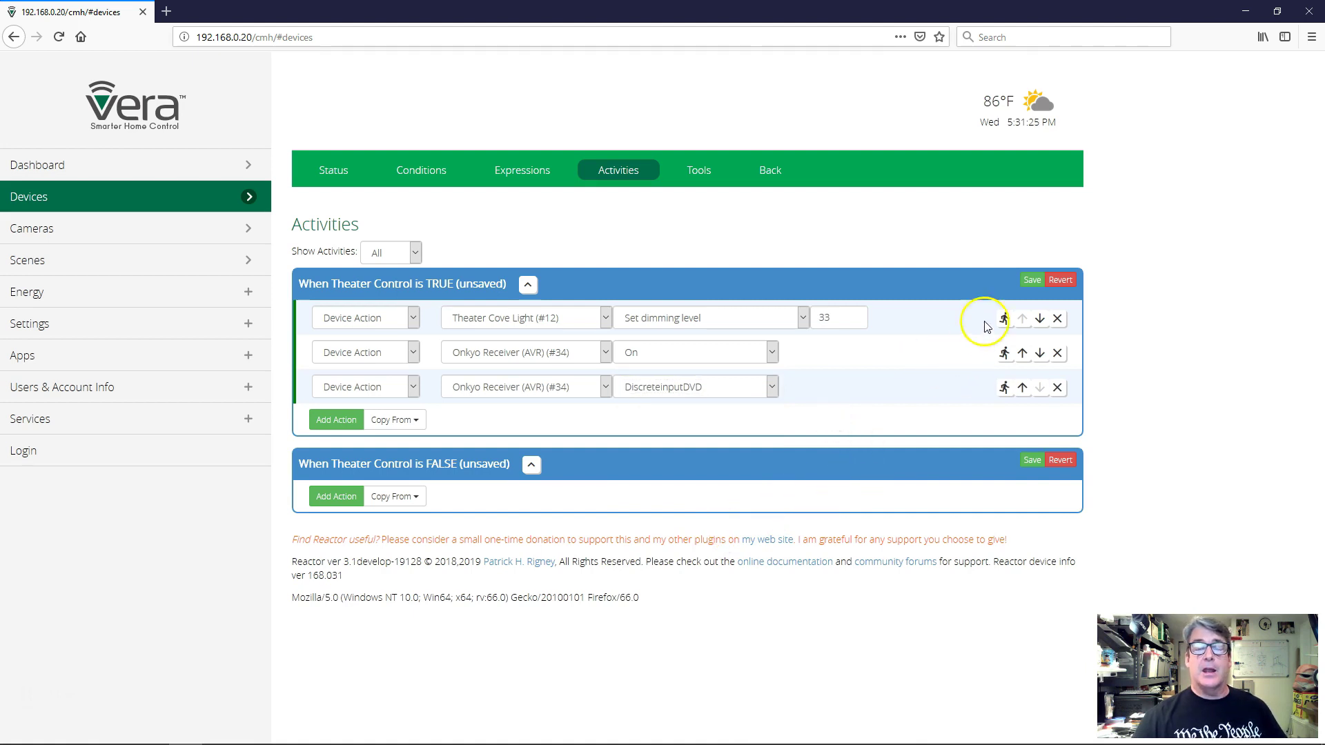
click(1031, 281)
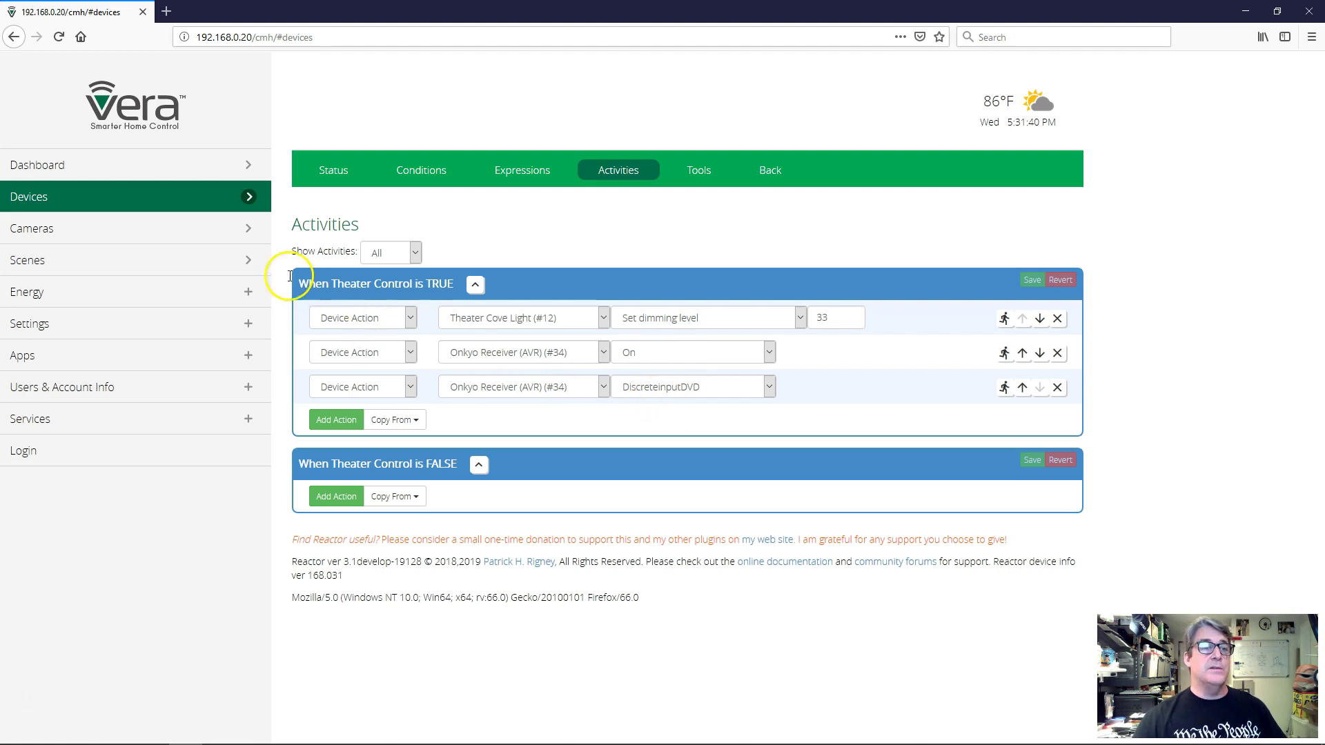
Turn Watch Movie on from Devices and verify the Onkyo Receiver's Control panel shows the DVD input
click(242, 214)
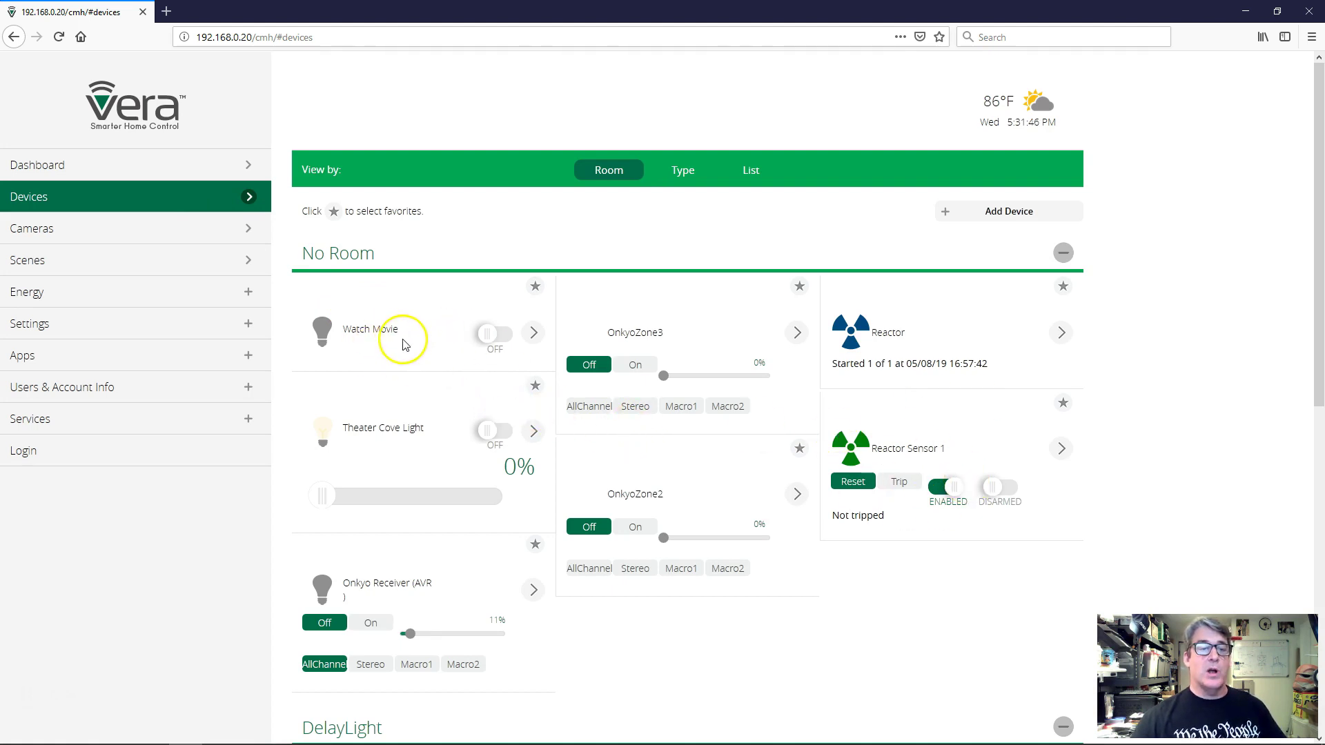
click(501, 334)
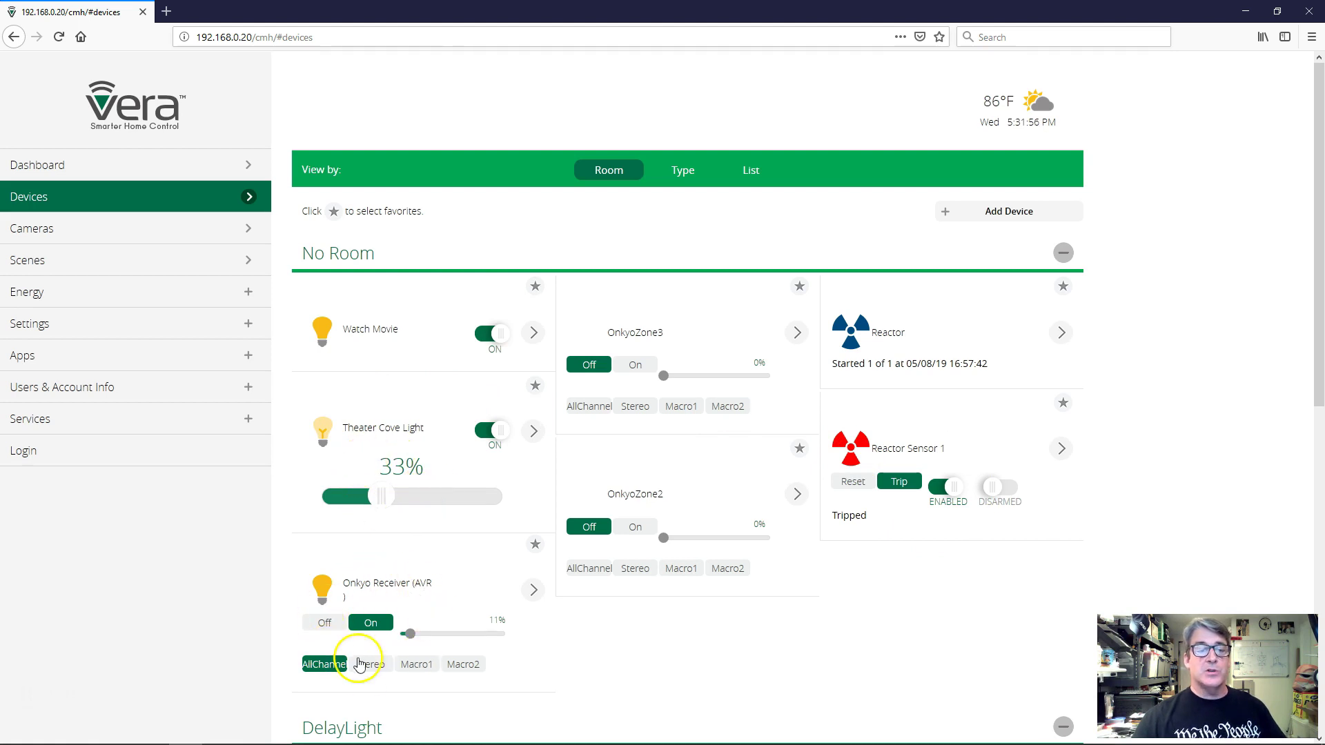
click(533, 591)
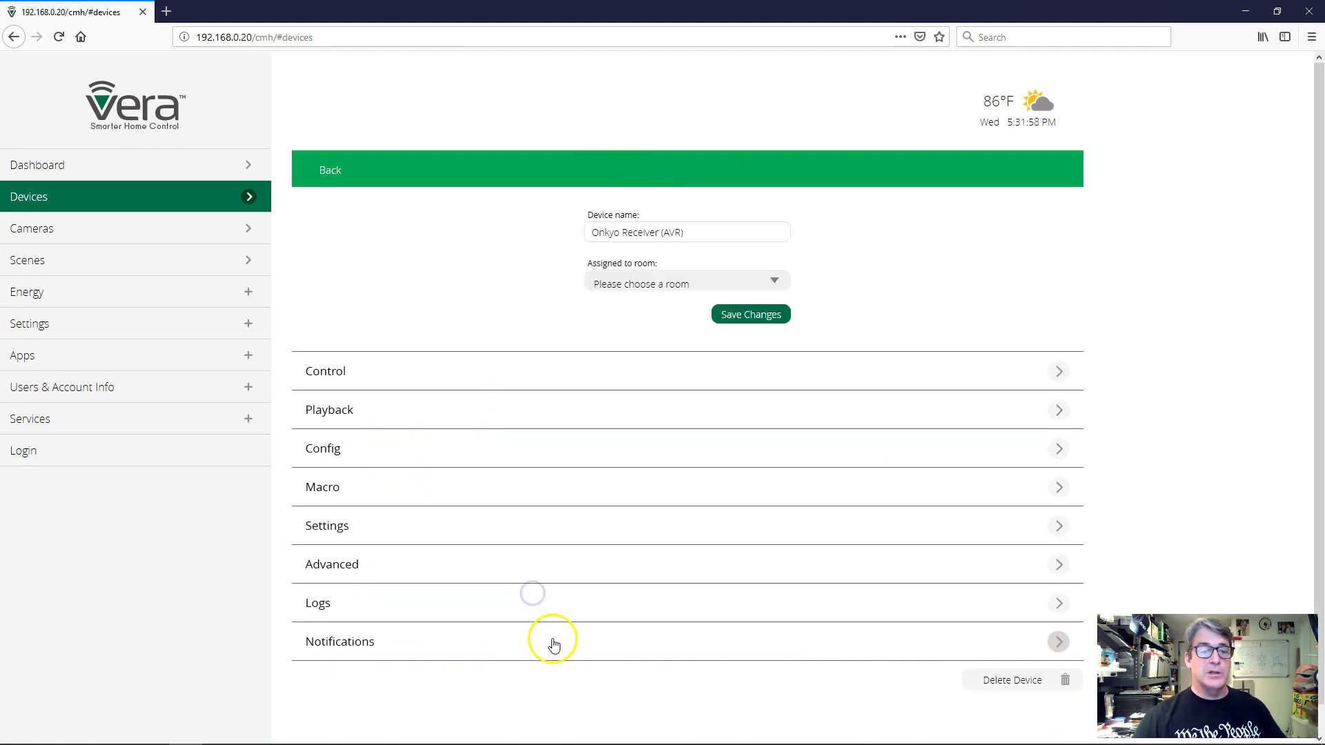
click(335, 376)
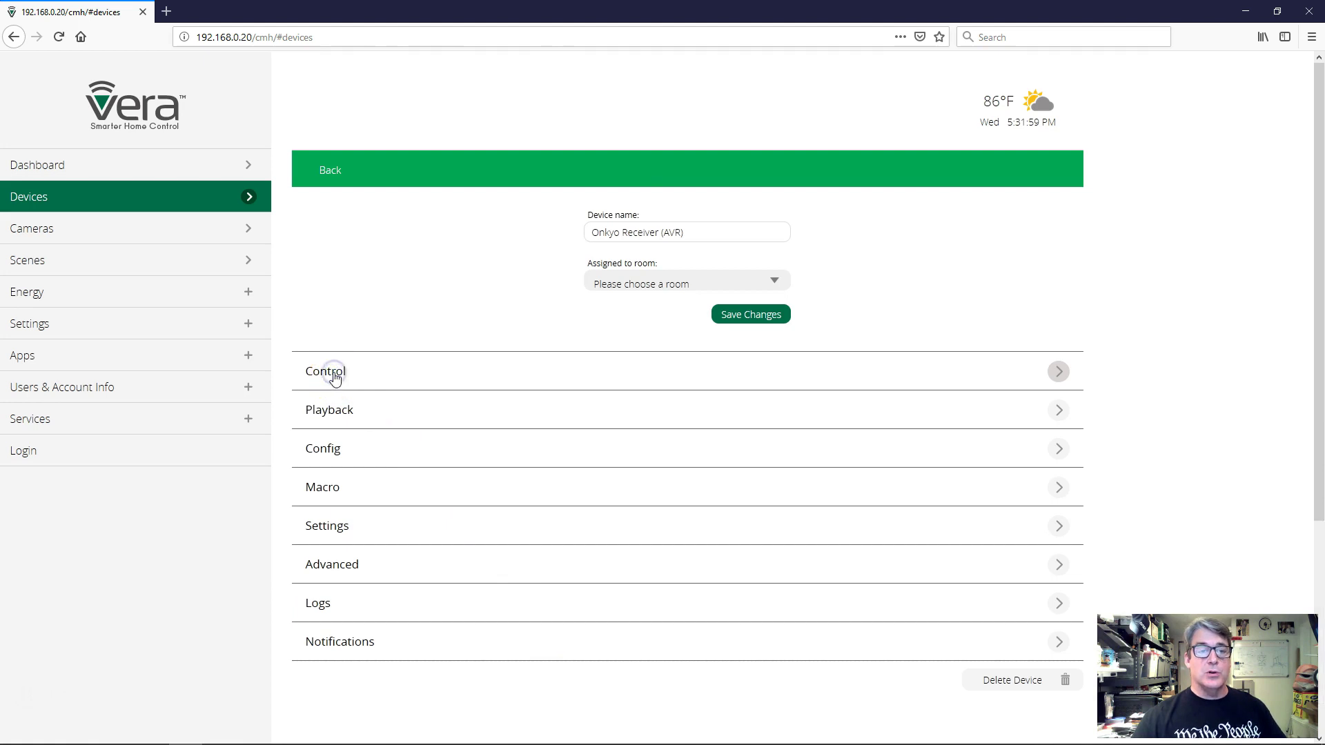
click(448, 367)
click(202, 190)
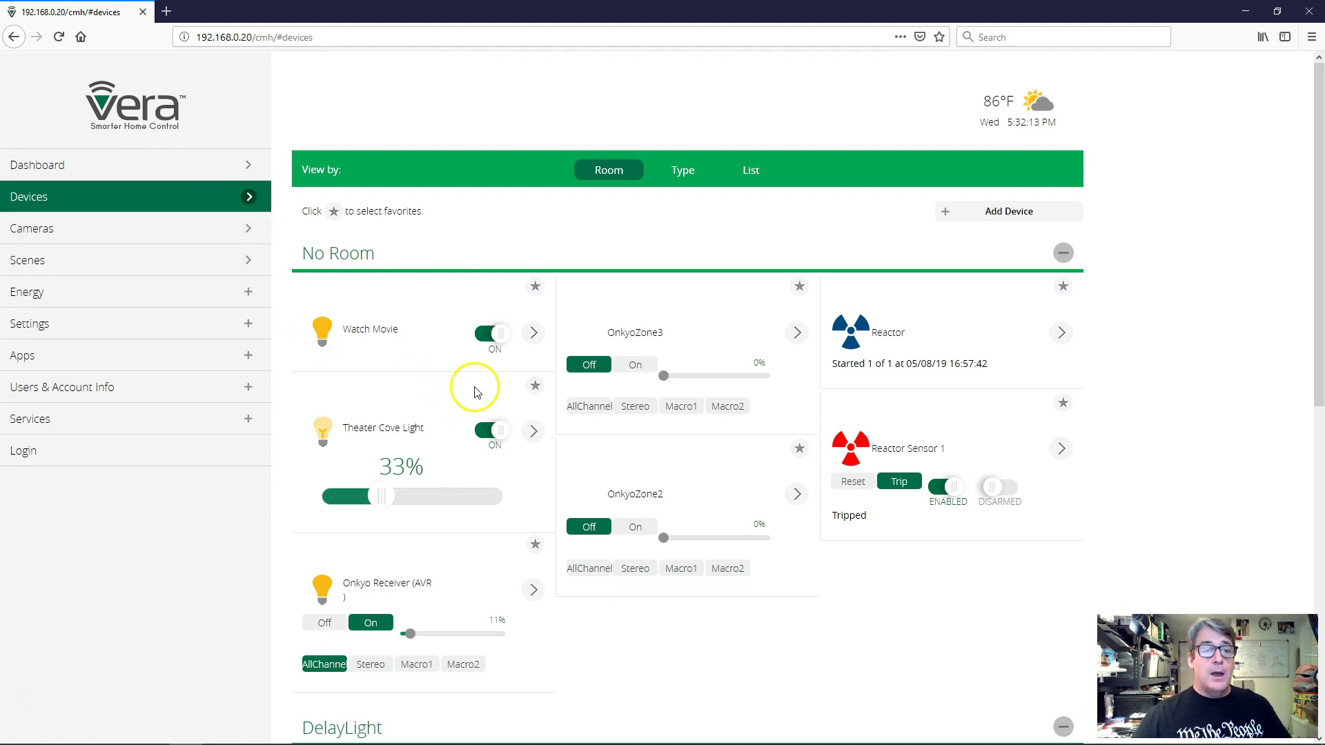
Switch Watch Movie off, then turn the Onkyo Receiver and the Theater Cove Light off
click(483, 336)
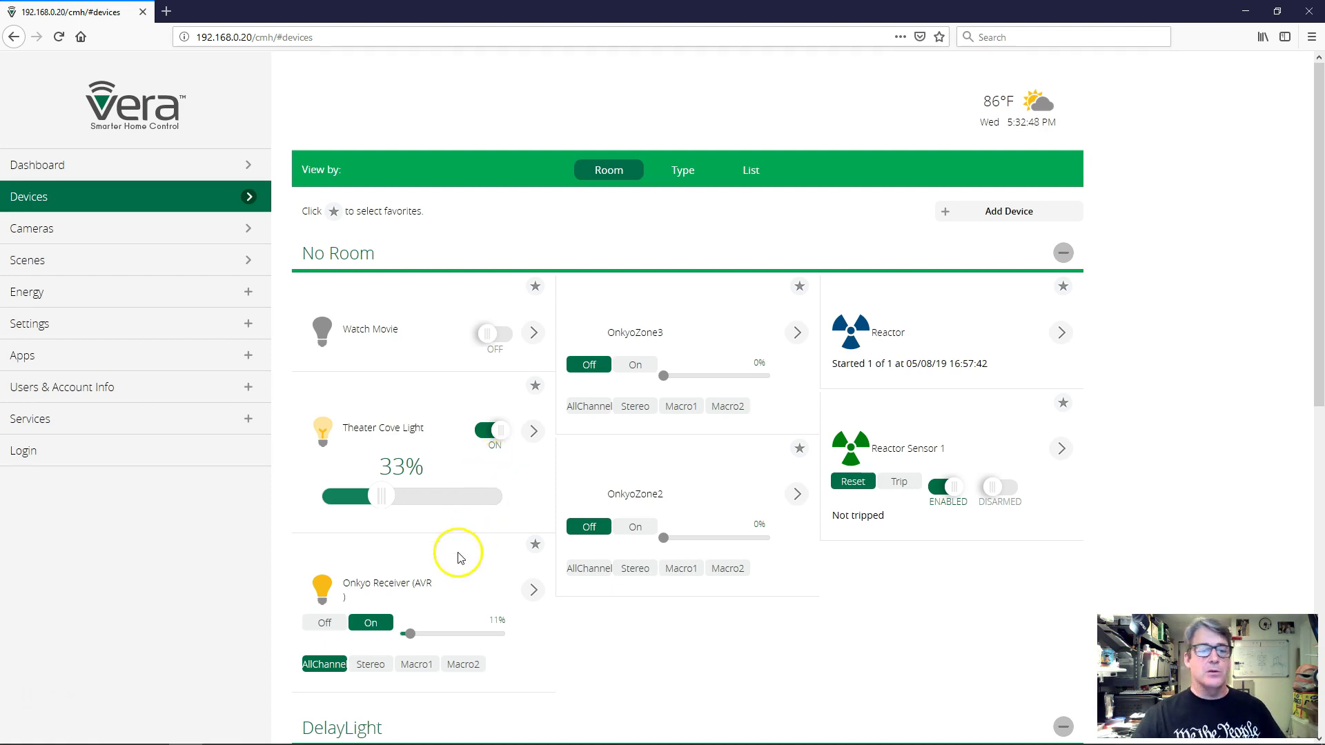
click(328, 623)
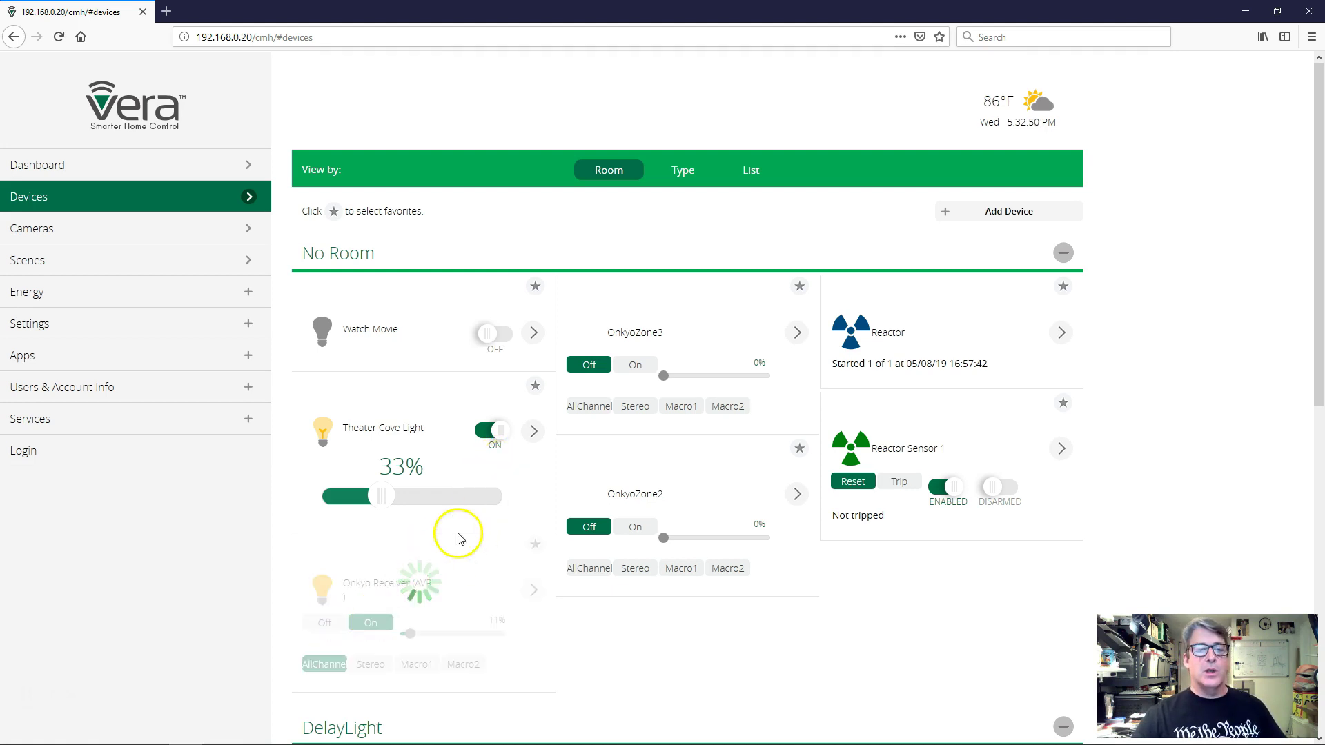
click(485, 432)
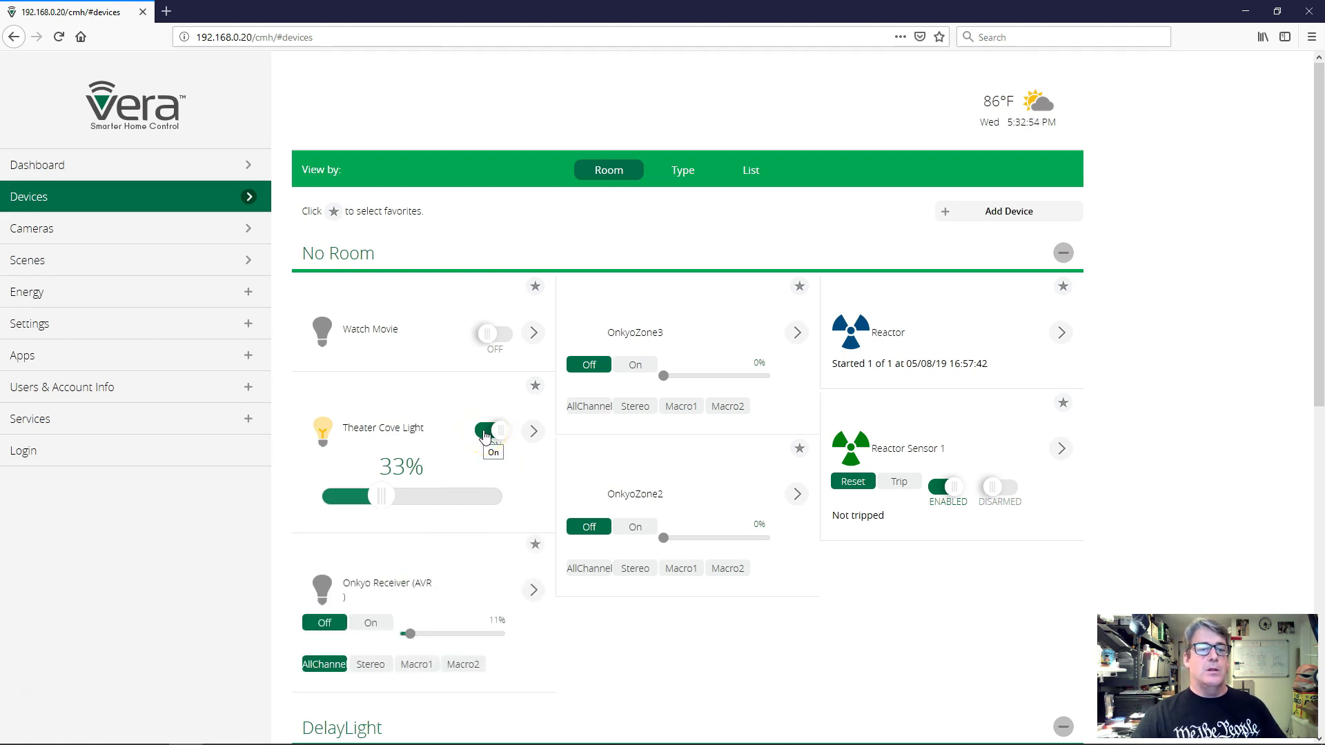
click(498, 428)
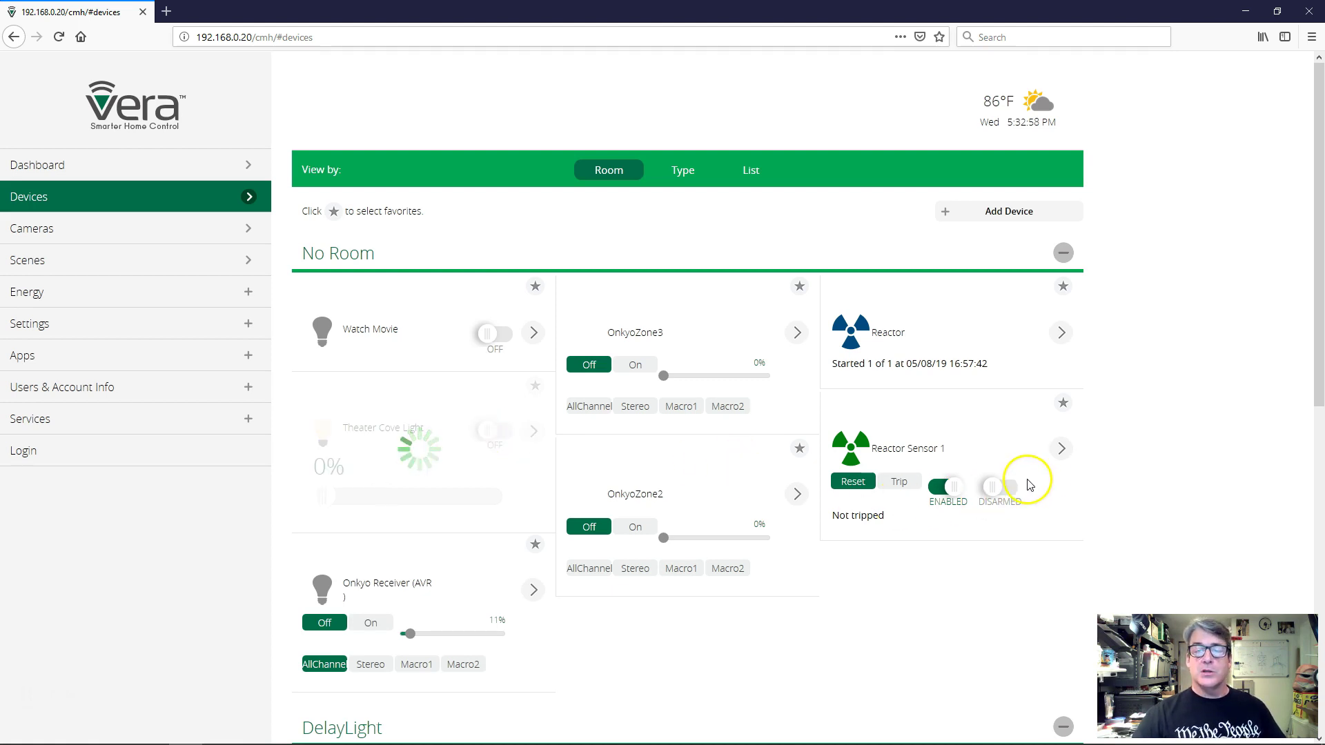
Open Reactor Sensor 1's Activities tab, adding and then removing a stray comment action under FALSE
click(1061, 451)
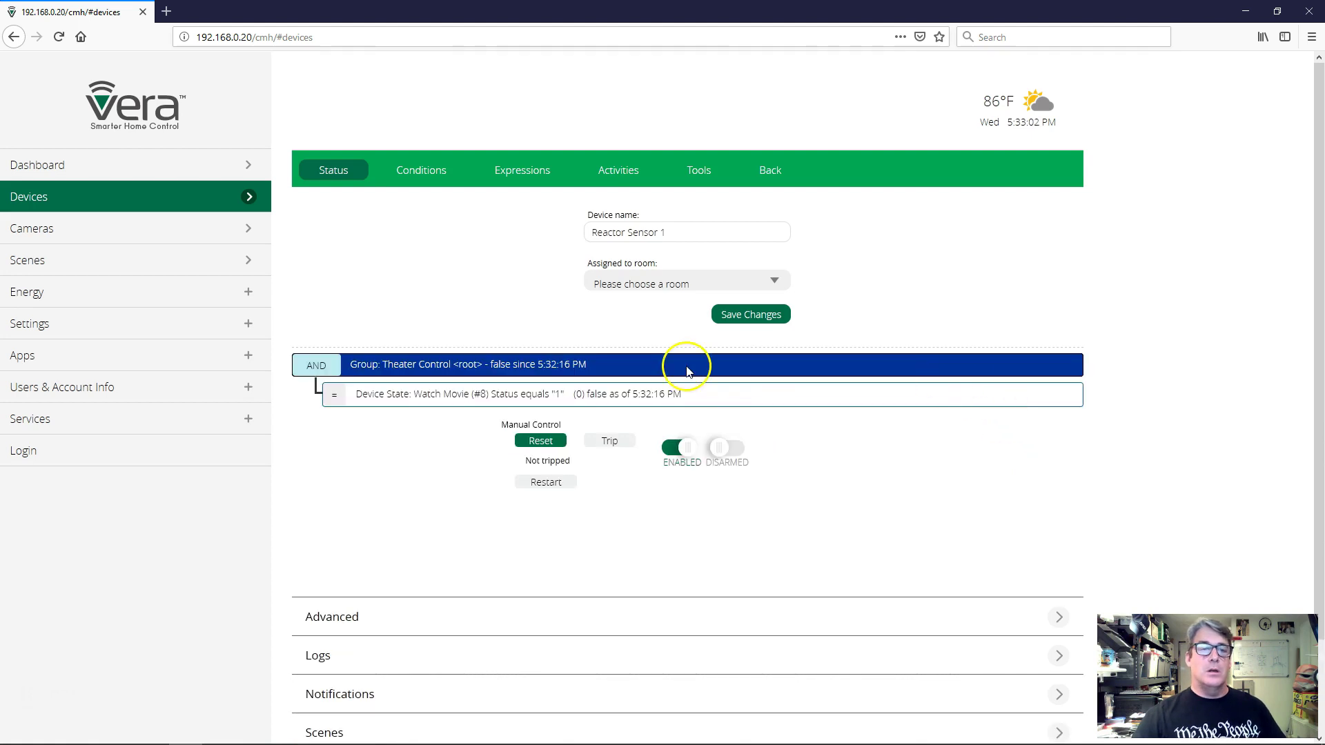
click(624, 172)
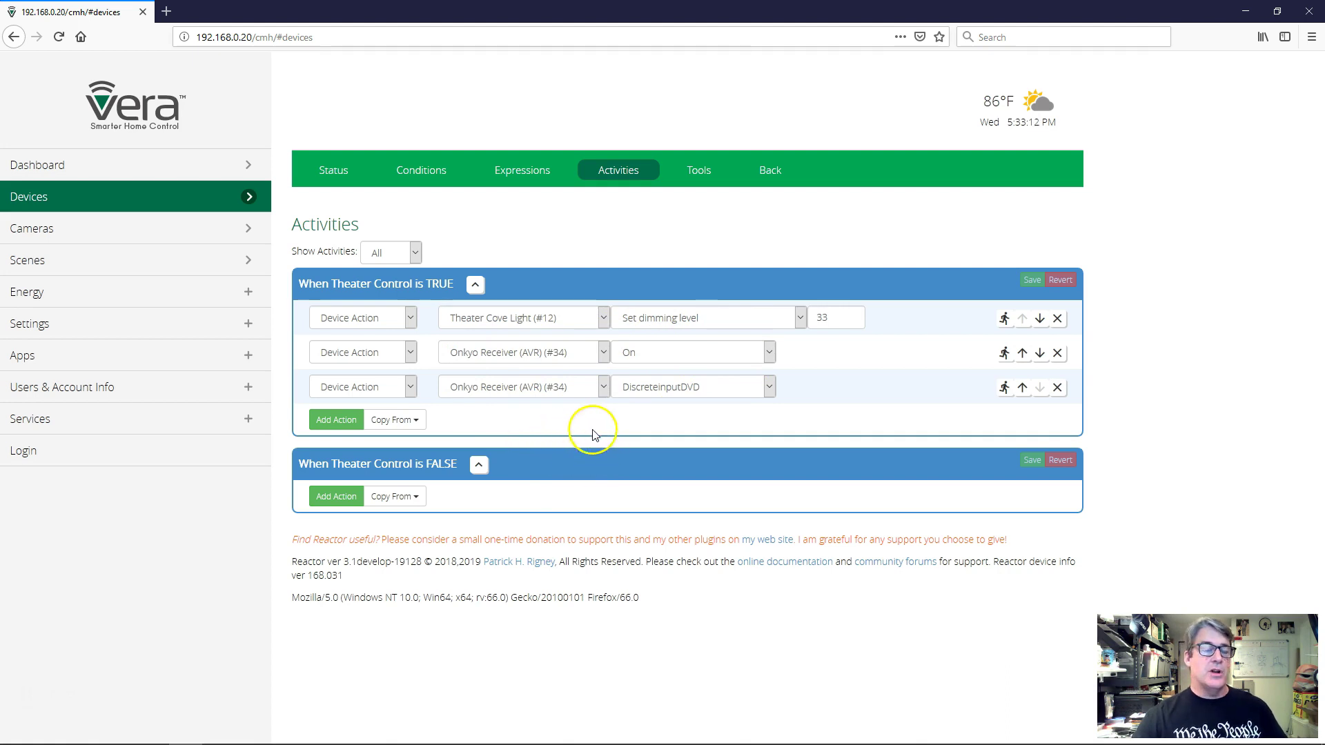
click(333, 498)
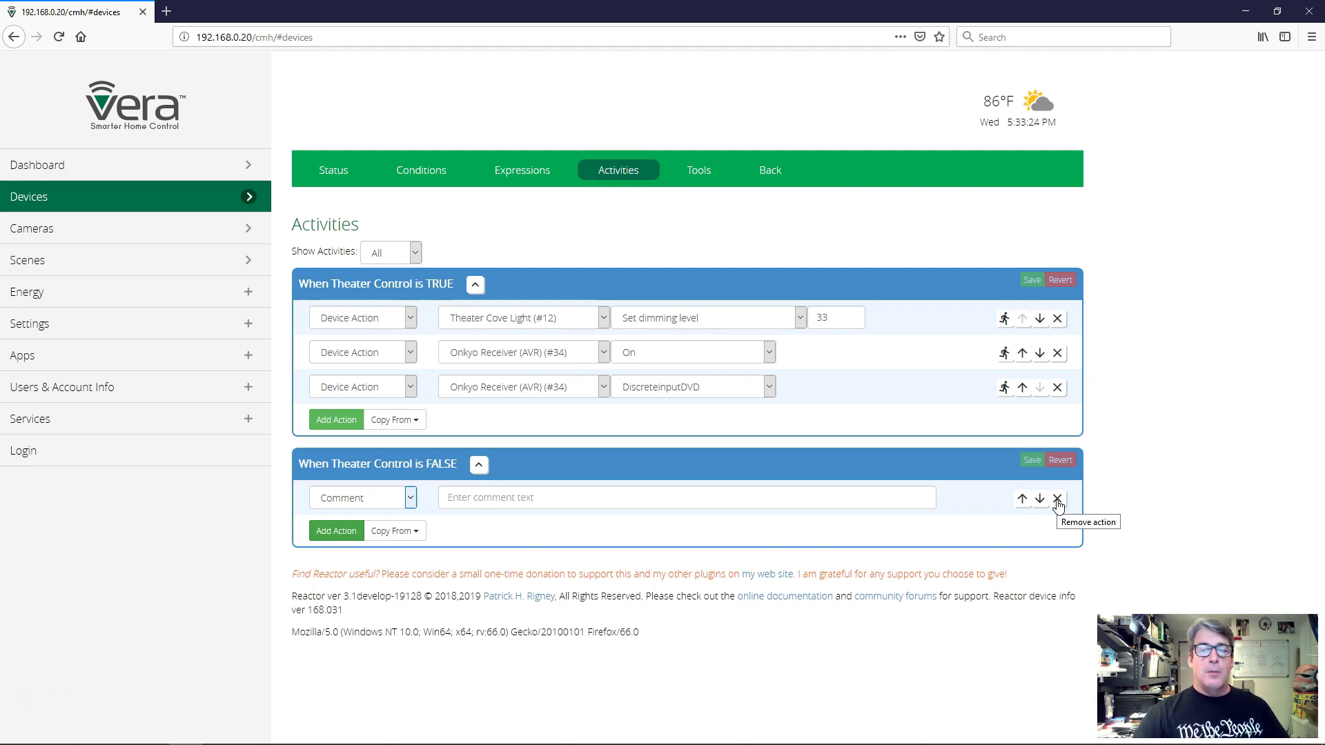
click(1058, 499)
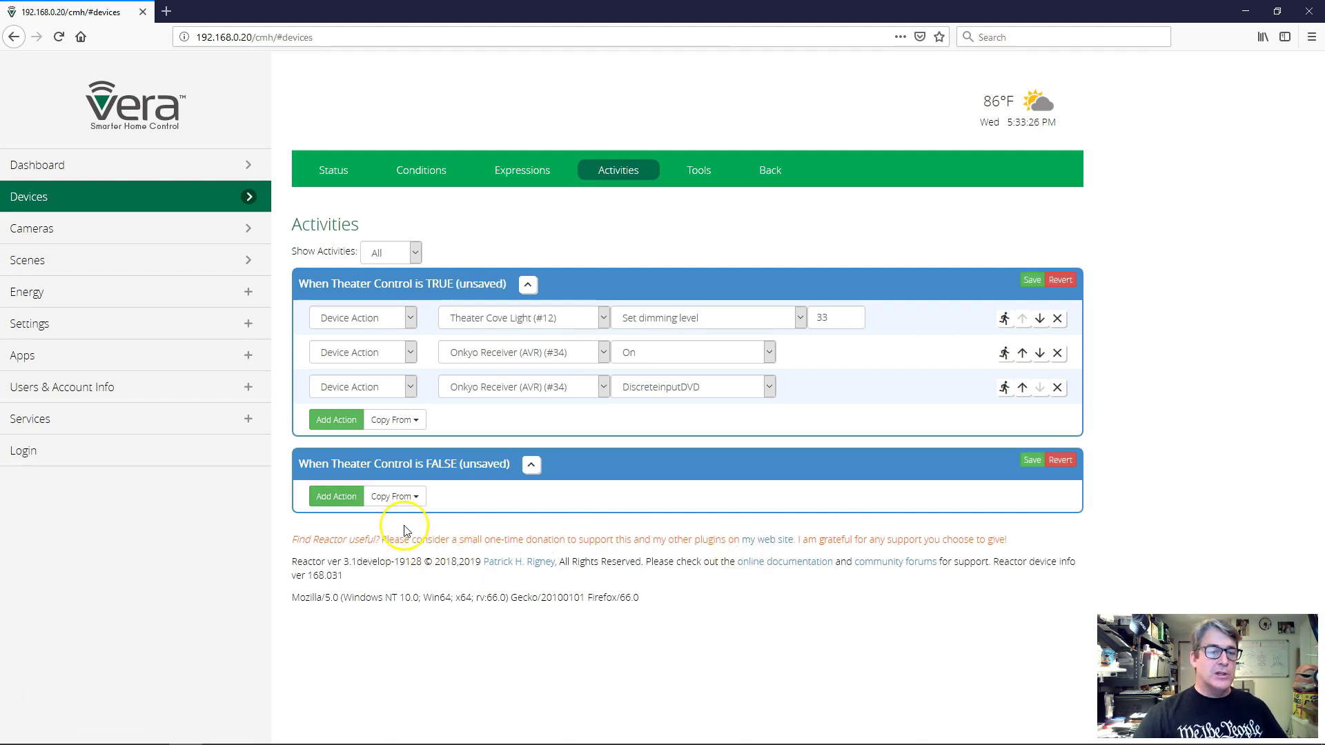
Copy the TRUE actions into FALSE and change the Theater Cove Light action to off (0)
click(408, 497)
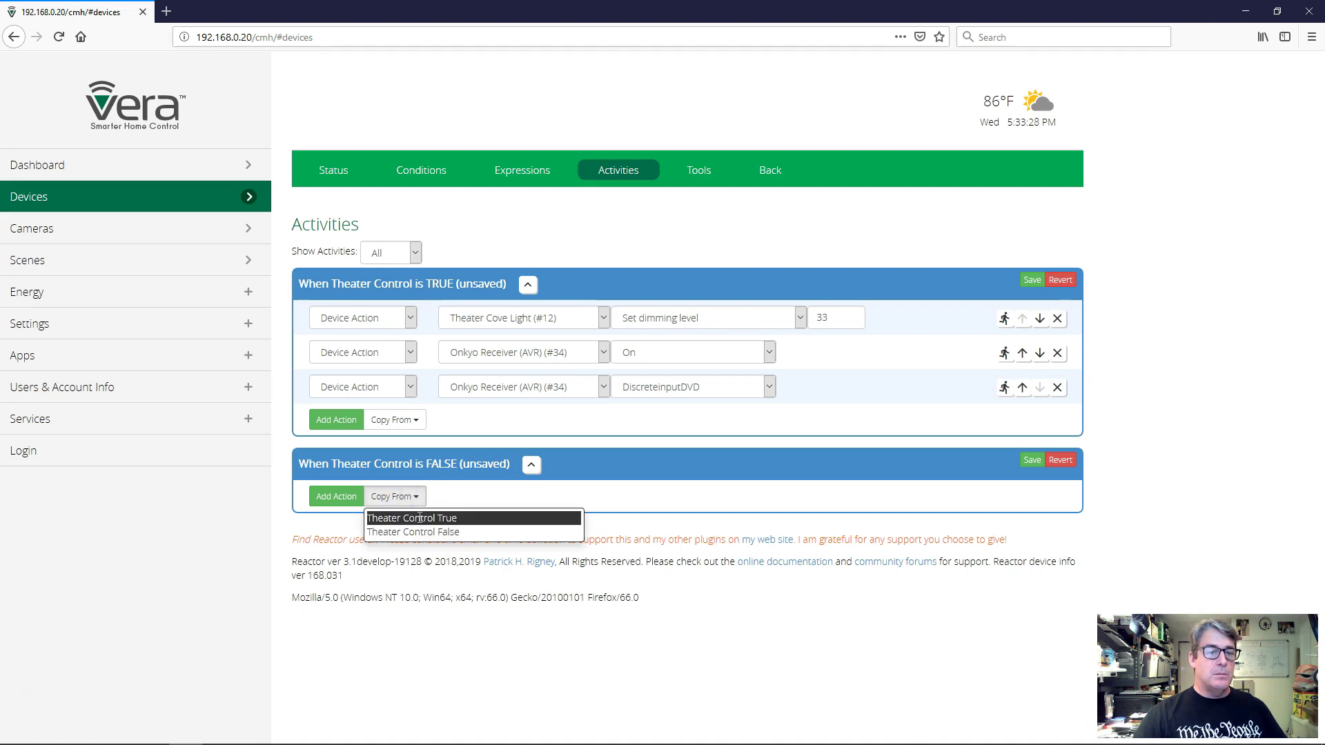
click(420, 517)
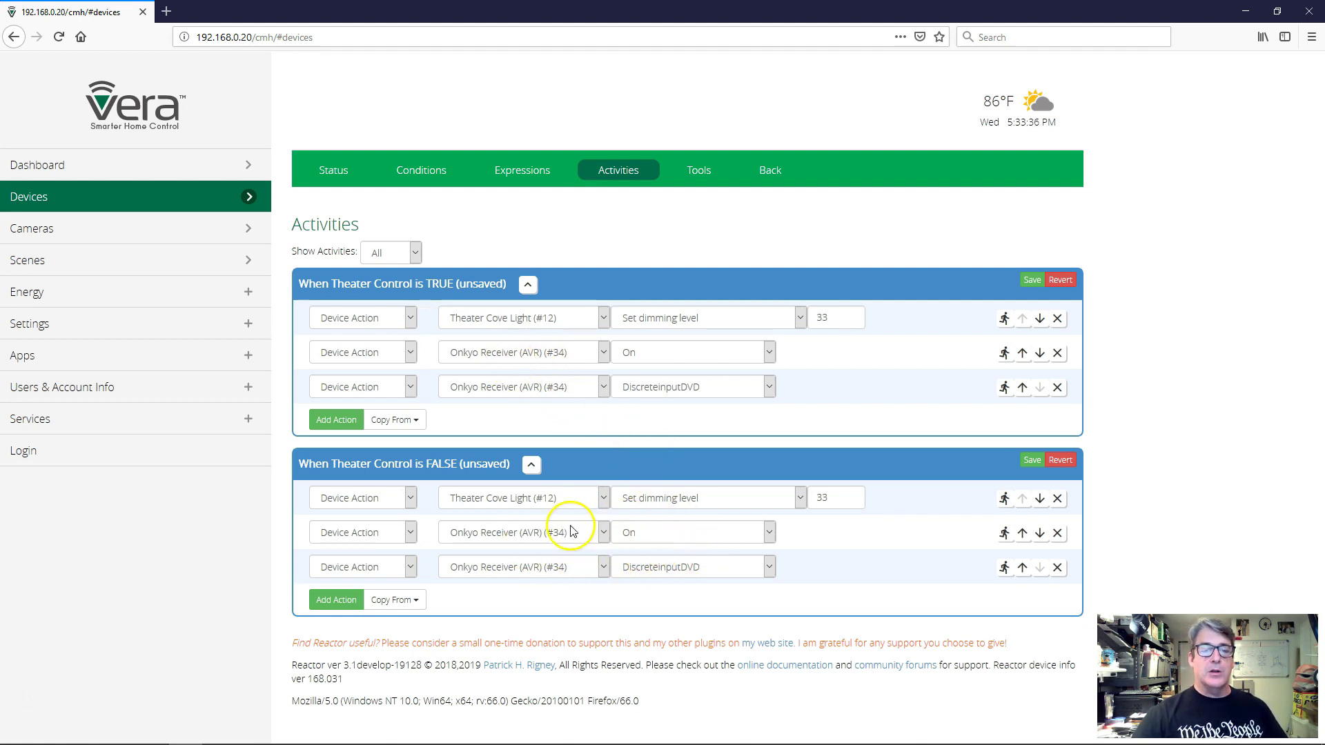
click(709, 500)
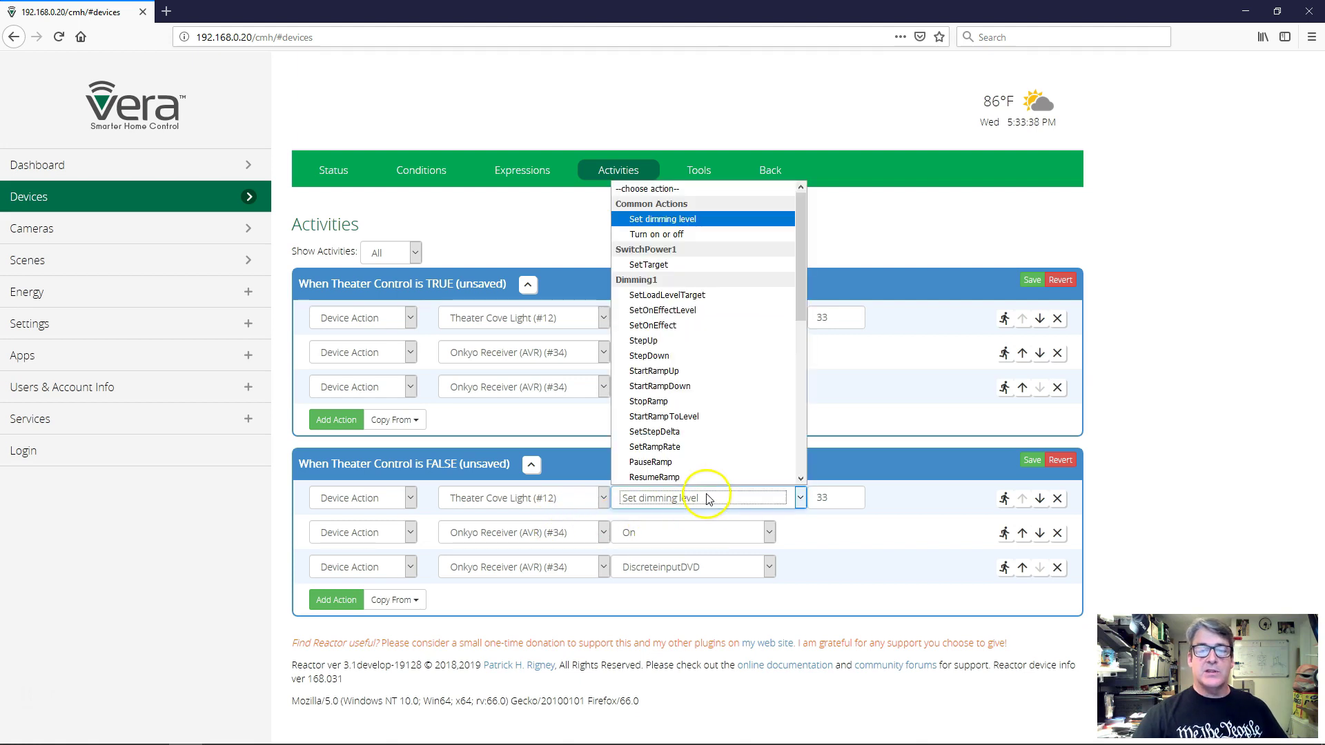
click(693, 234)
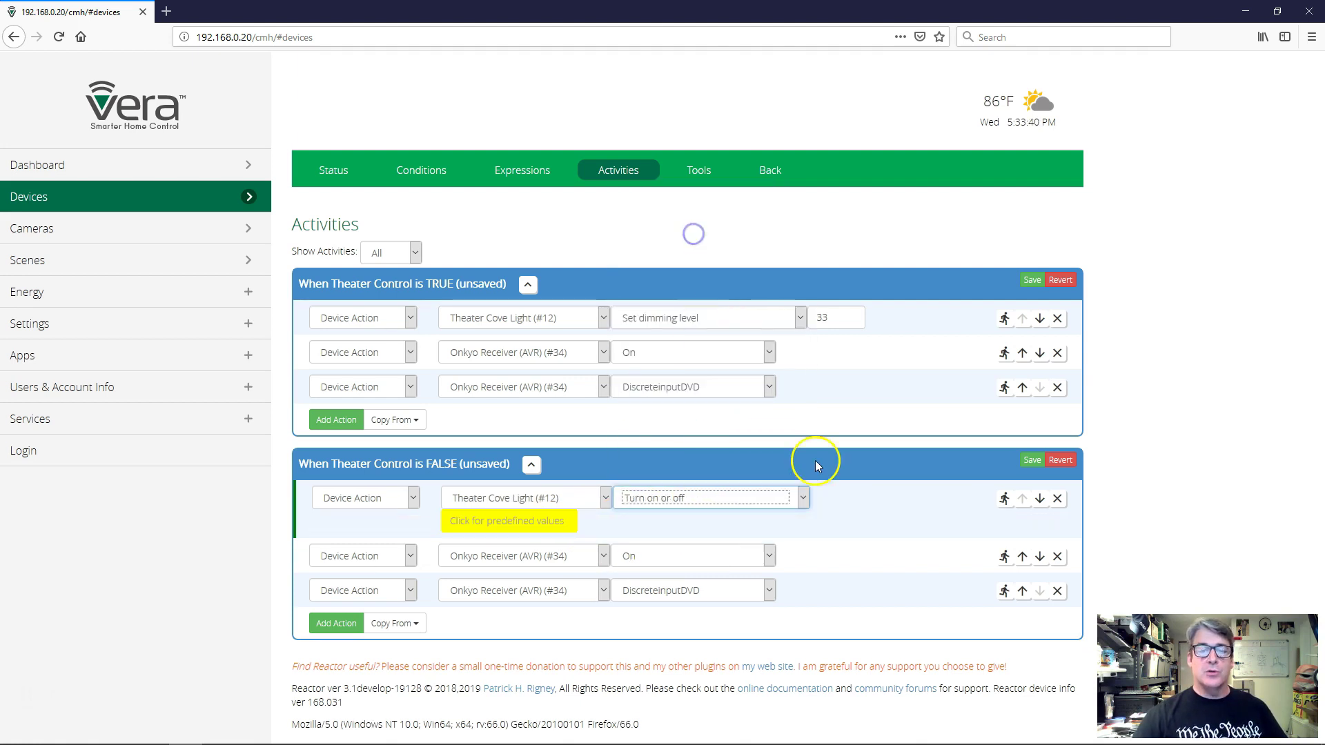
click(498, 519)
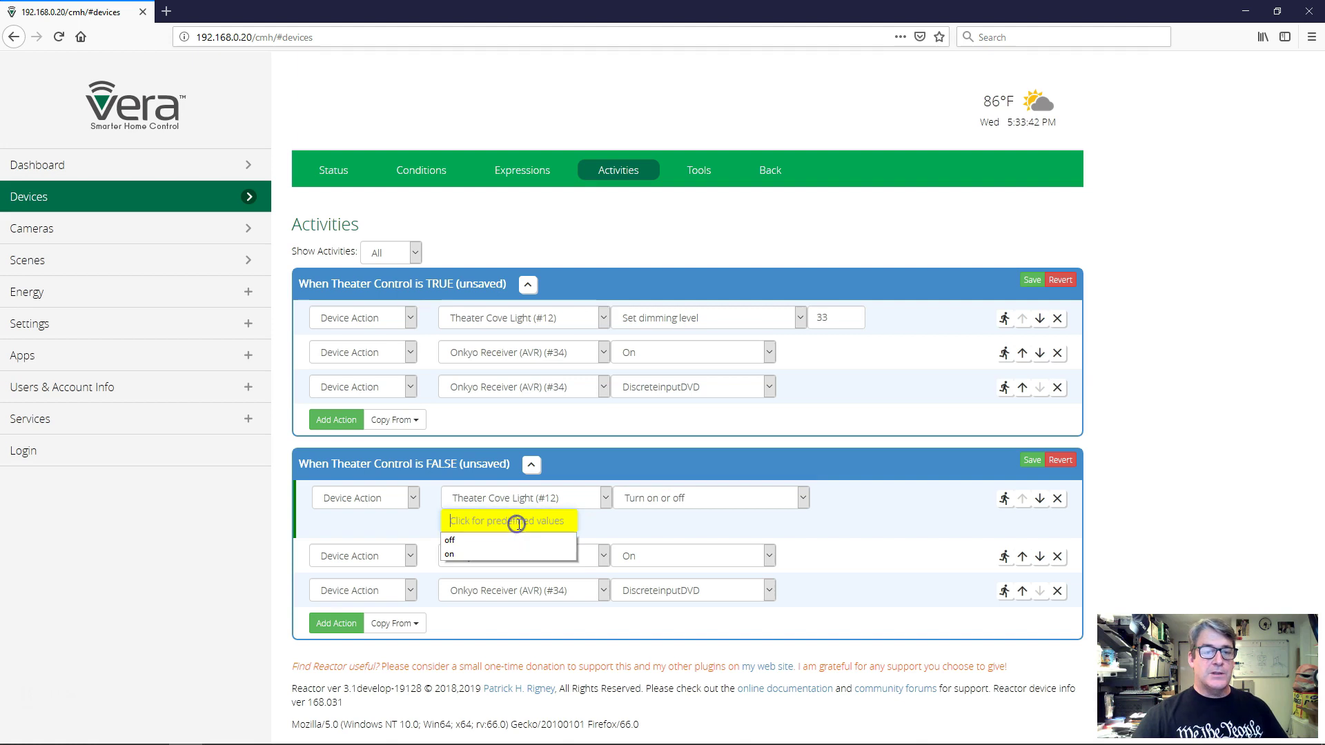
click(461, 541)
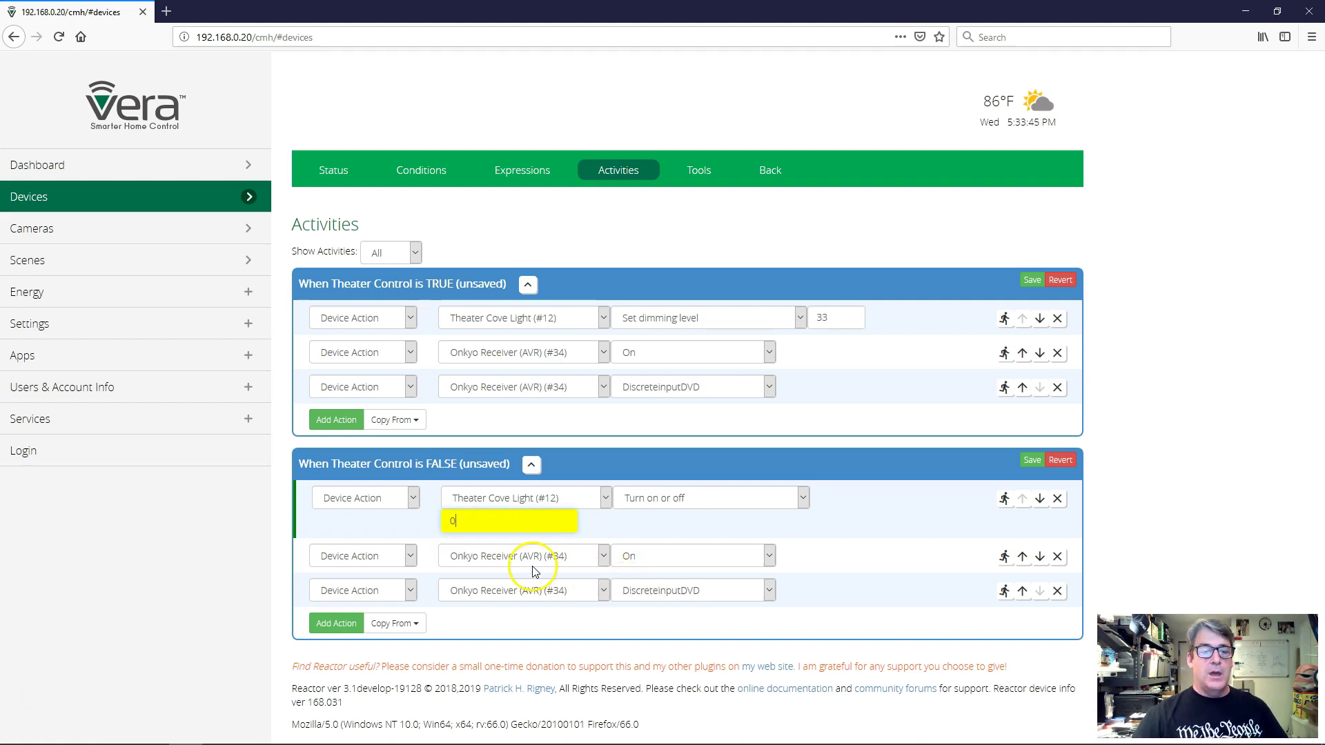
Set the Onkyo Receiver row to Off, delete the DiscreteinputDVD row, and save the activities
click(661, 557)
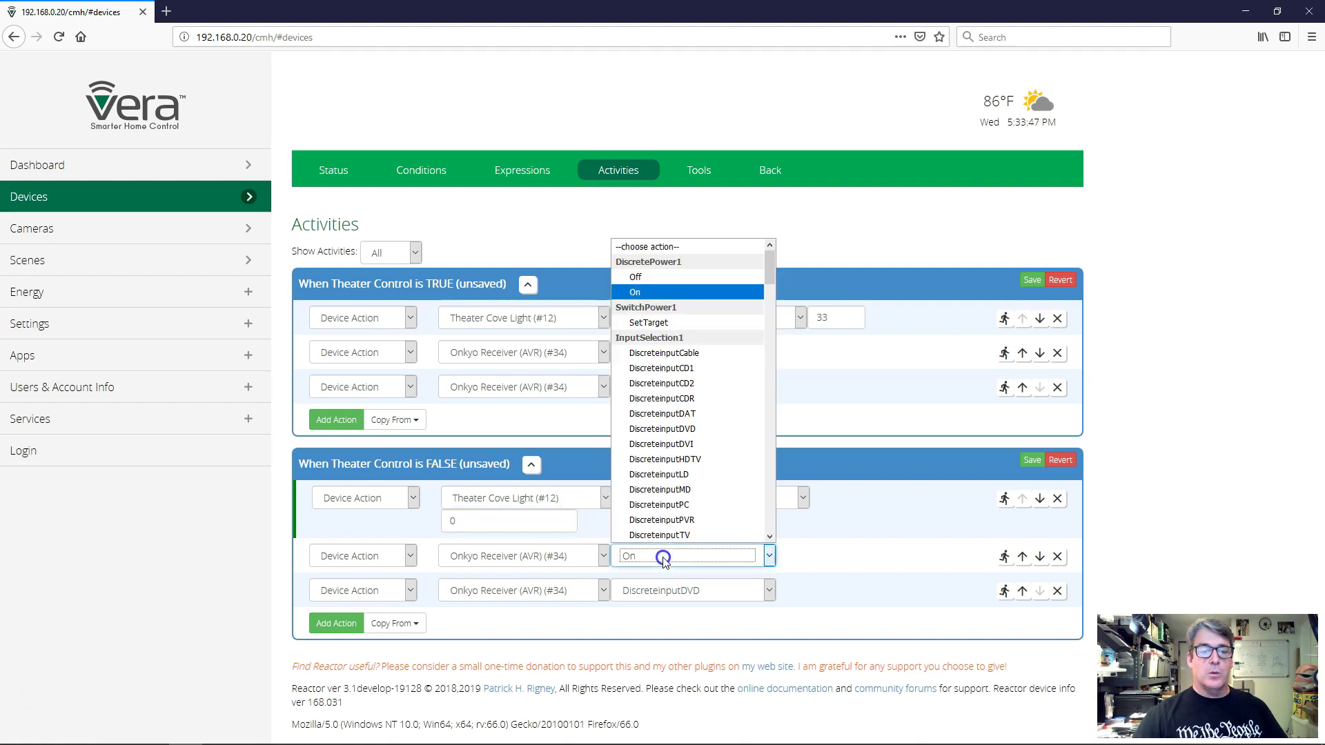
click(668, 279)
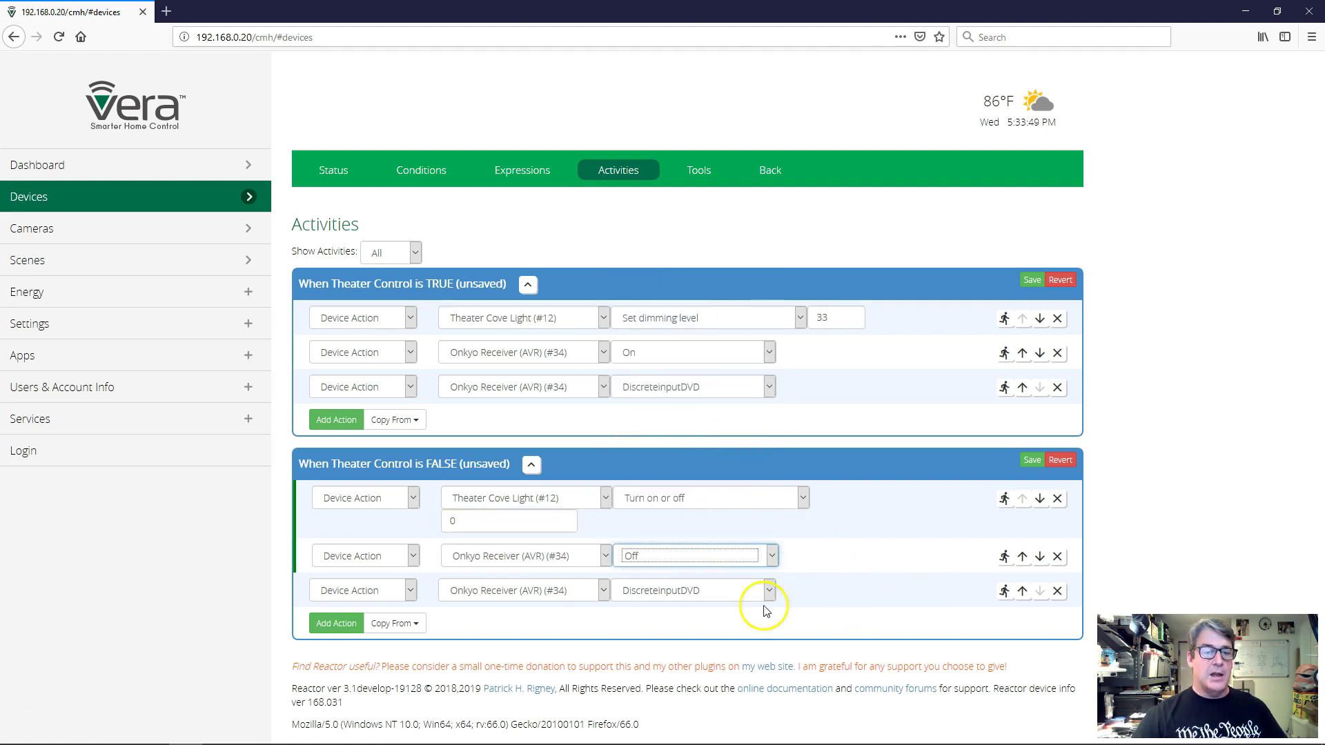
click(1057, 590)
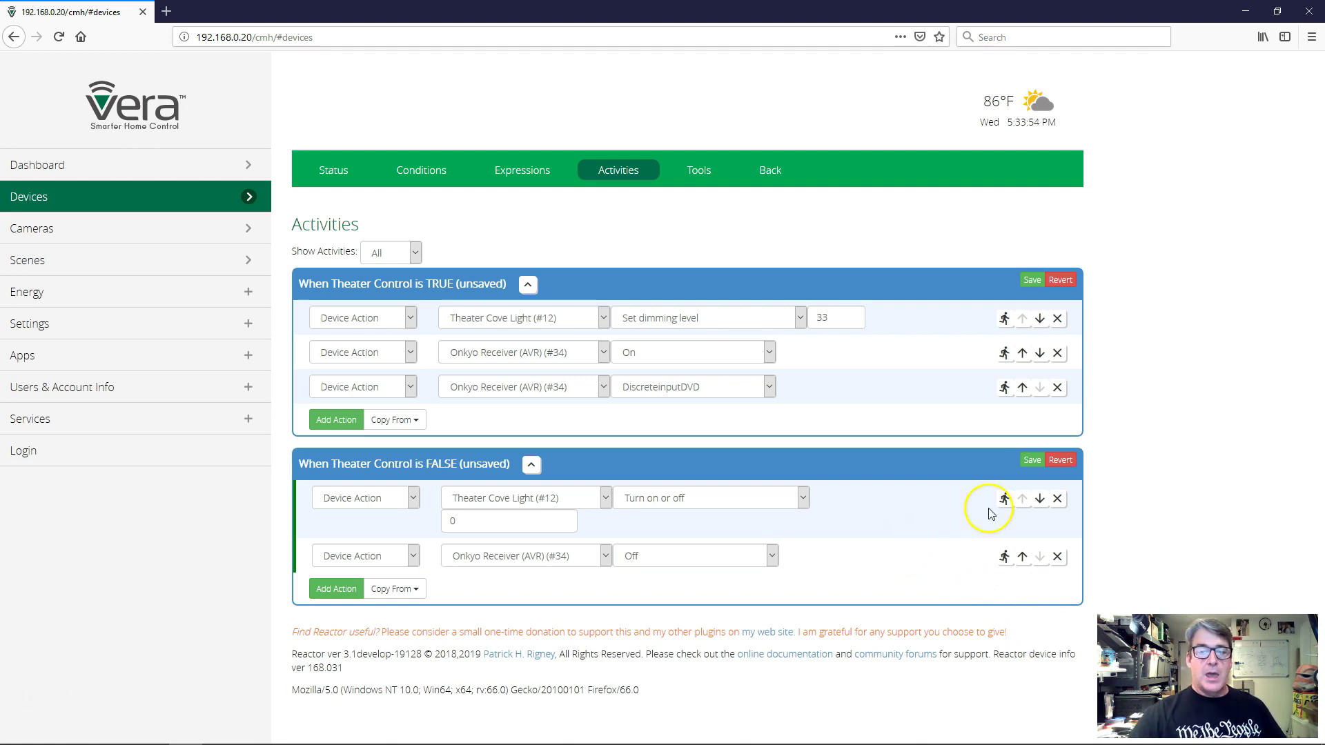
click(1033, 459)
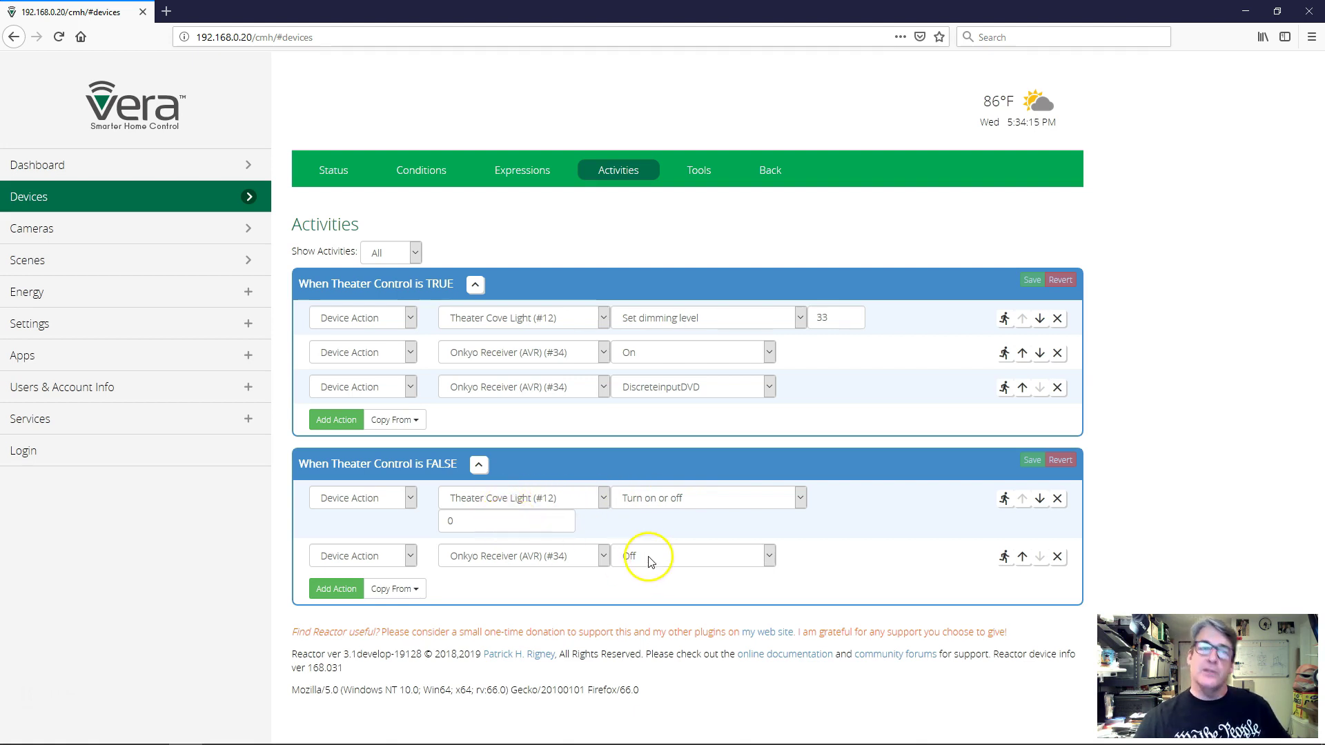
click(189, 198)
Toggle the Watch Movie scene on, then off again to test Reactor Sensor 1
click(503, 335)
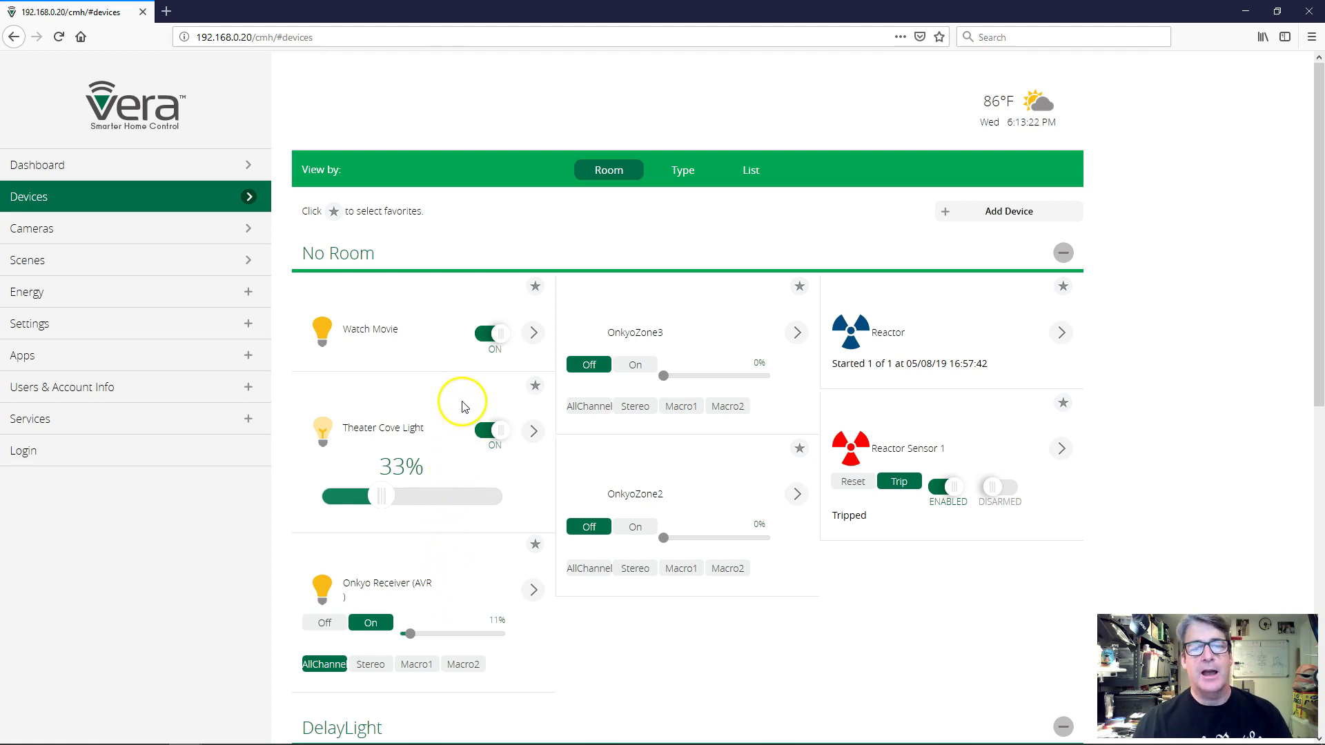
click(485, 336)
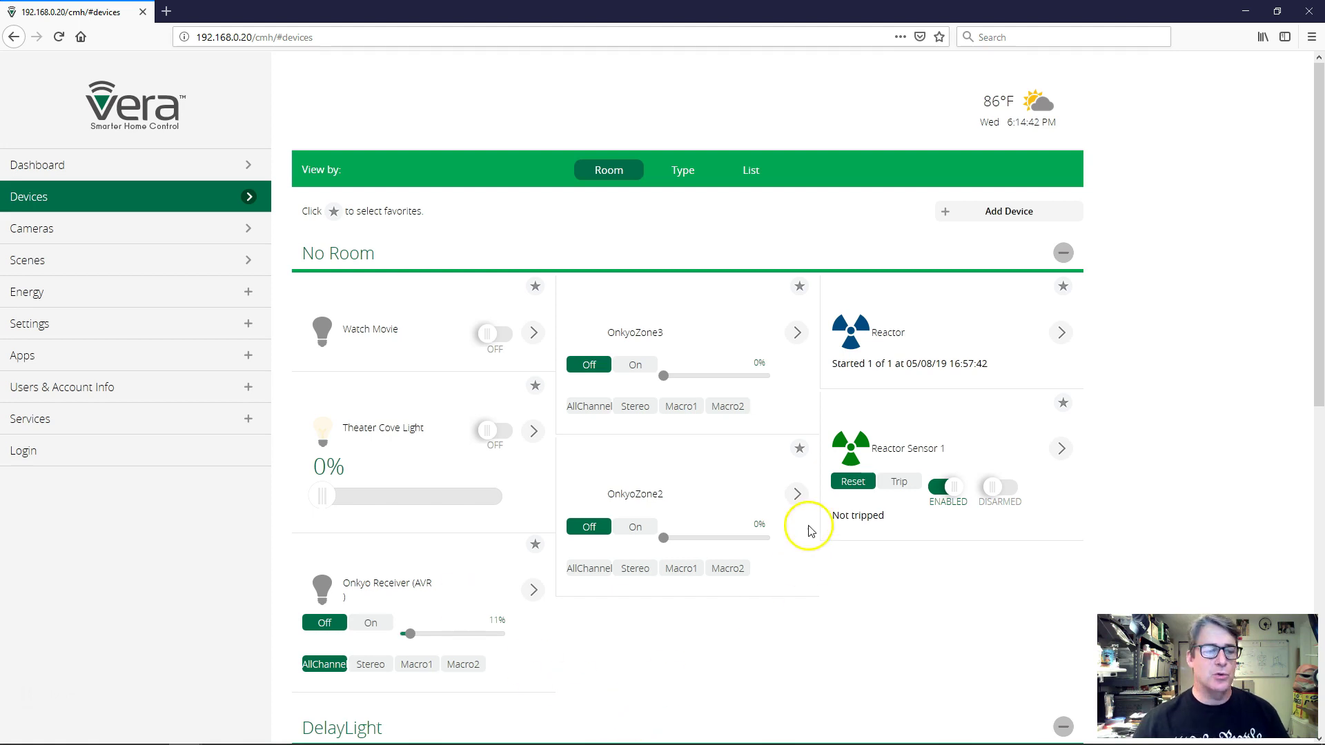
In Reactor Sensor 1's Activities, append a Delay step of 60 to the FALSE activity
click(1061, 449)
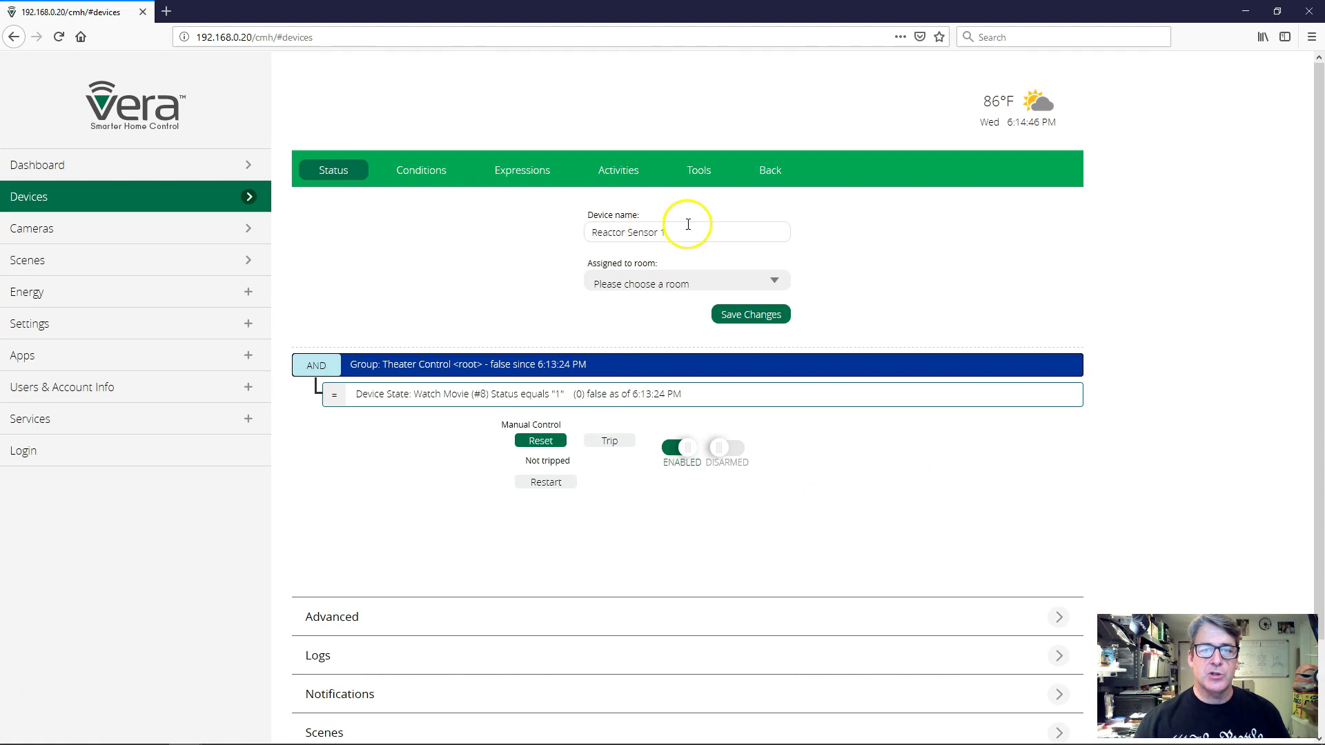
click(616, 172)
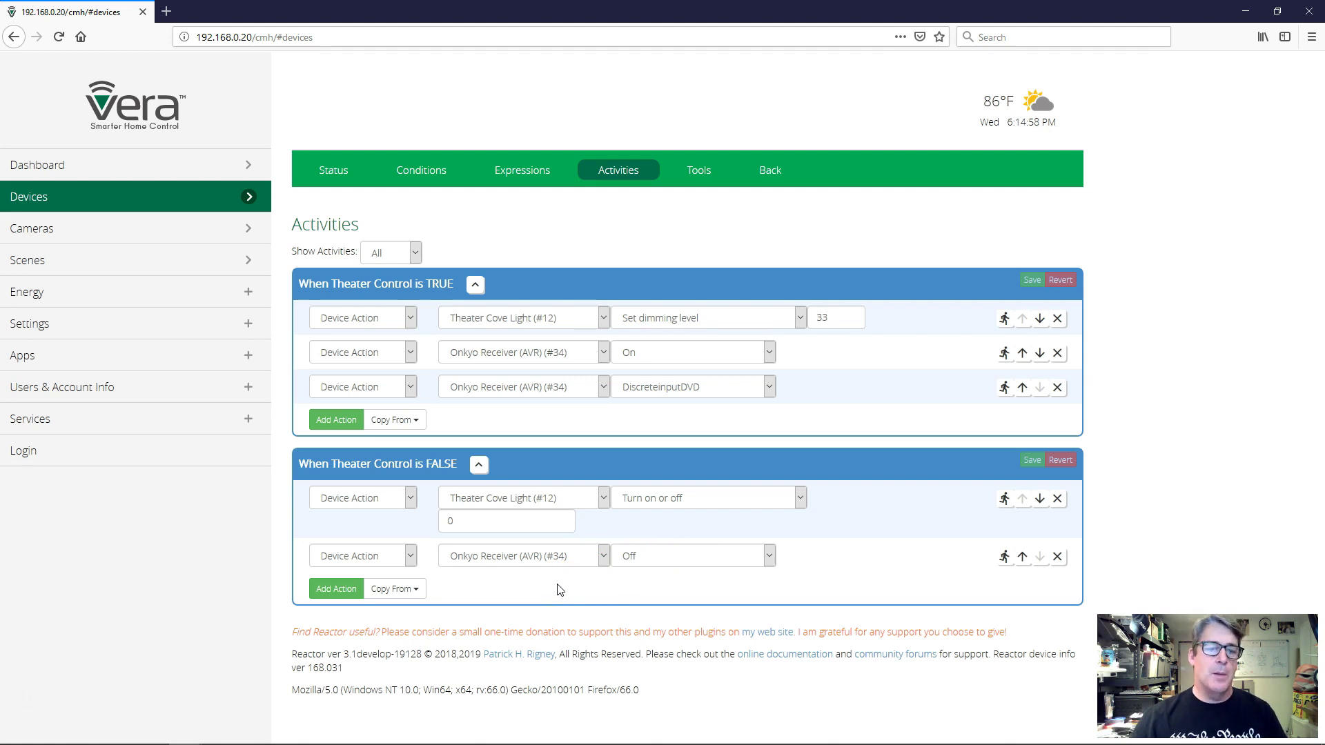
click(338, 590)
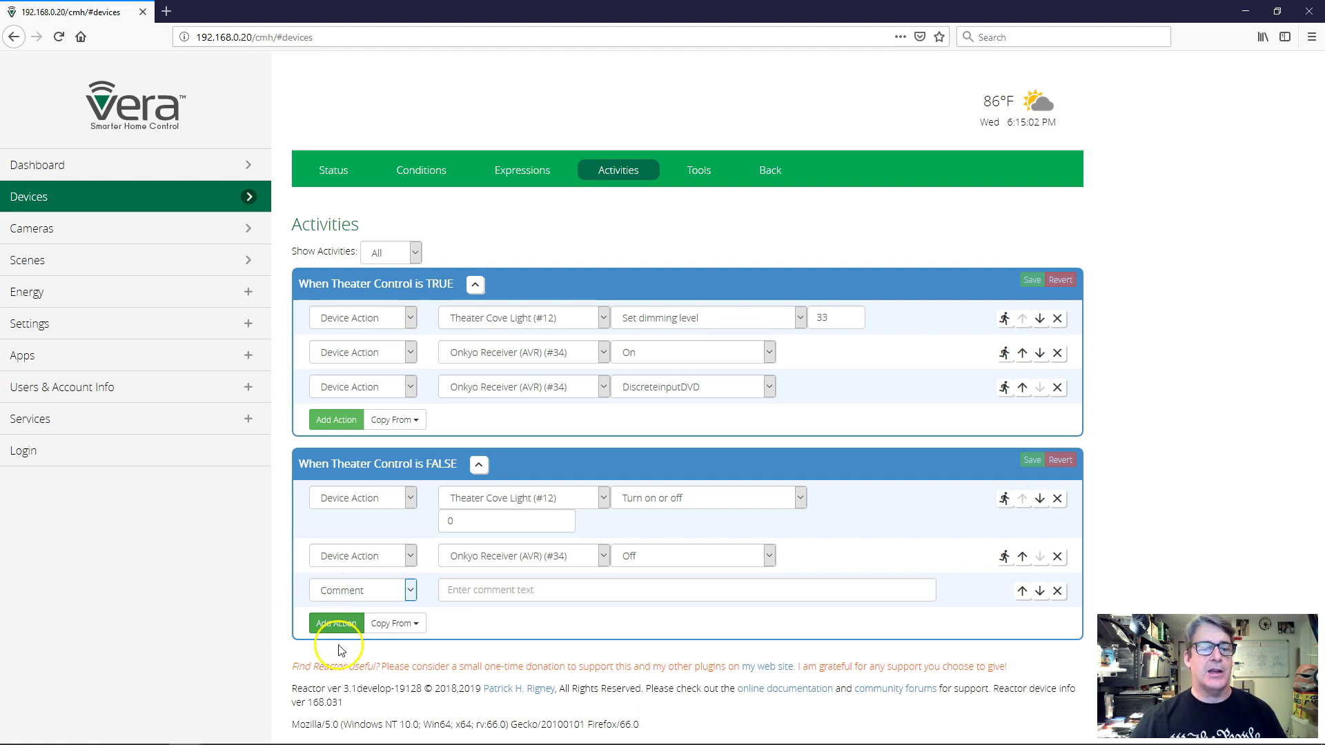
click(359, 601)
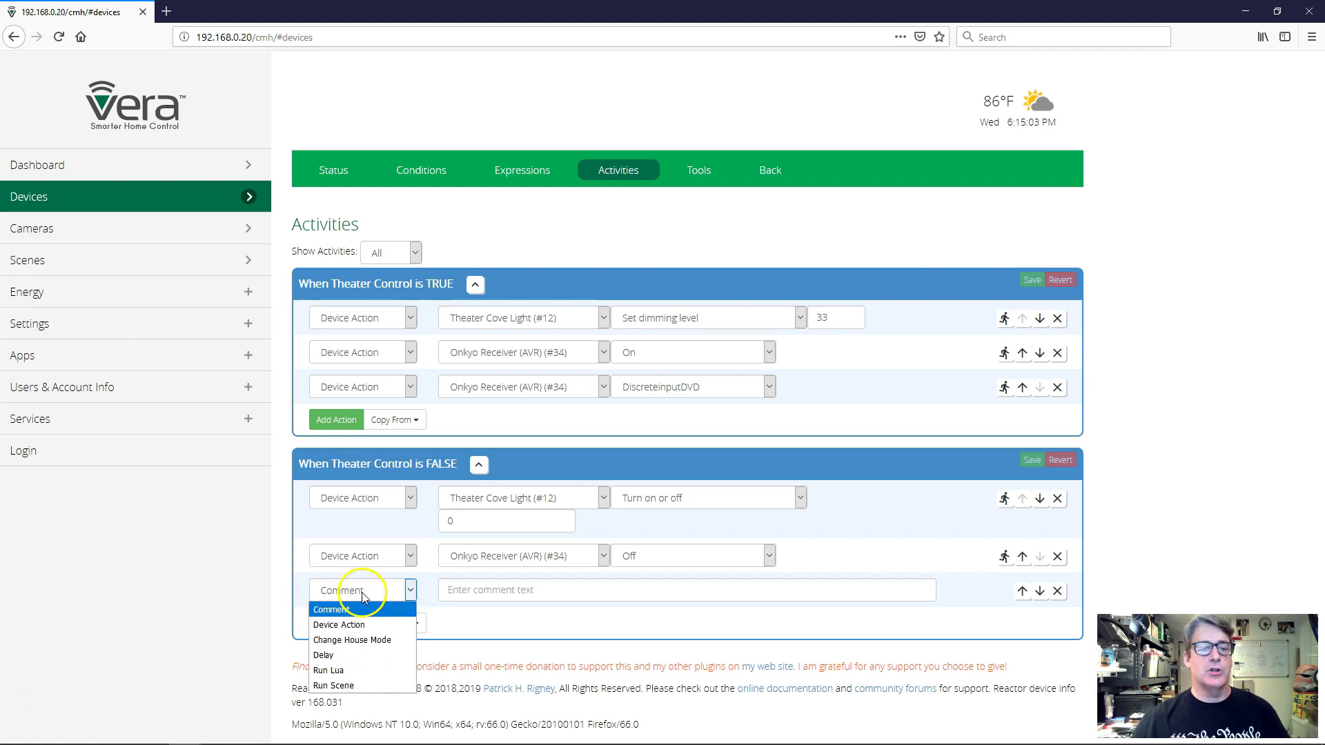
click(356, 655)
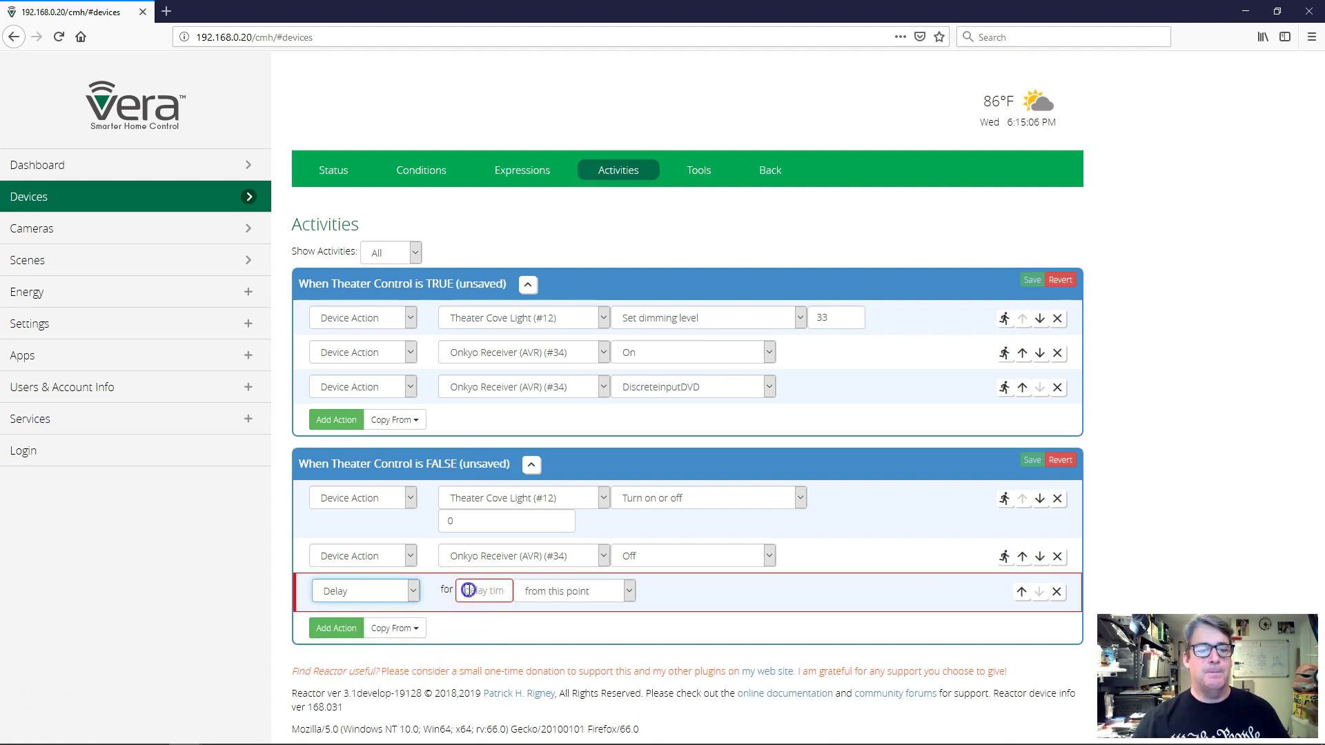
text(60)
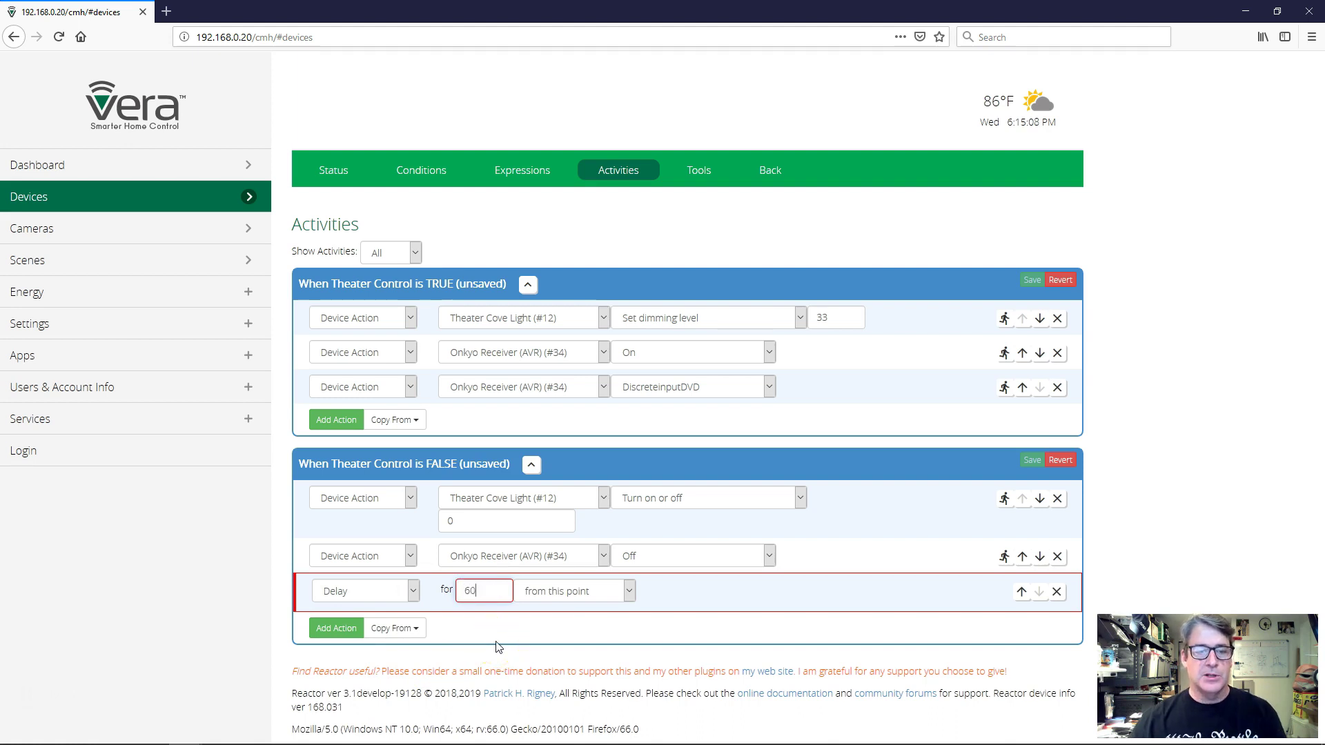
click(677, 598)
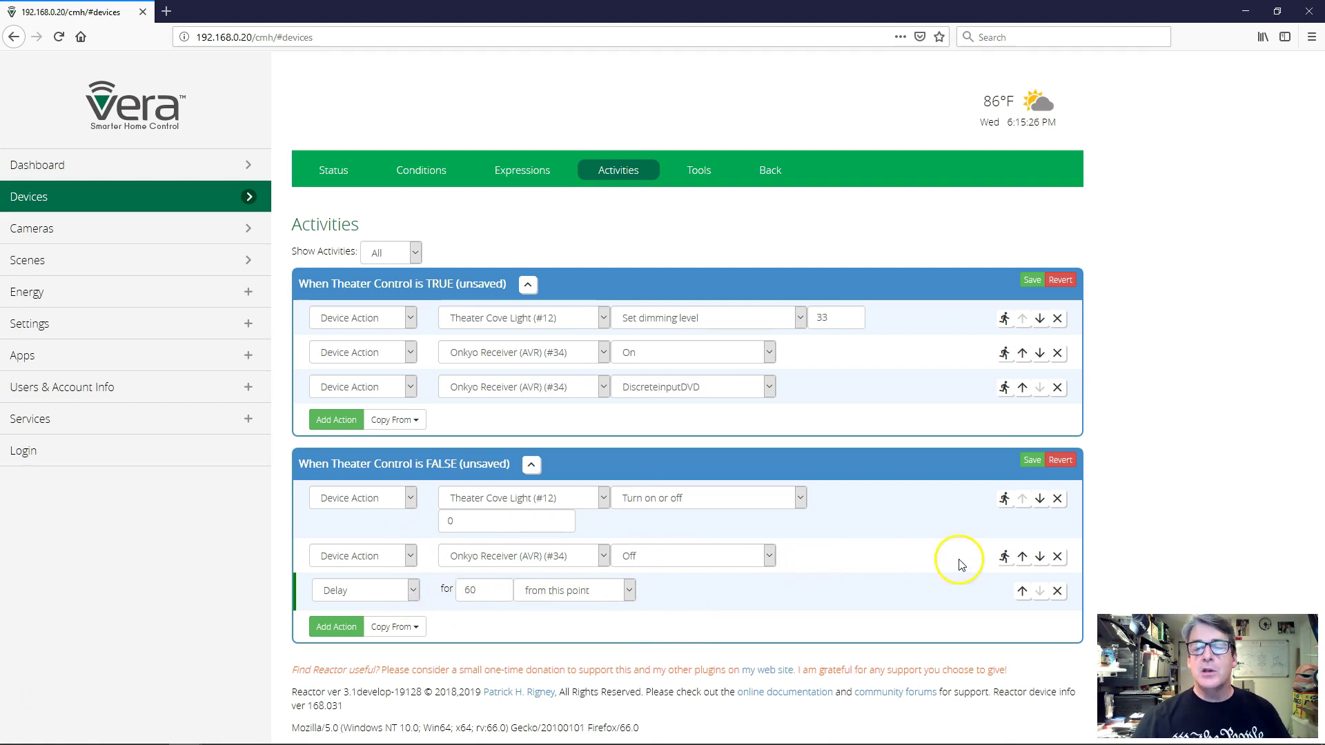
Move the cove-light-off row below the Delay, change the delay from 60 to 6, and save
click(1040, 498)
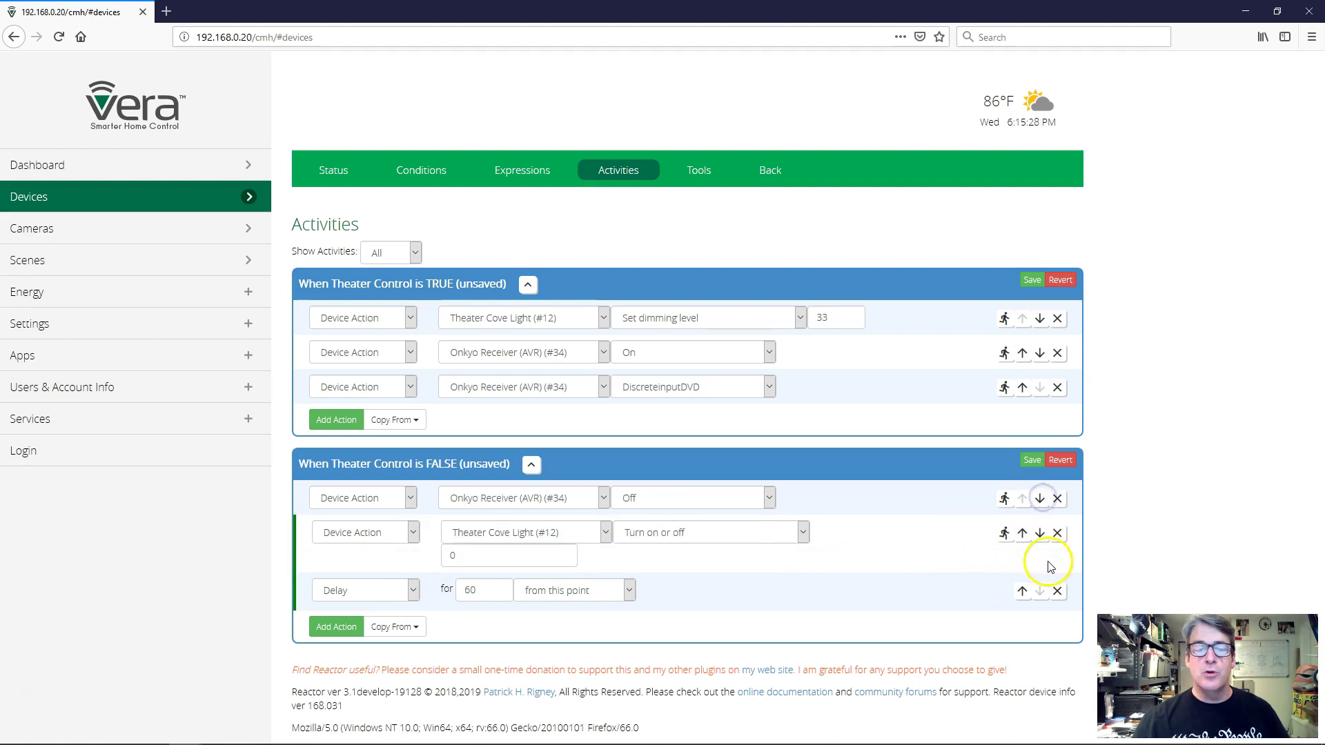
click(1041, 533)
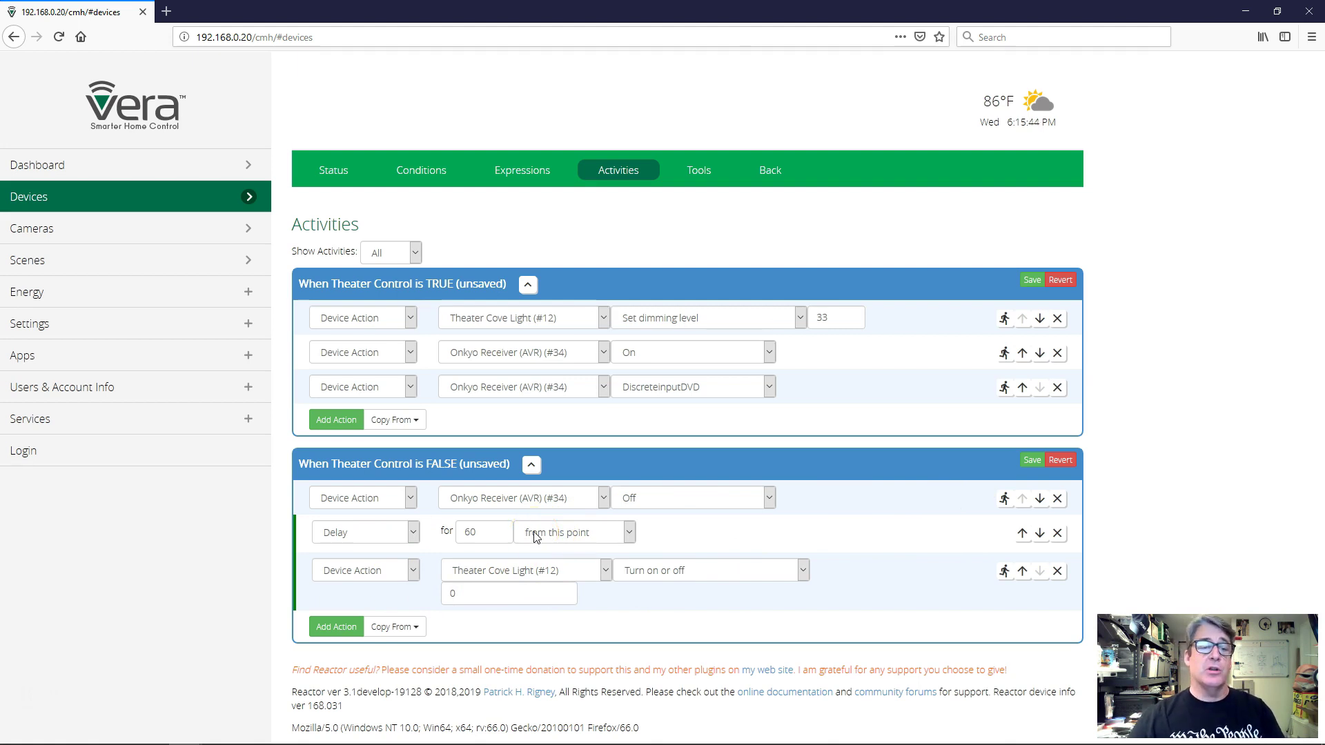
click(491, 534)
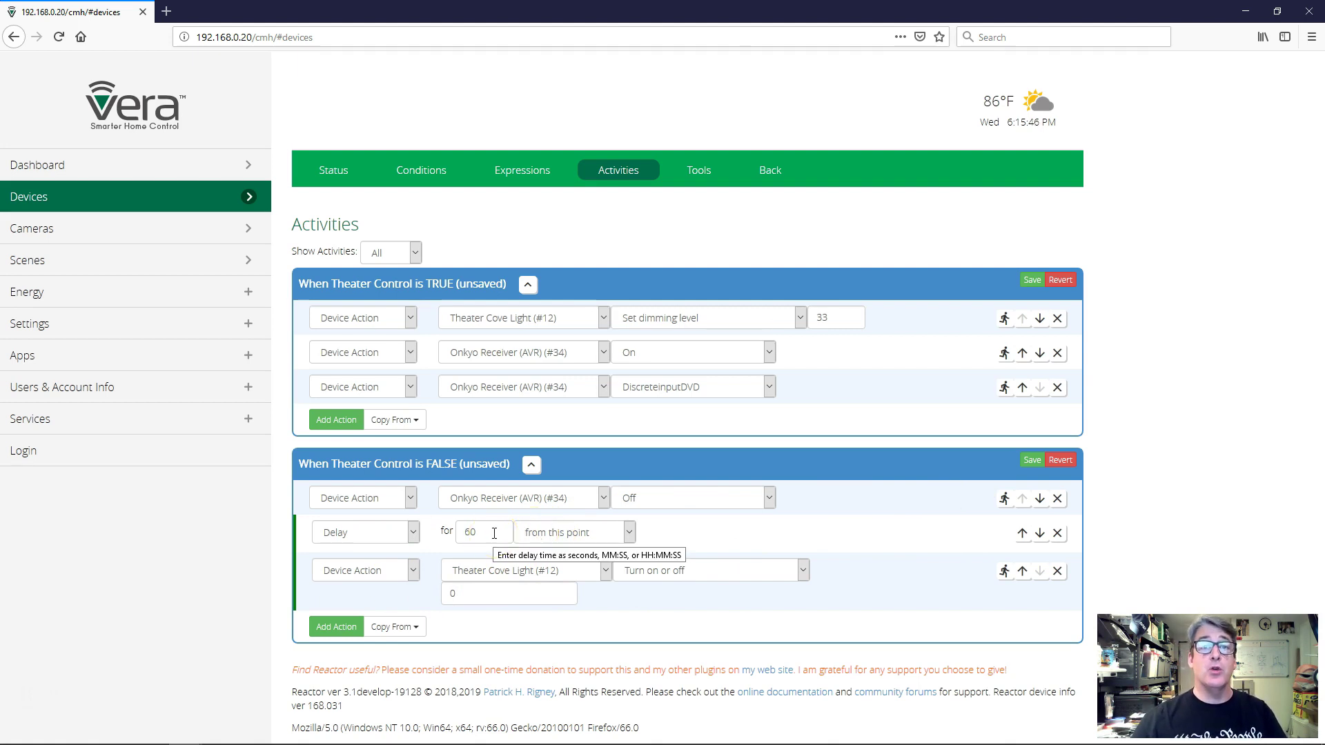
click(487, 531)
double_click(487, 531)
text(6)
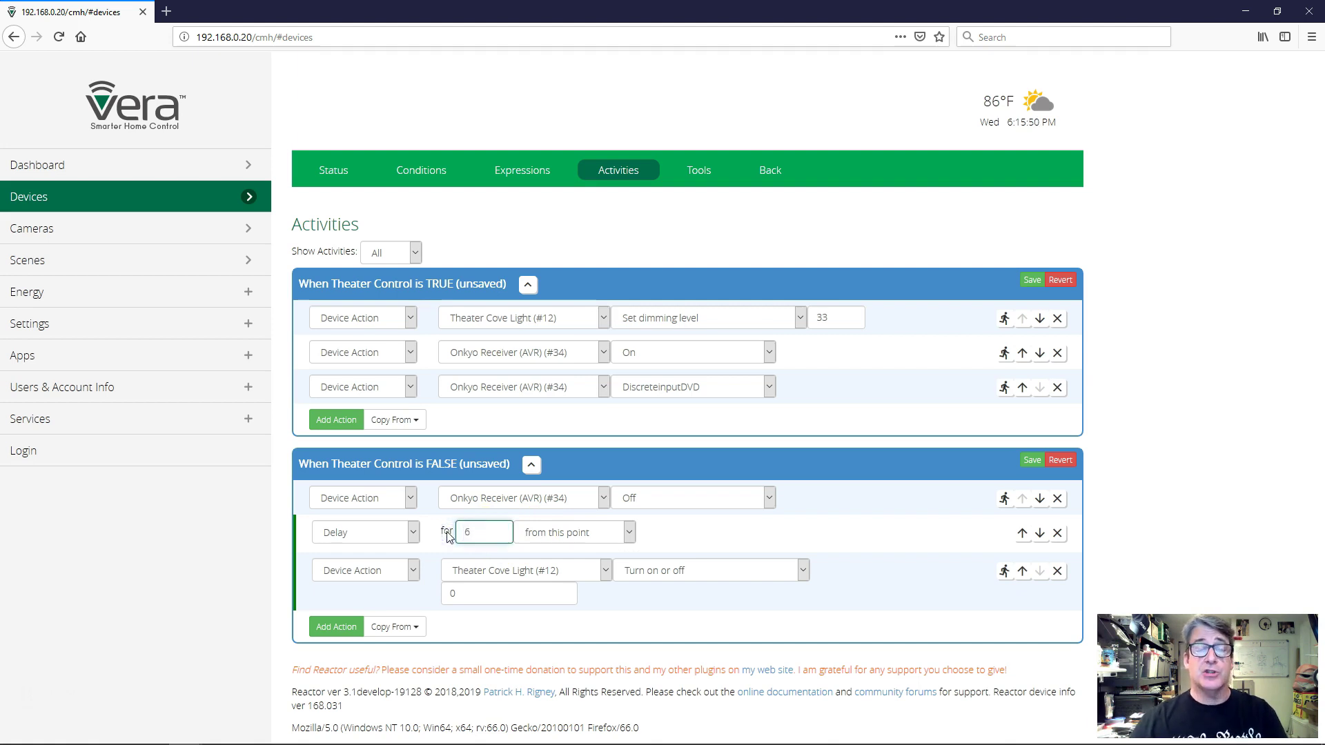
click(1036, 461)
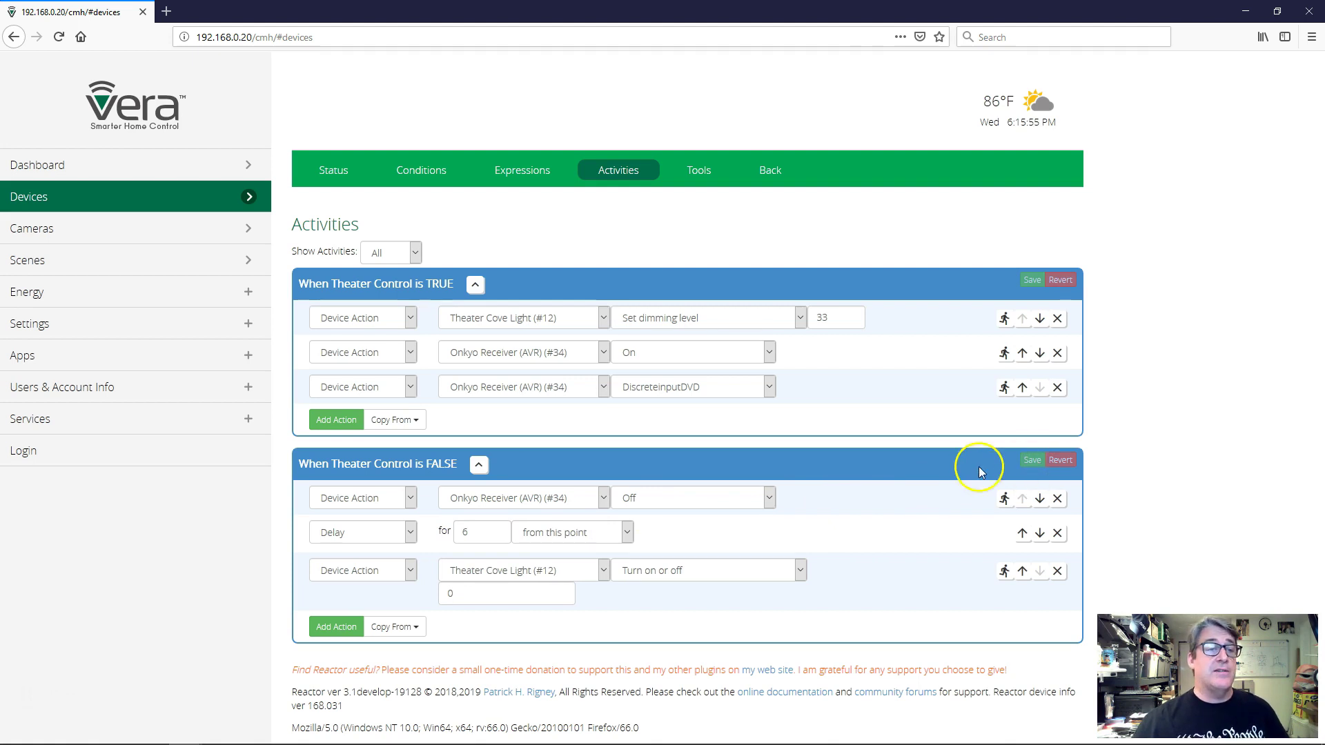
From Devices, toggle Watch Movie on (cove light 33%, receiver on), then off again
click(188, 200)
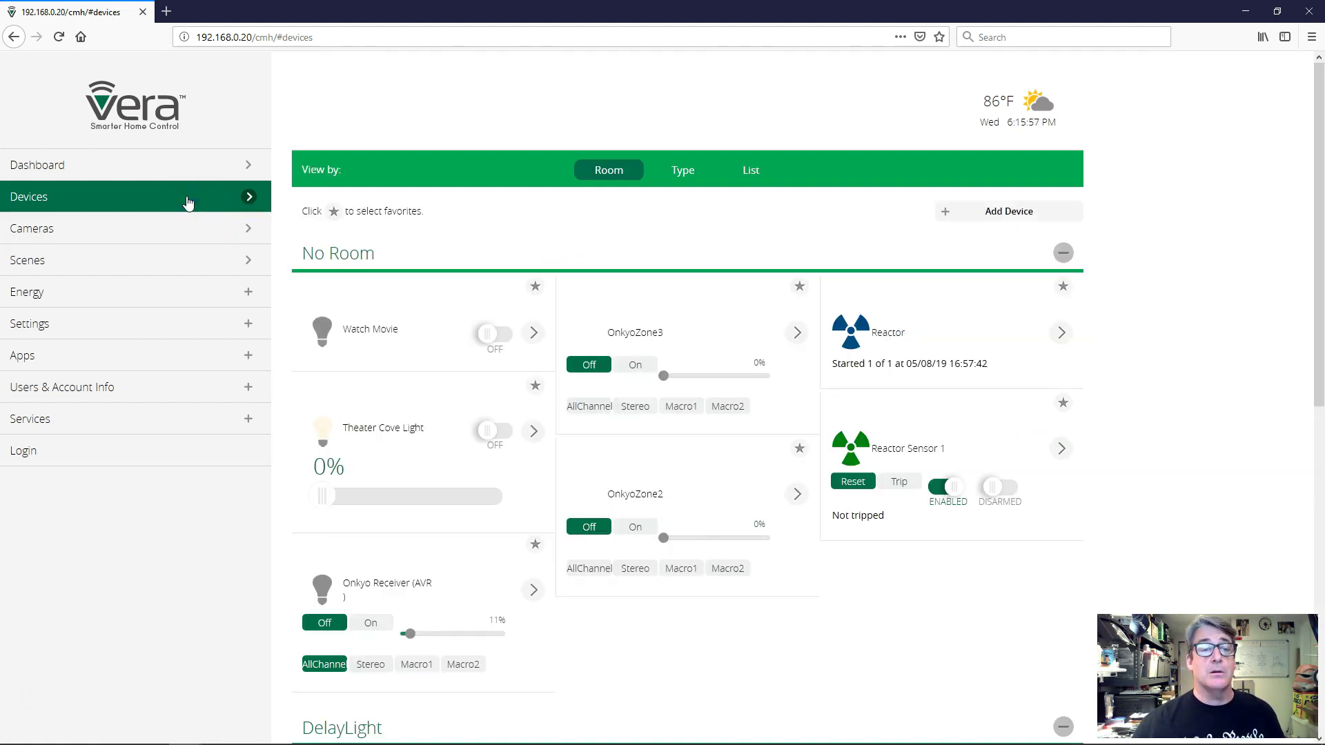
click(504, 335)
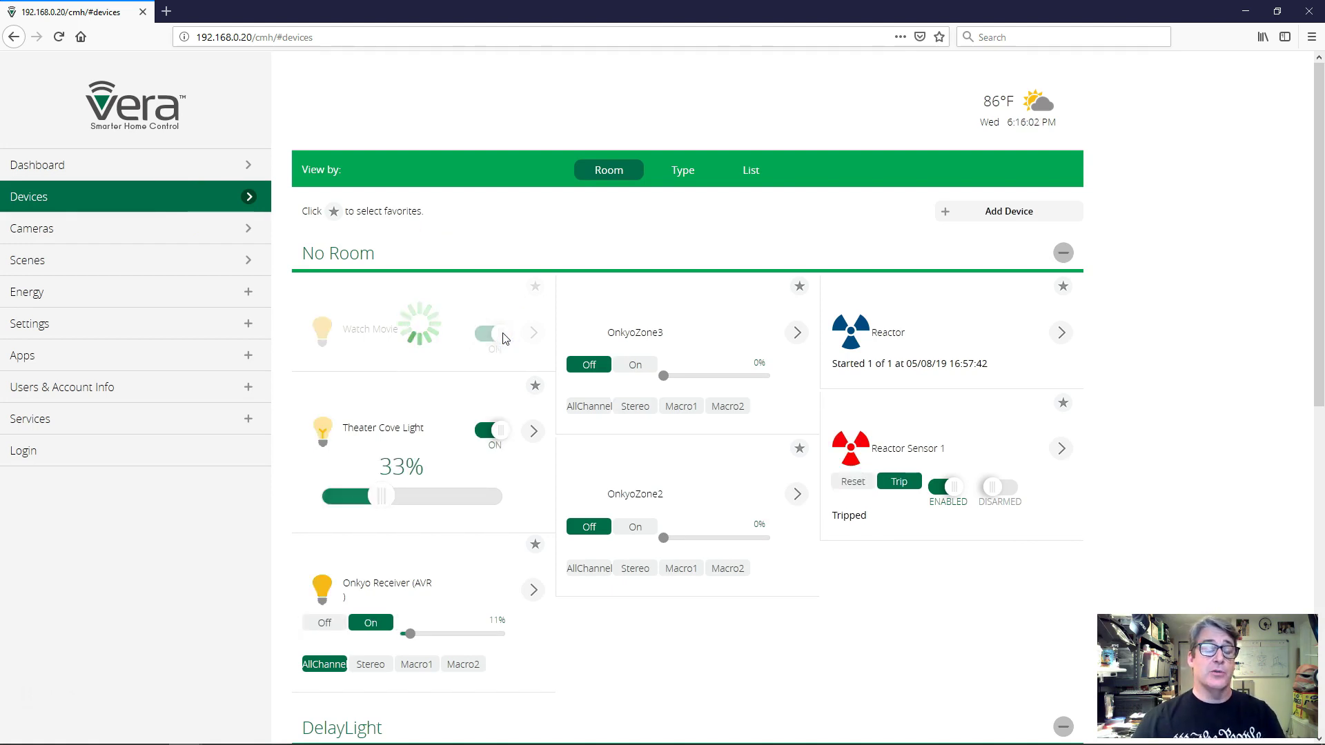
click(487, 334)
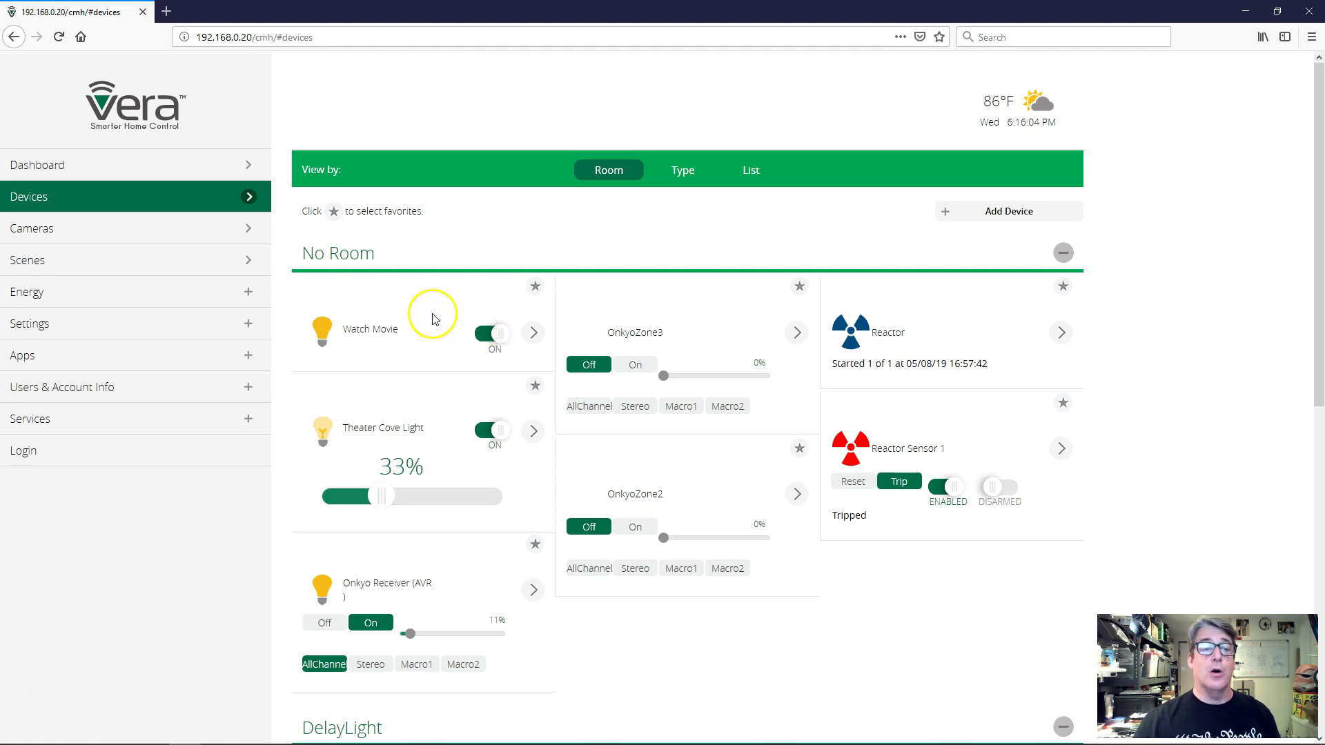
click(477, 333)
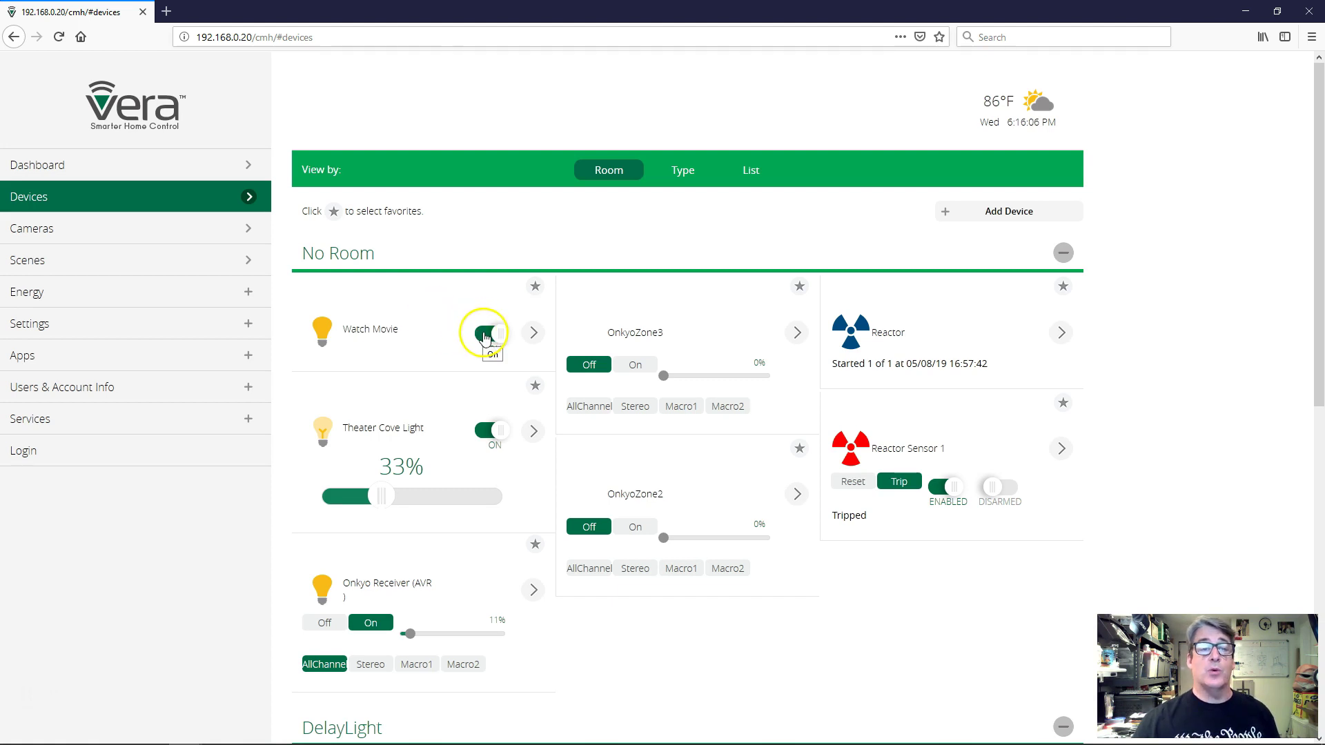
click(486, 334)
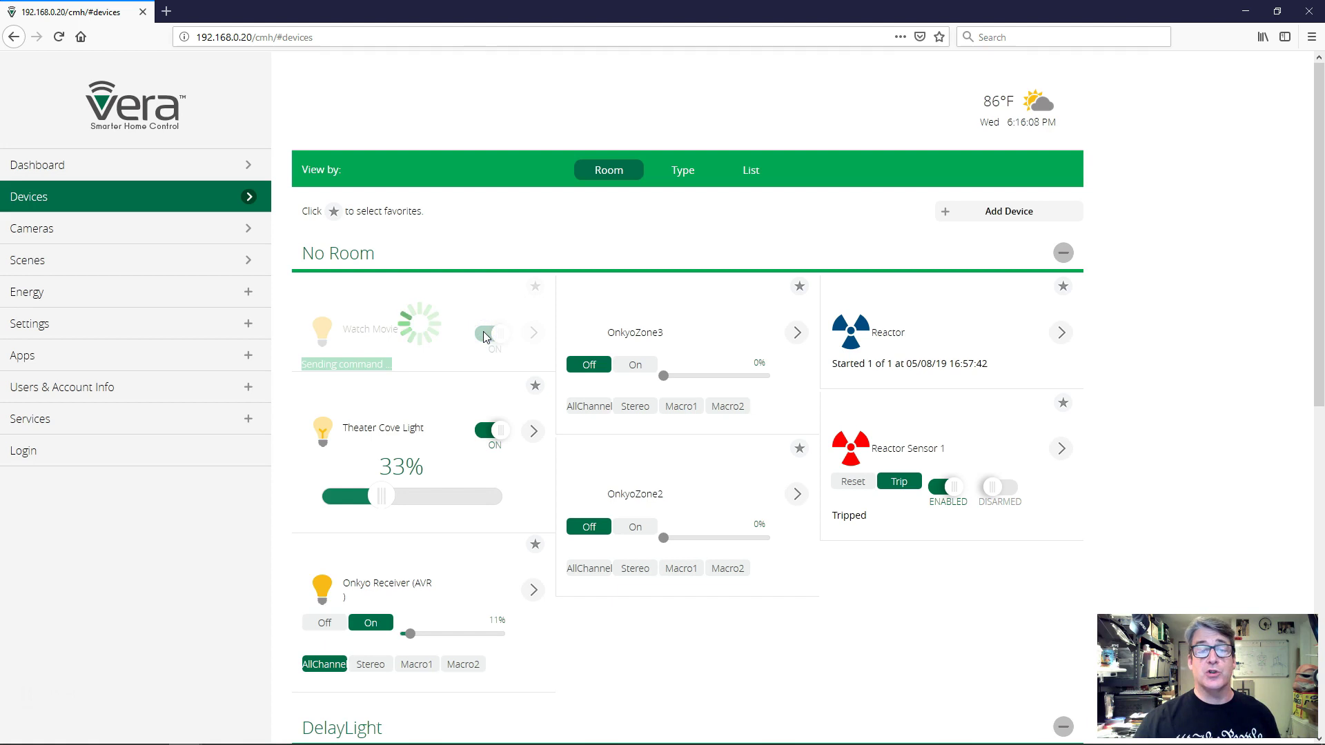